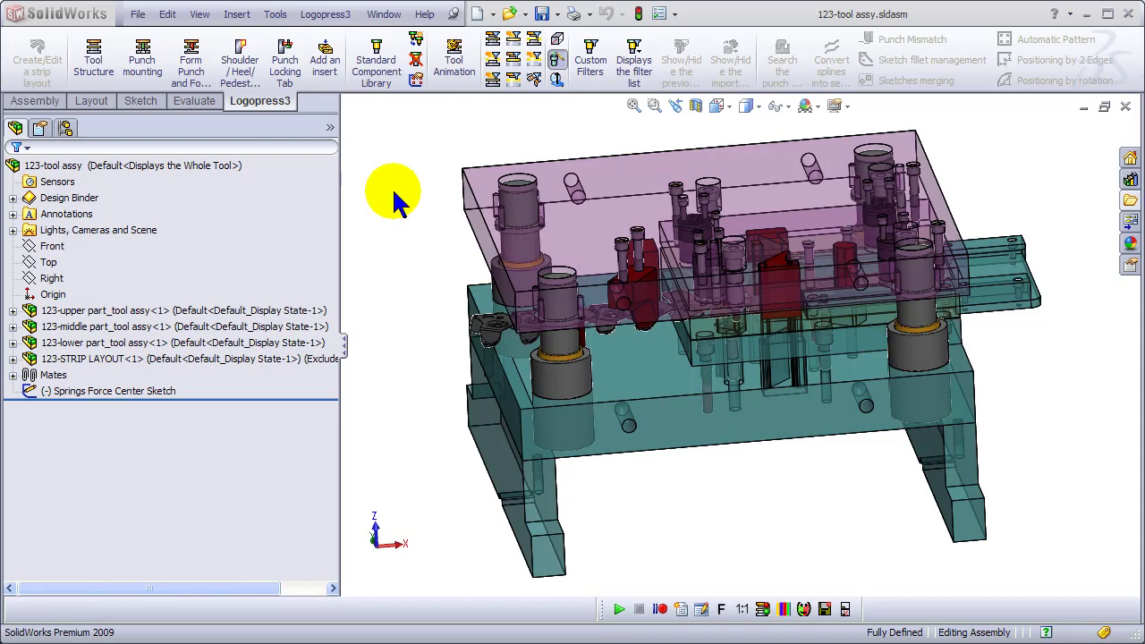
Open the drawing 123-bill of materials.slddrw from the 123-tool assy folder.
{"action": "left_click", "coordinate": [138, 16]}
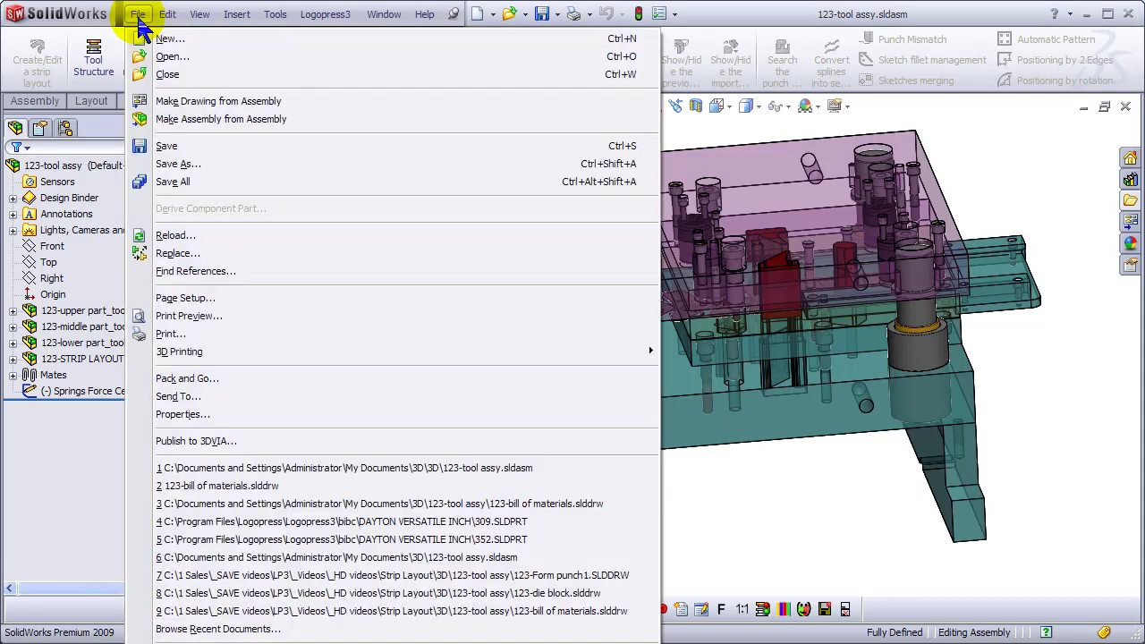
{"action": "left_click", "coordinate": [172, 57]}
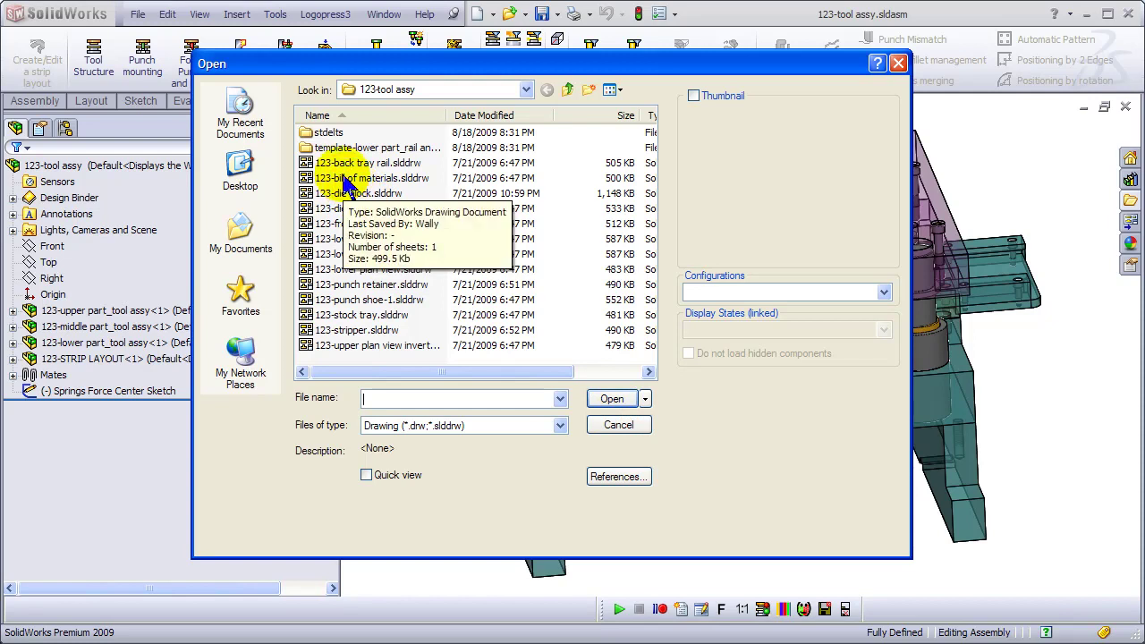
{"action": "double_click", "coordinate": [358, 178]}
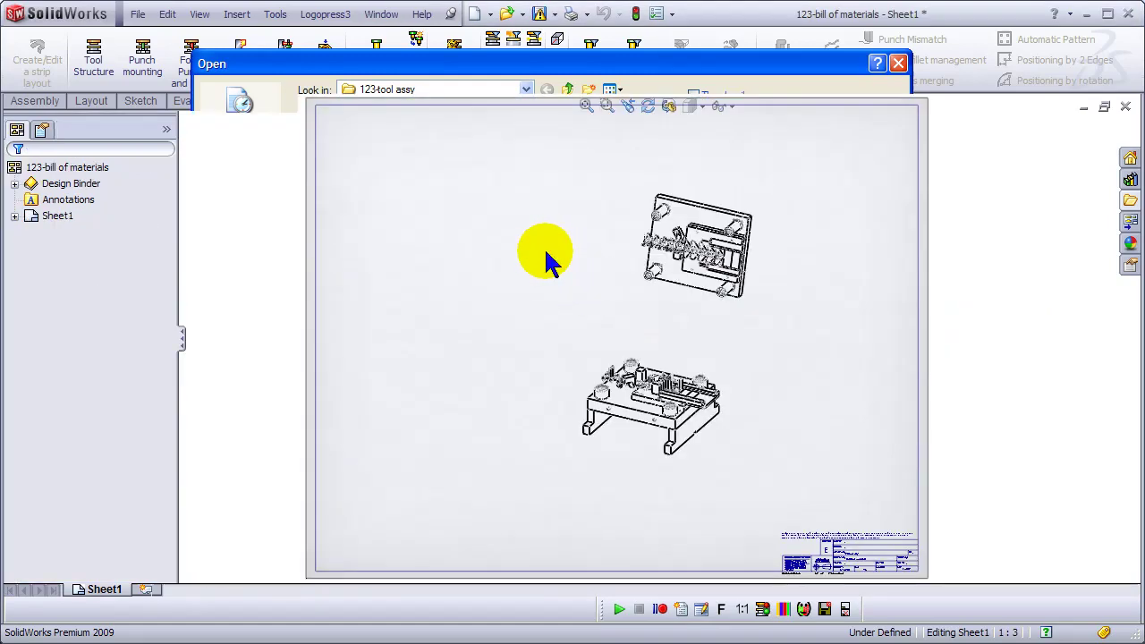
Change the scale of Sheet1 to 1:2 in the sheet properties.
{"action": "right_click", "coordinate": [545, 250]}
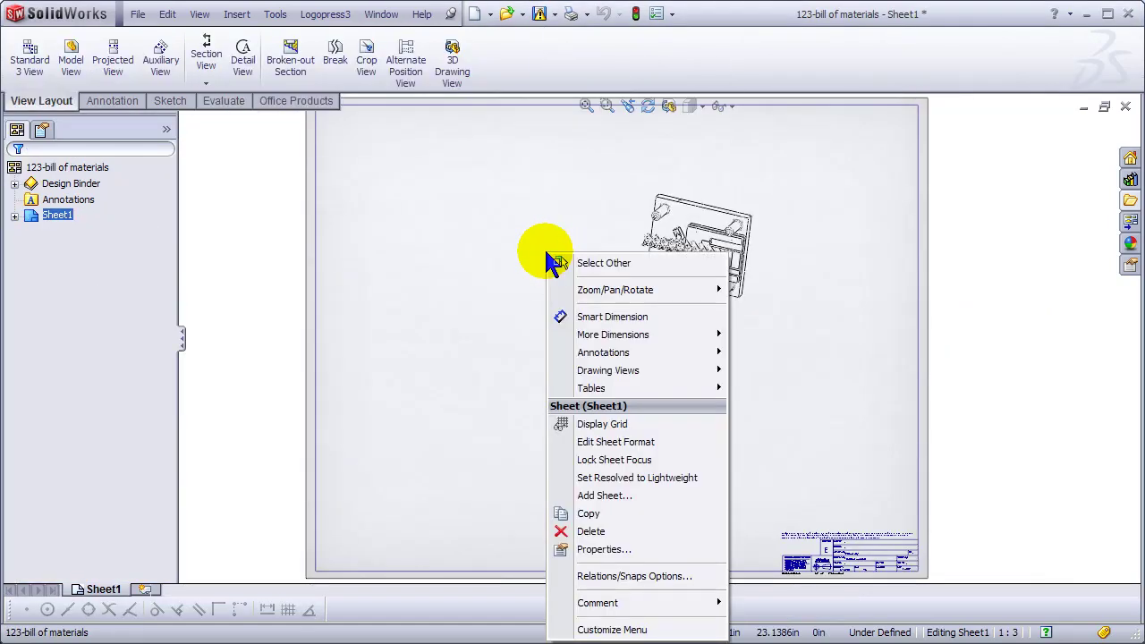
{"action": "left_click", "coordinate": [605, 549]}
{"action": "double_click", "coordinate": [279, 158]}
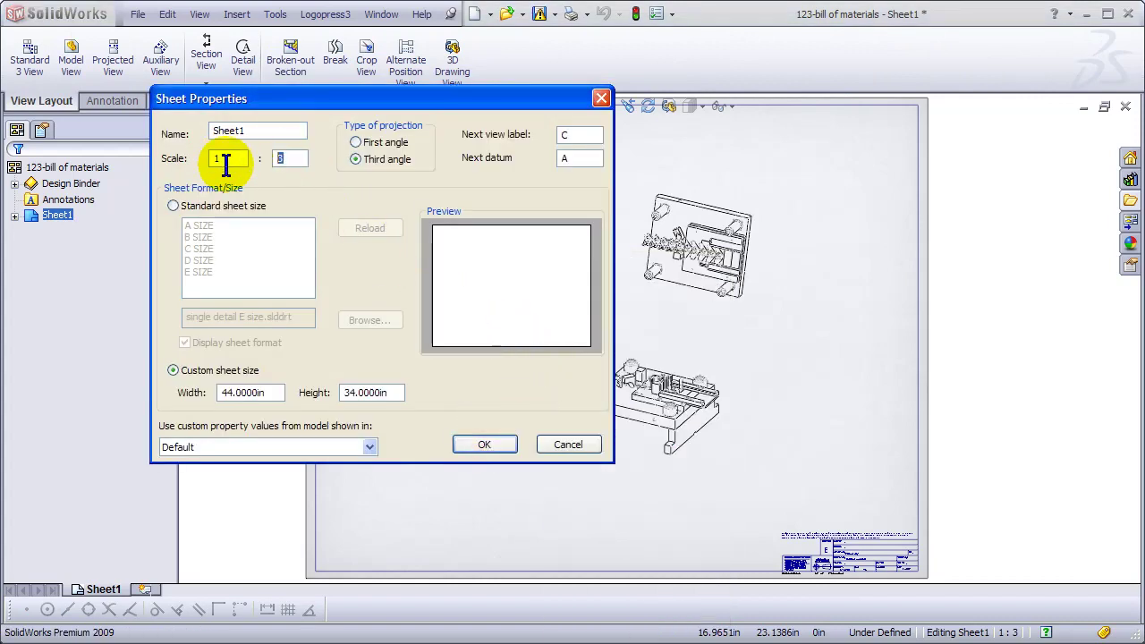
{"action": "type", "text": "2"}
{"action": "left_click", "coordinate": [478, 445]}
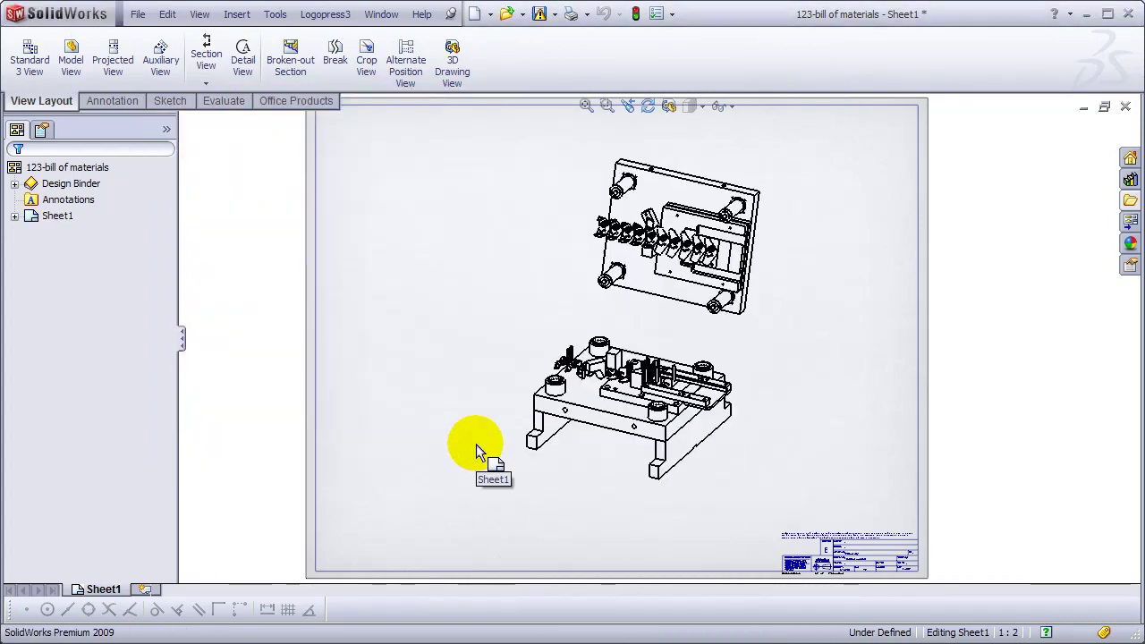
Move the lower-tool view and the upper-tool view toward the right edge of the drawing sheet.
{"action": "mouse_move", "coordinate": [762, 365]}
{"action": "left_mouse_down"}
{"action": "mouse_move", "coordinate": [857, 423]}
{"action": "mouse_move", "coordinate": [901, 394]}
{"action": "left_mouse_up"}
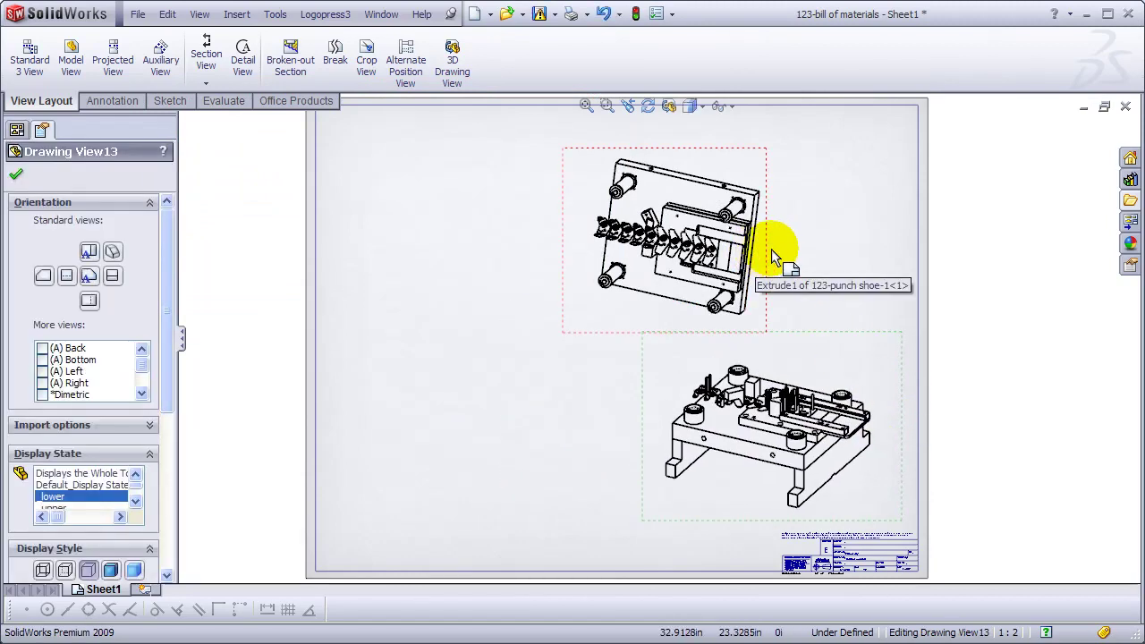
{"action": "left_click", "coordinate": [797, 257]}
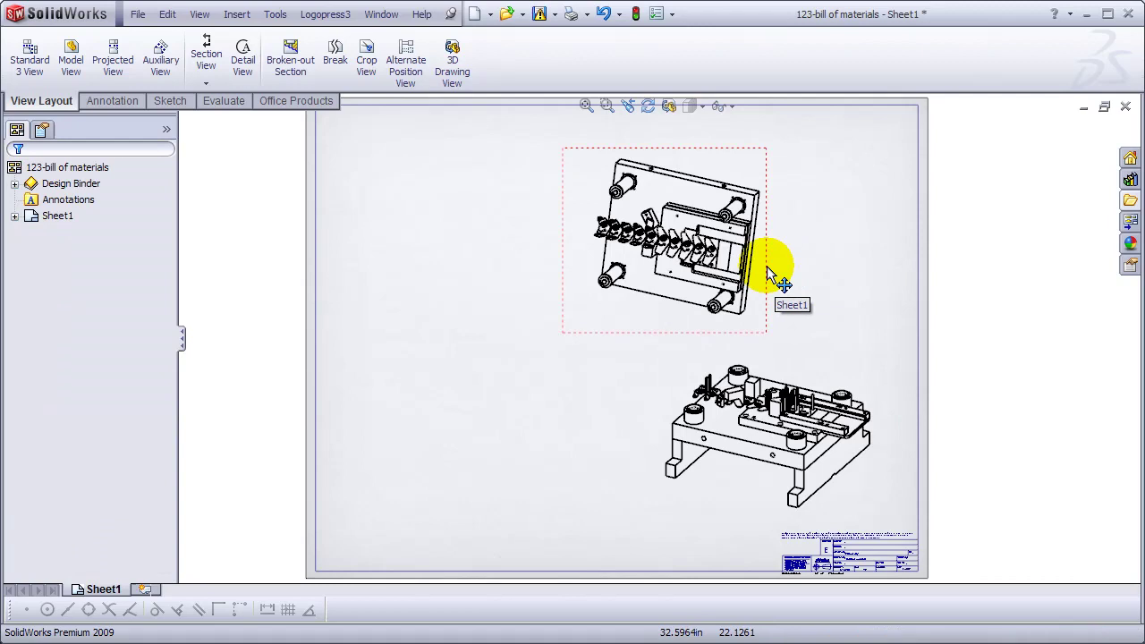
{"action": "mouse_move", "coordinate": [779, 265]}
{"action": "left_mouse_down"}
{"action": "mouse_move", "coordinate": [869, 276]}
{"action": "mouse_move", "coordinate": [857, 259]}
{"action": "left_mouse_up"}
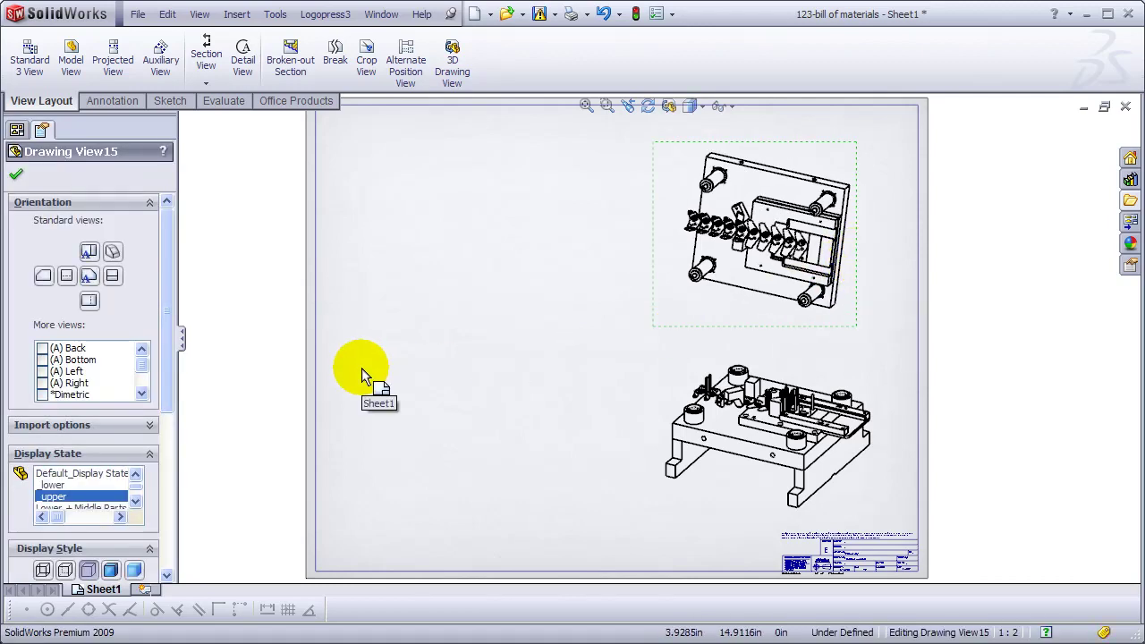
Set the upper-tool view to the standard Bottom orientation and display its hidden lines.
{"action": "left_click", "coordinate": [90, 302]}
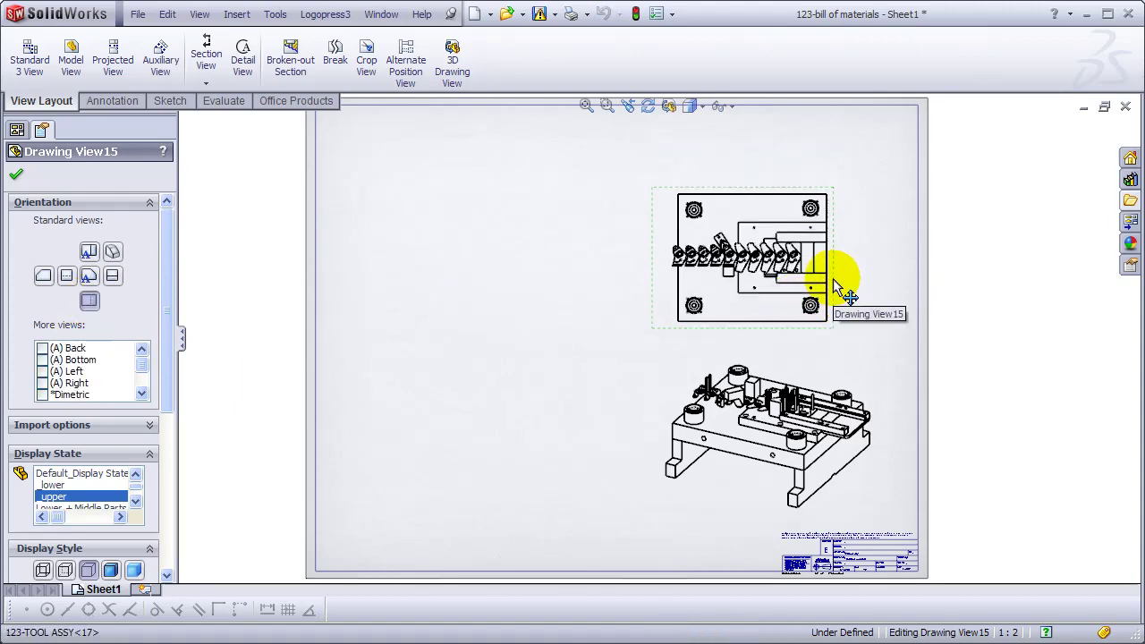
{"action": "scroll", "coordinate": [801, 251], "scroll_direction": "down", "scroll_amount": 3}
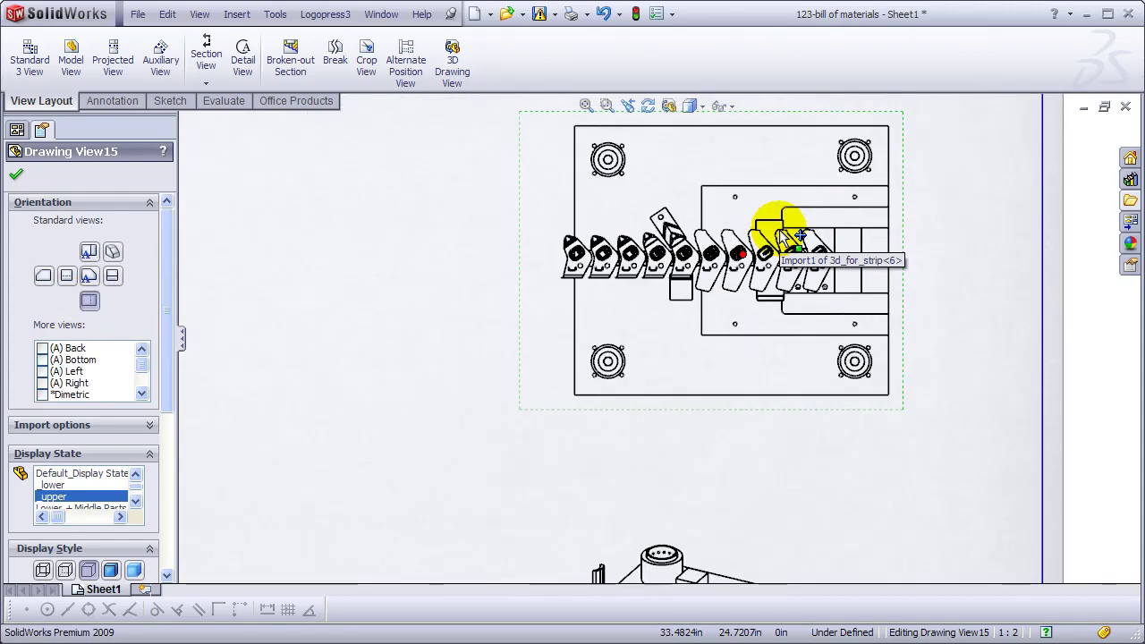
{"action": "scroll", "coordinate": [780, 231], "scroll_direction": "down", "scroll_amount": 2}
{"action": "scroll", "coordinate": [176, 407], "scroll_direction": "down", "scroll_amount": 3}
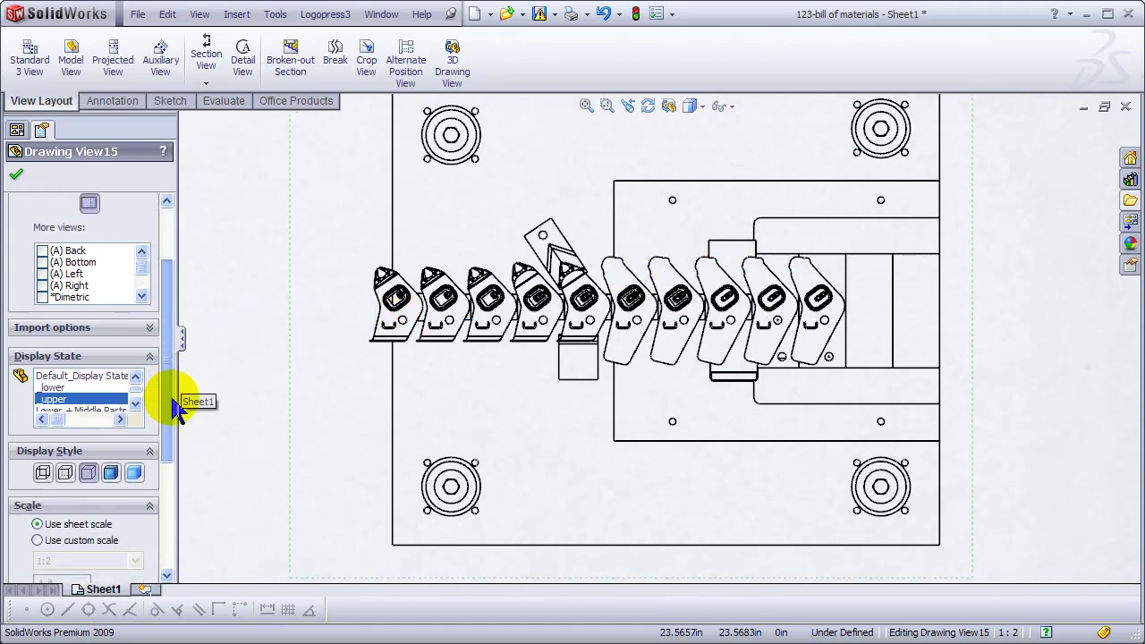
{"action": "scroll", "coordinate": [176, 407], "scroll_direction": "down", "scroll_amount": 2}
{"action": "left_click", "coordinate": [65, 409]}
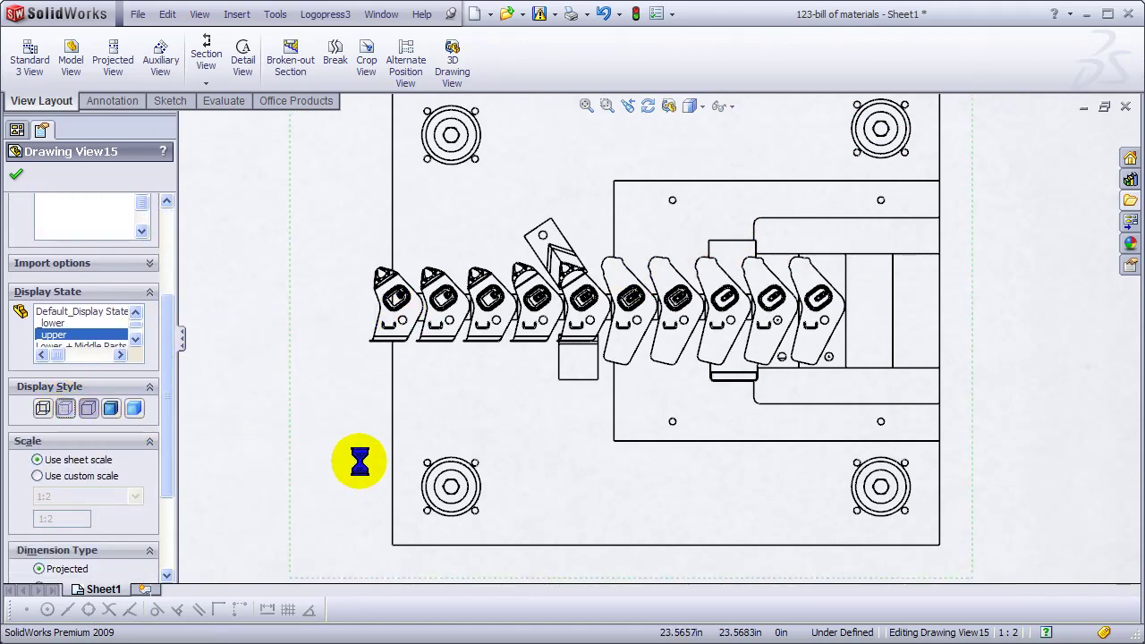
{"action": "scroll", "coordinate": [539, 374], "scroll_direction": "up", "scroll_amount": 2}
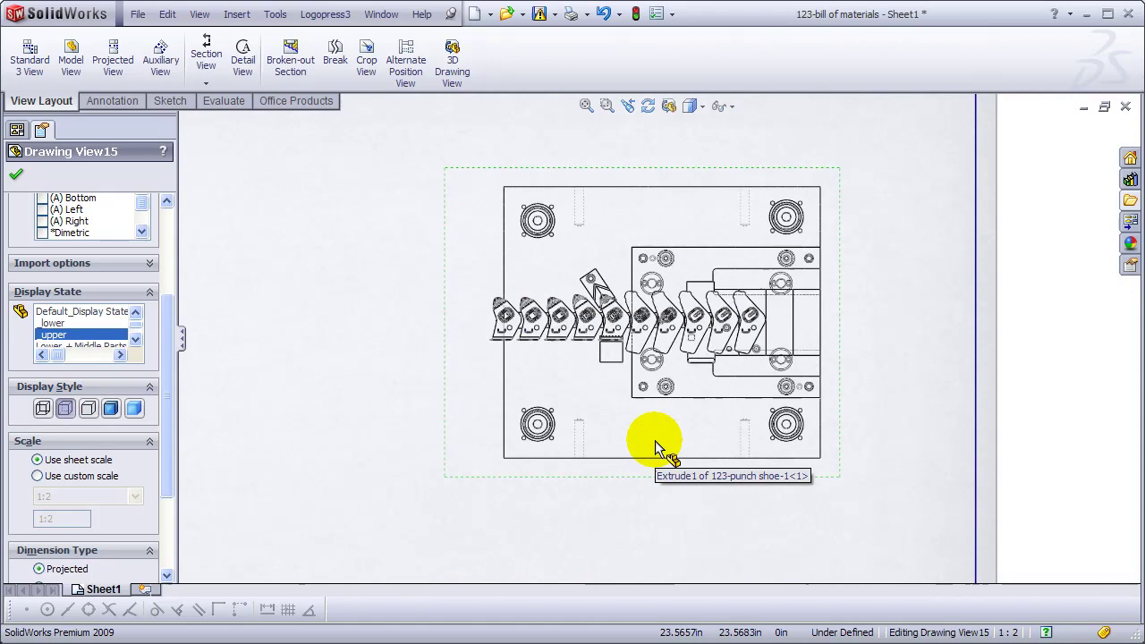
{"action": "middle_click_drag", "start_coordinate": [660, 448], "coordinate": [671, 289]}
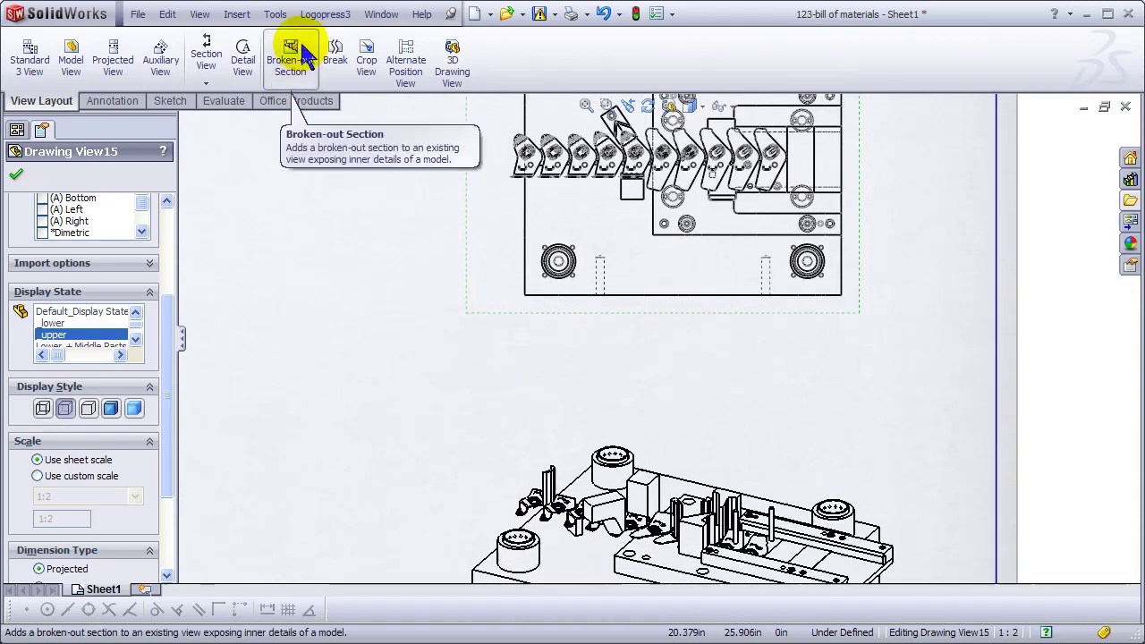
In the 123-tool assy.sldasm assembly, activate the _lower display state and show only the lower part of the tool.
{"action": "left_click", "coordinate": [379, 13]}
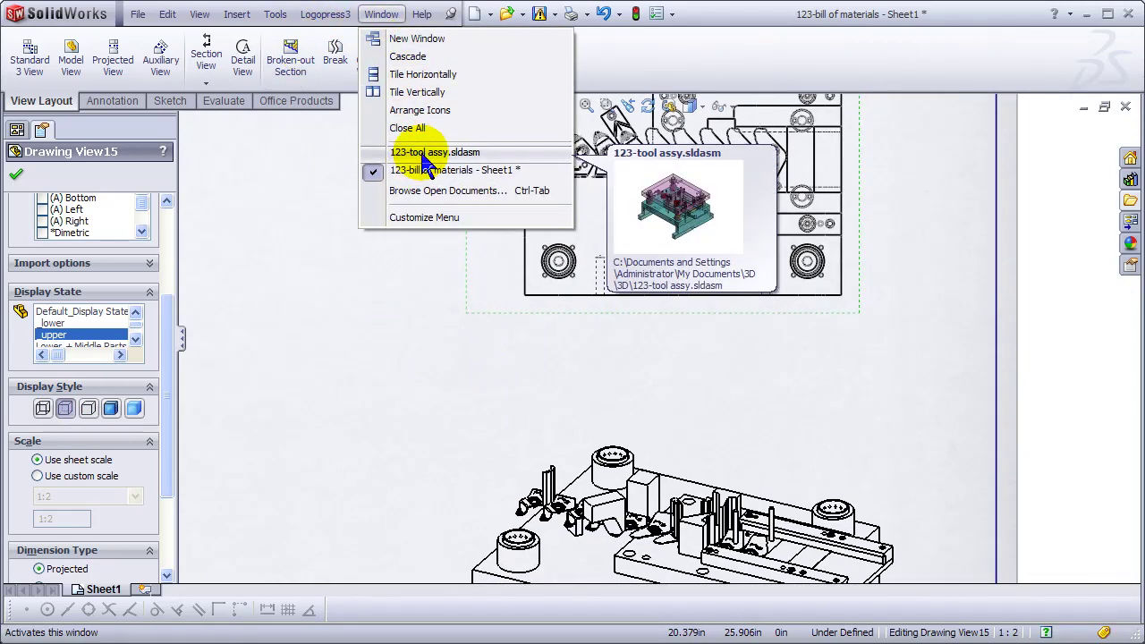
{"action": "left_click", "coordinate": [394, 153]}
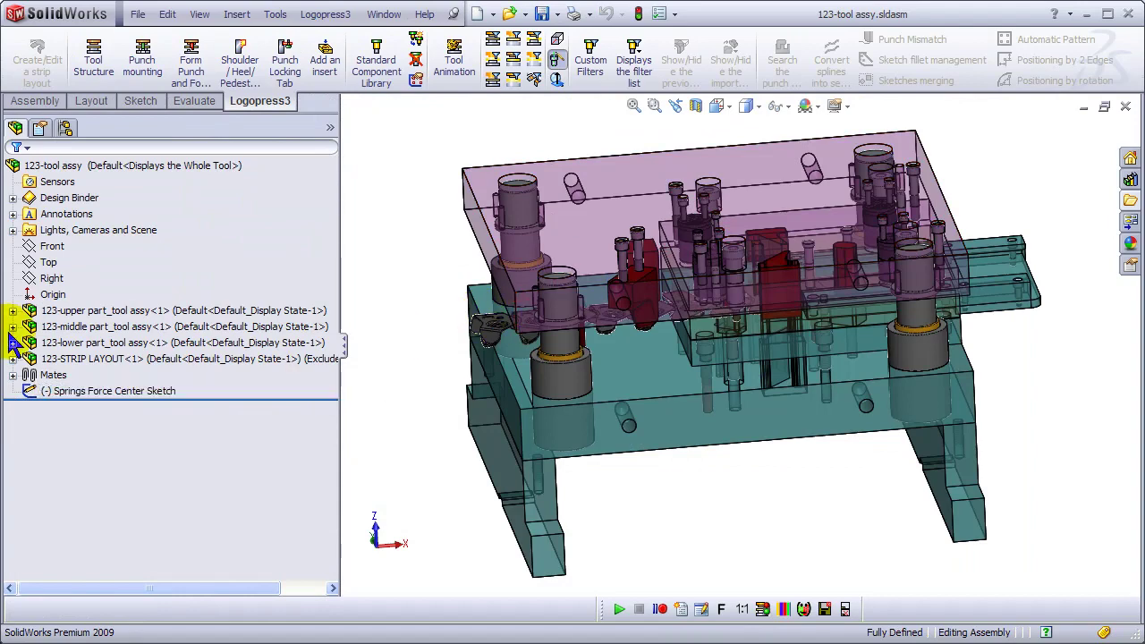
{"action": "left_click", "coordinate": [66, 128]}
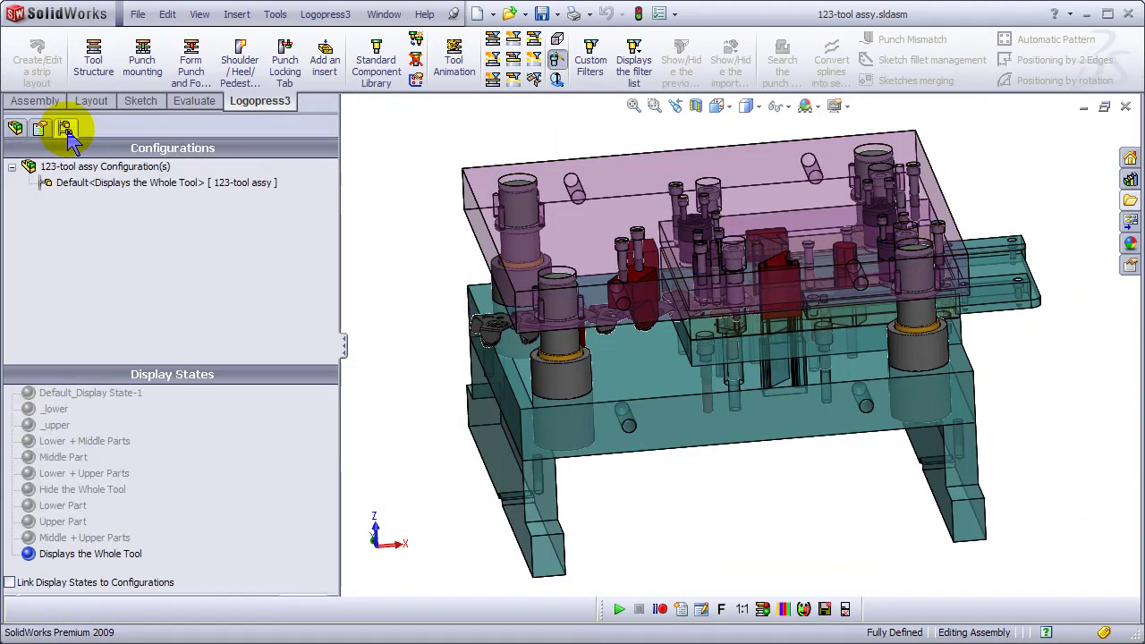
{"action": "left_click", "coordinate": [52, 409]}
{"action": "double_click", "coordinate": [52, 410]}
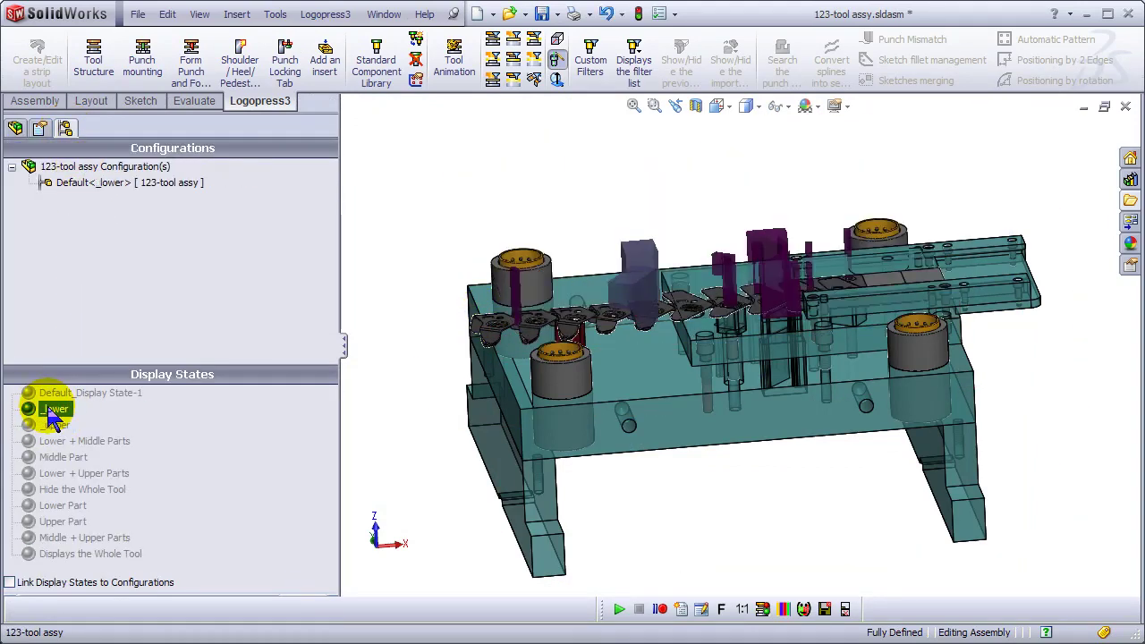
{"action": "left_click", "coordinate": [541, 85]}
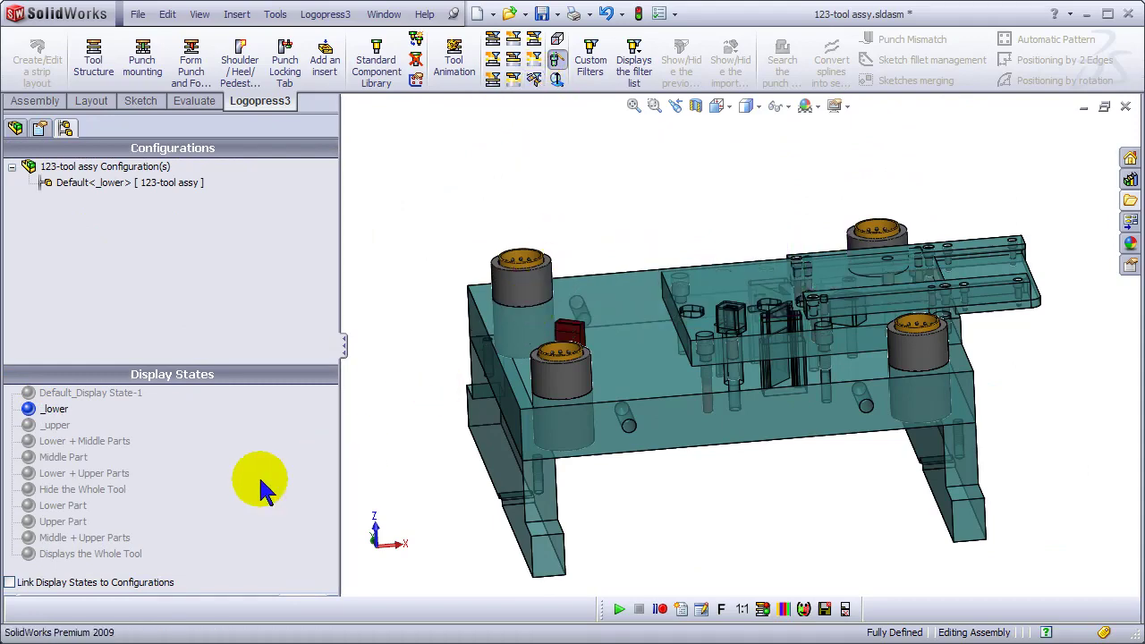
Show only the tool's upper part in the _upper display state and switch back to the 123-bill of materials drawing.
{"action": "double_click", "coordinate": [54, 427]}
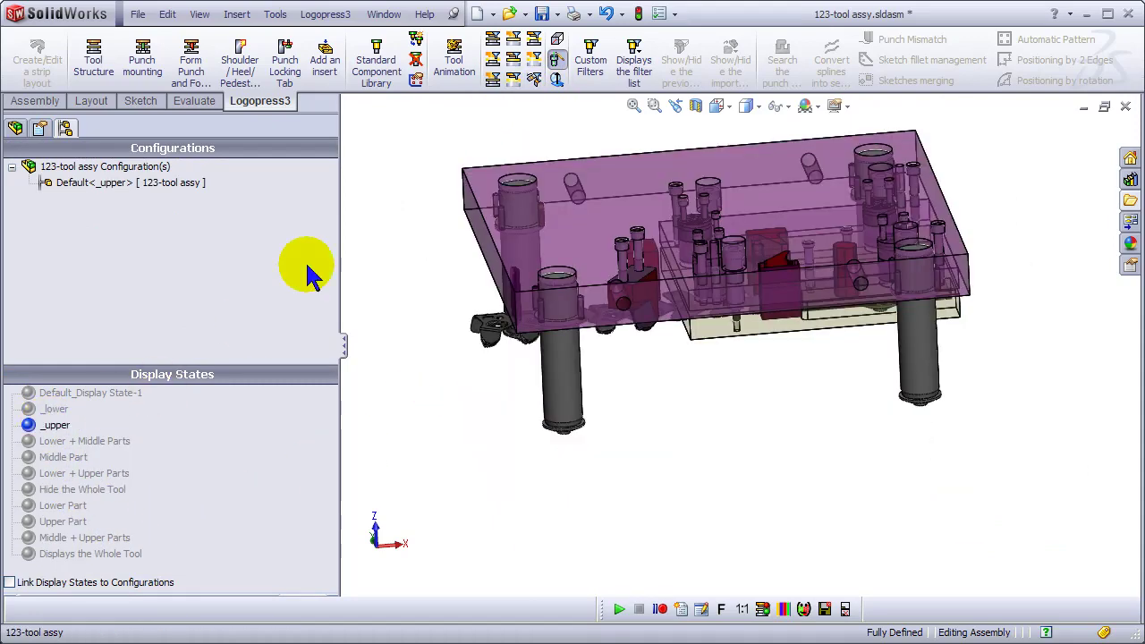
{"action": "left_click", "coordinate": [516, 79]}
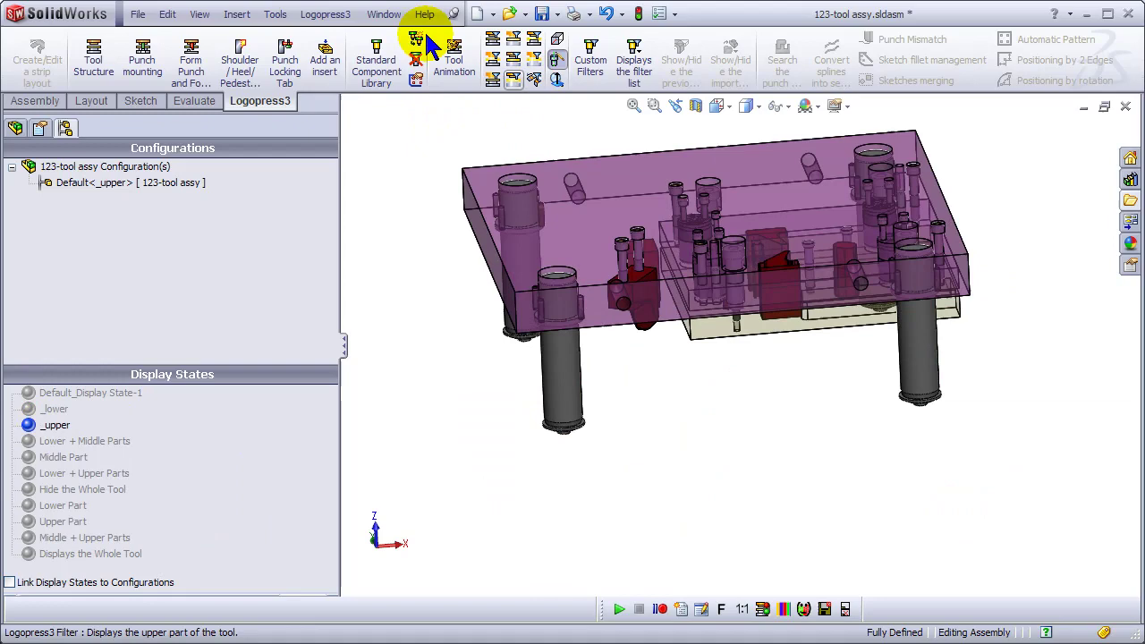
{"action": "left_click", "coordinate": [384, 14]}
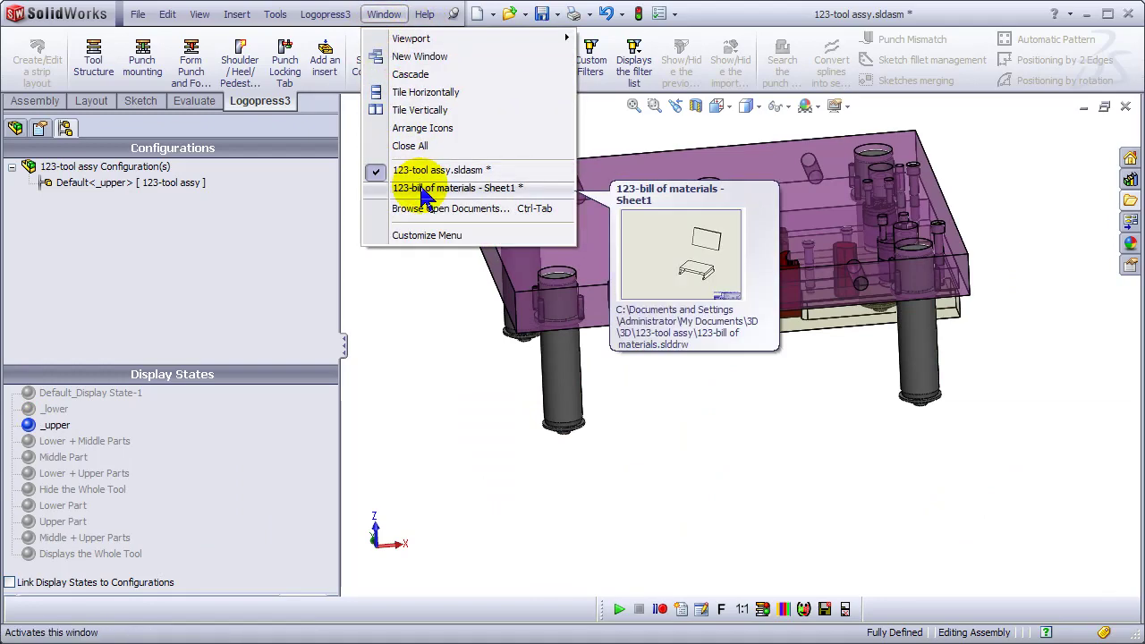
{"action": "left_click", "coordinate": [424, 191]}
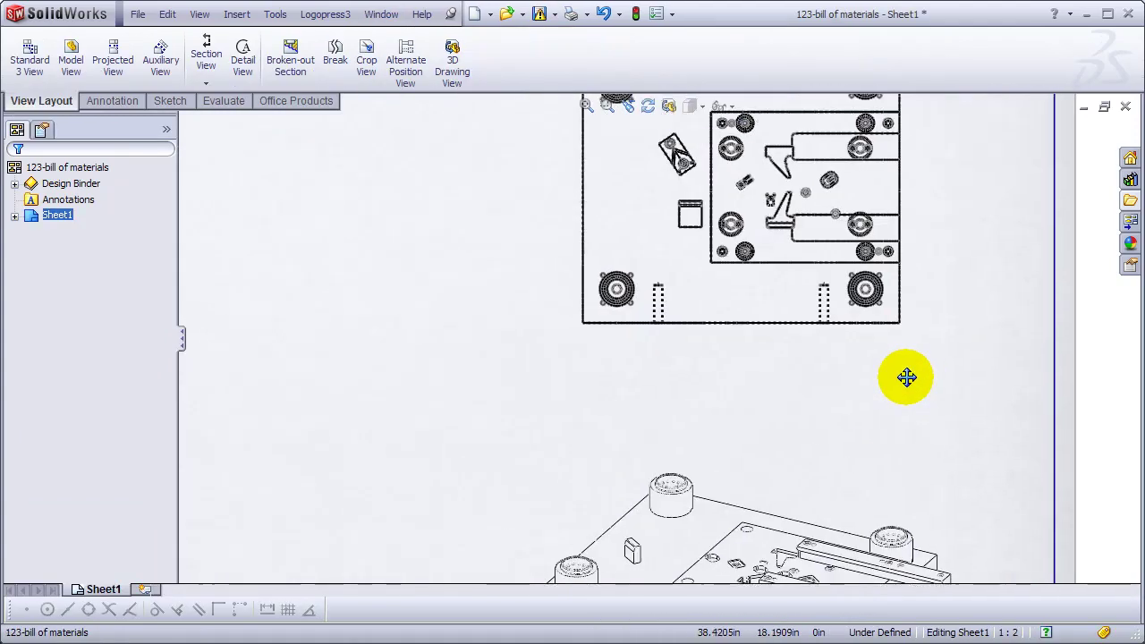
Add automatic balloons to both the upper-tool and lower-tool views using the Top balloon layout.
{"action": "scroll", "coordinate": [765, 258], "scroll_direction": "down", "scroll_amount": 5}
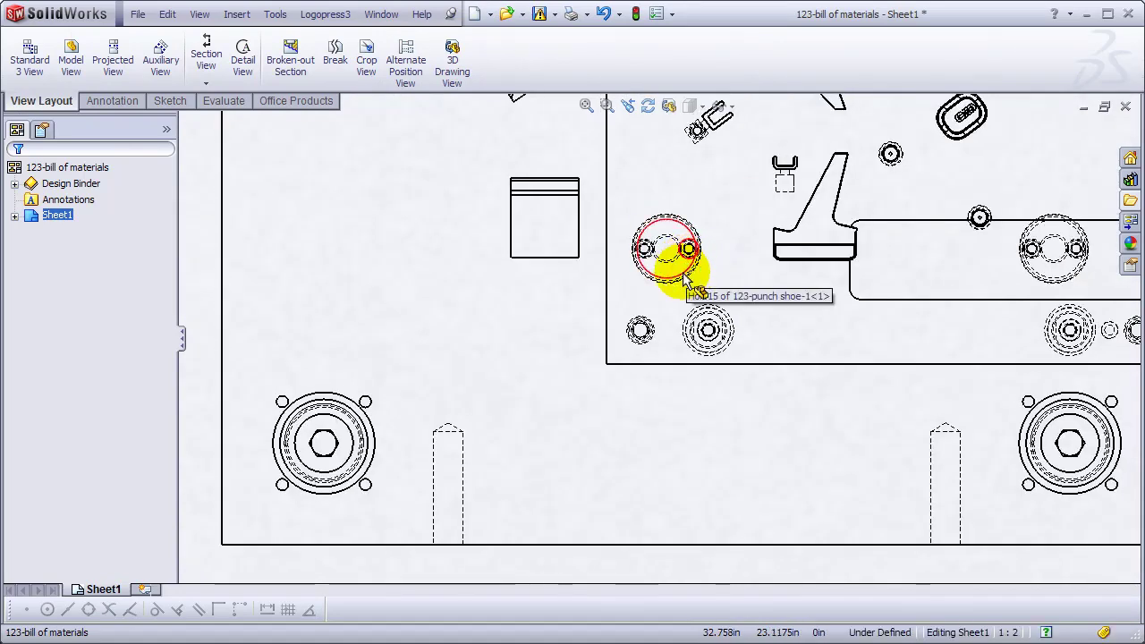
{"action": "scroll", "coordinate": [775, 388], "scroll_direction": "up", "scroll_amount": 5}
{"action": "middle_click_drag", "start_coordinate": [792, 439], "coordinate": [891, 361]}
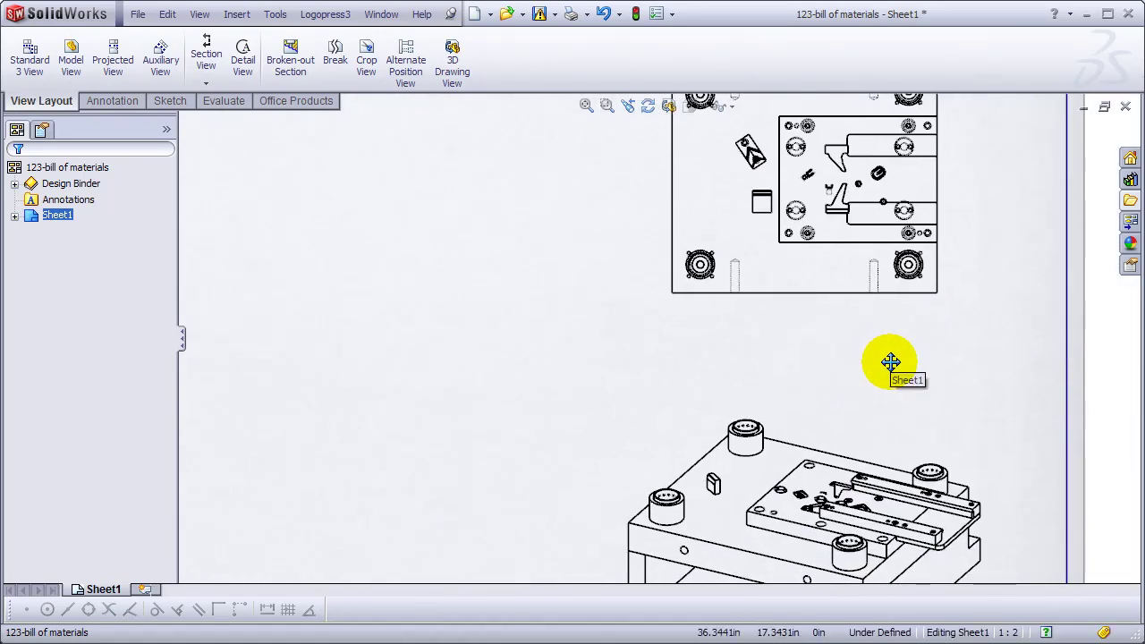
{"action": "left_click", "coordinate": [680, 398]}
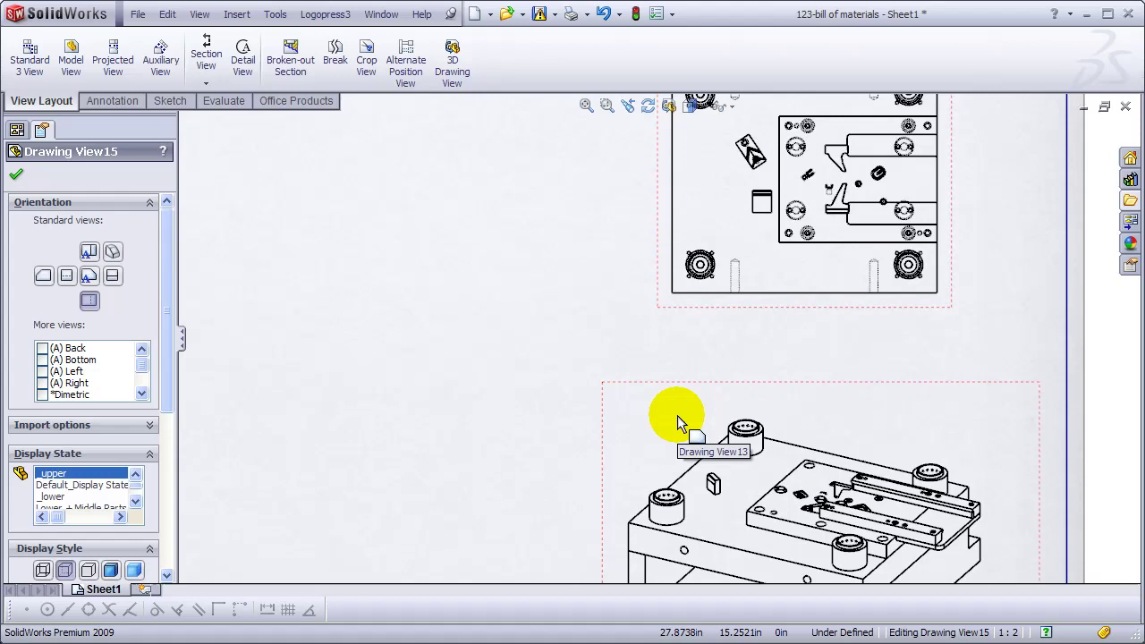
{"action": "left_click", "coordinate": [677, 415], "text": "ctrl"}
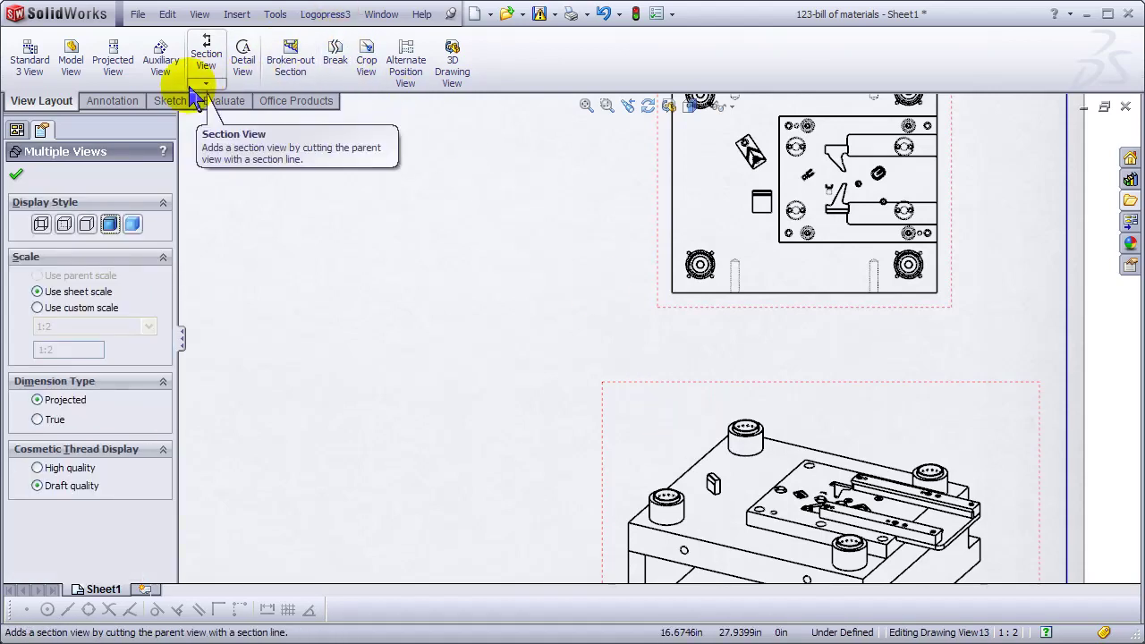
{"action": "left_click", "coordinate": [106, 106]}
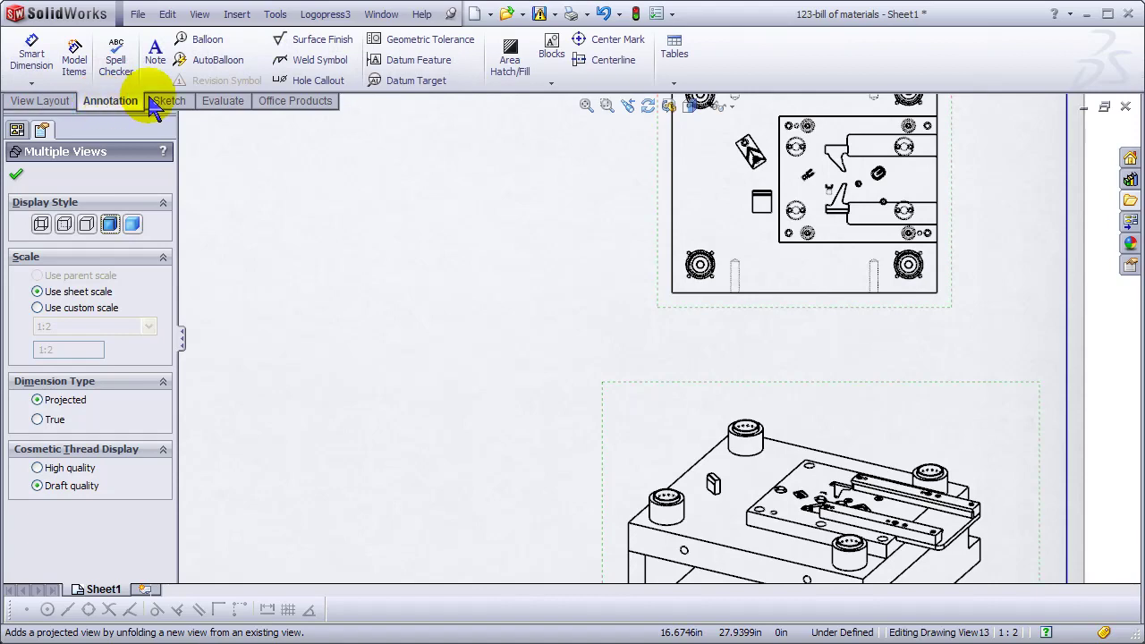
{"action": "left_click", "coordinate": [224, 64]}
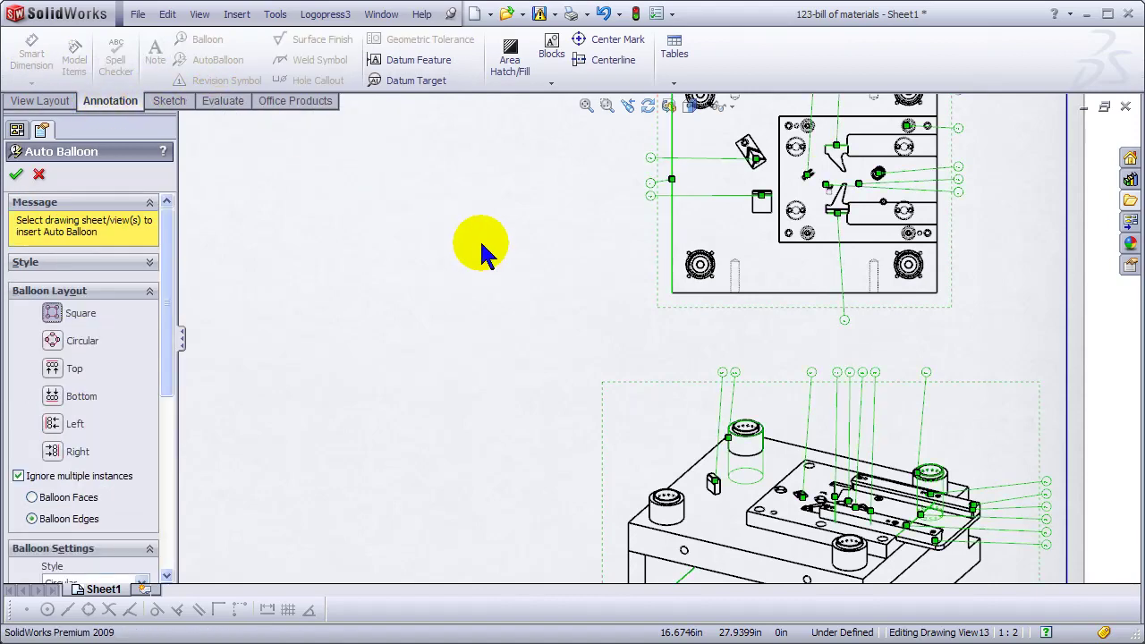
{"action": "left_click", "coordinate": [67, 366]}
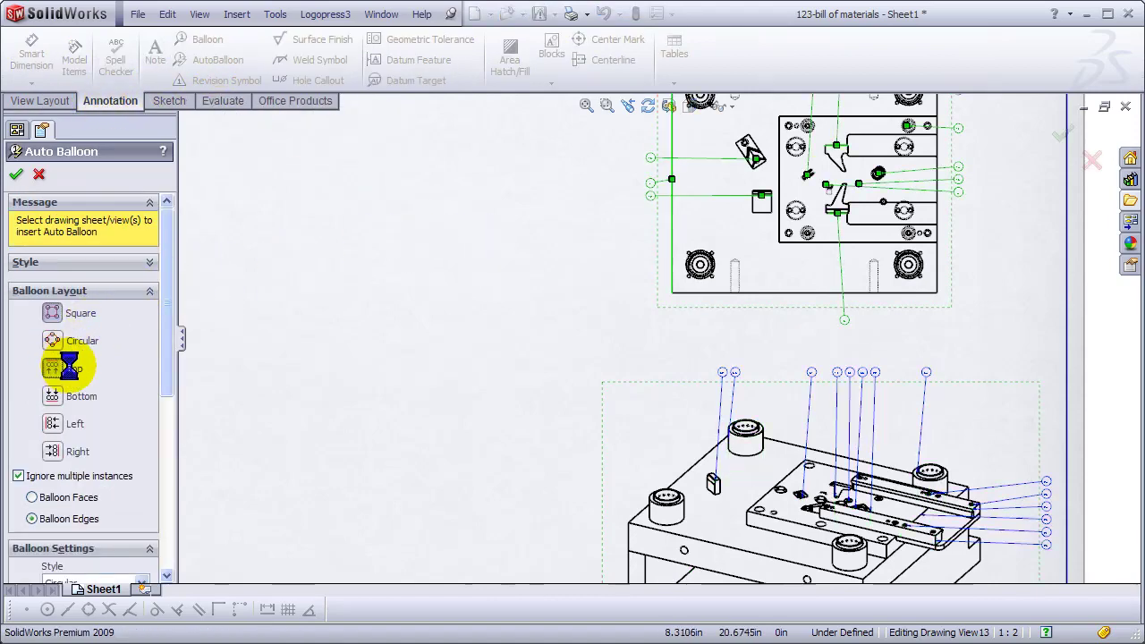
{"action": "left_click_drag", "start_coordinate": [167, 351], "coordinate": [166, 428]}
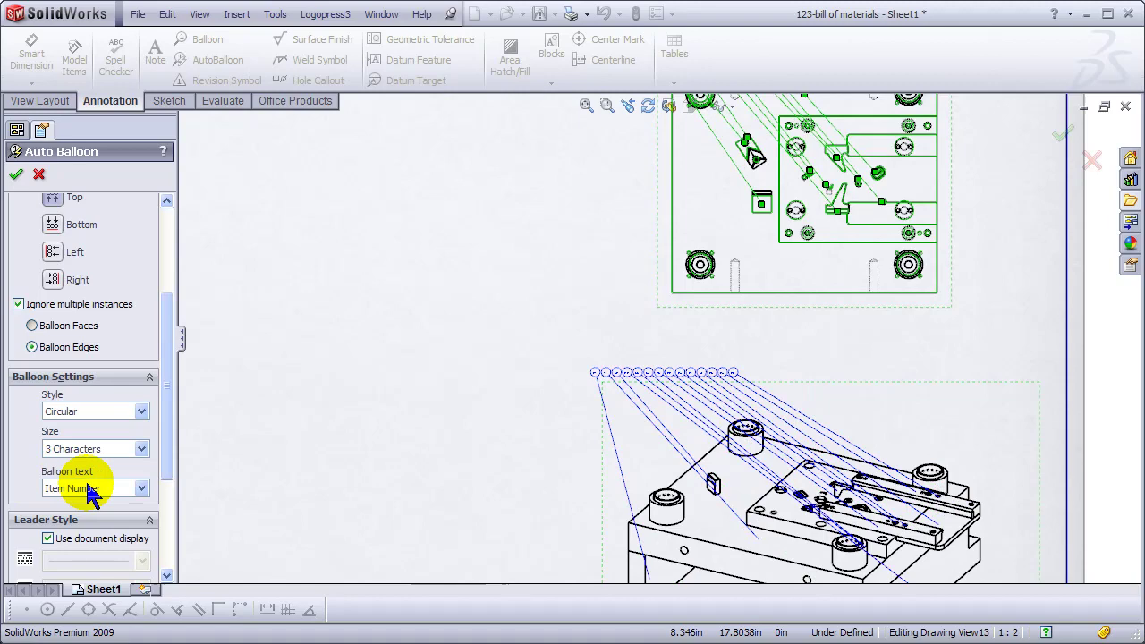
{"action": "left_click", "coordinate": [16, 178]}
Start a Logopress3 bill of materials from the lower-tool view and choose Split numbering for standard components.
{"action": "middle_click_drag", "start_coordinate": [447, 289], "coordinate": [706, 450]}
{"action": "left_click", "coordinate": [324, 14]}
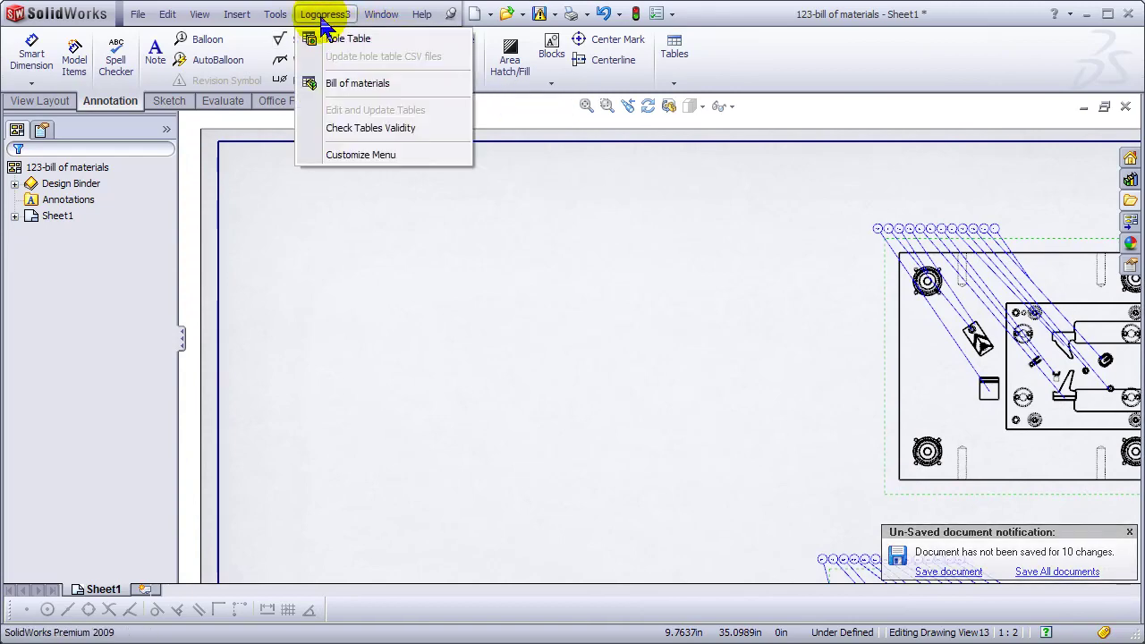
{"action": "left_click", "coordinate": [346, 85]}
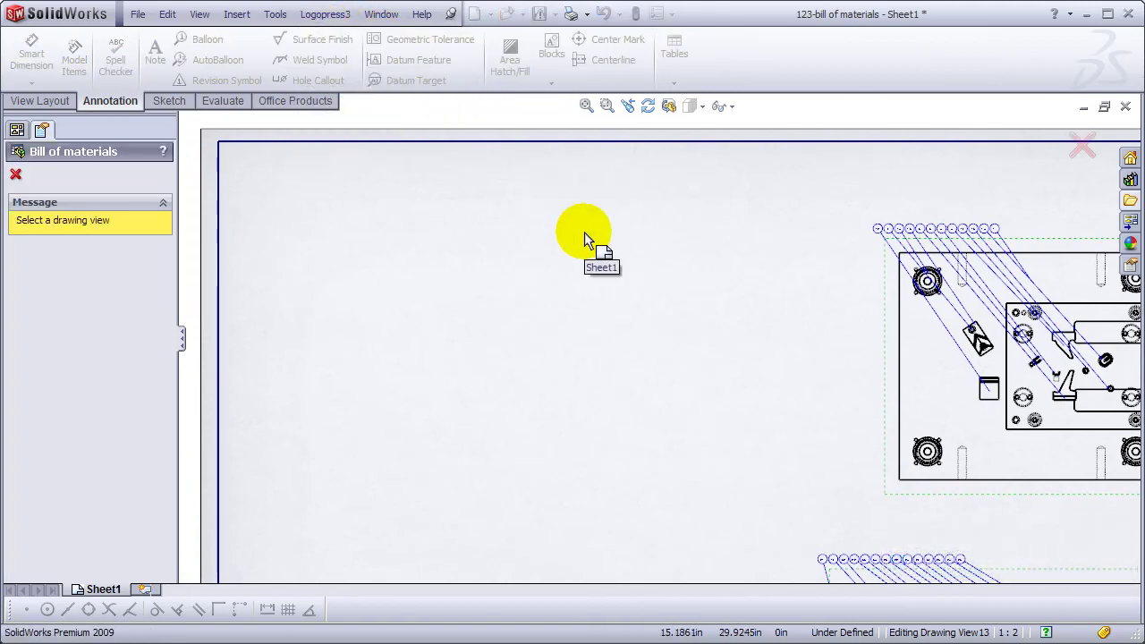
{"action": "left_click", "coordinate": [1025, 580]}
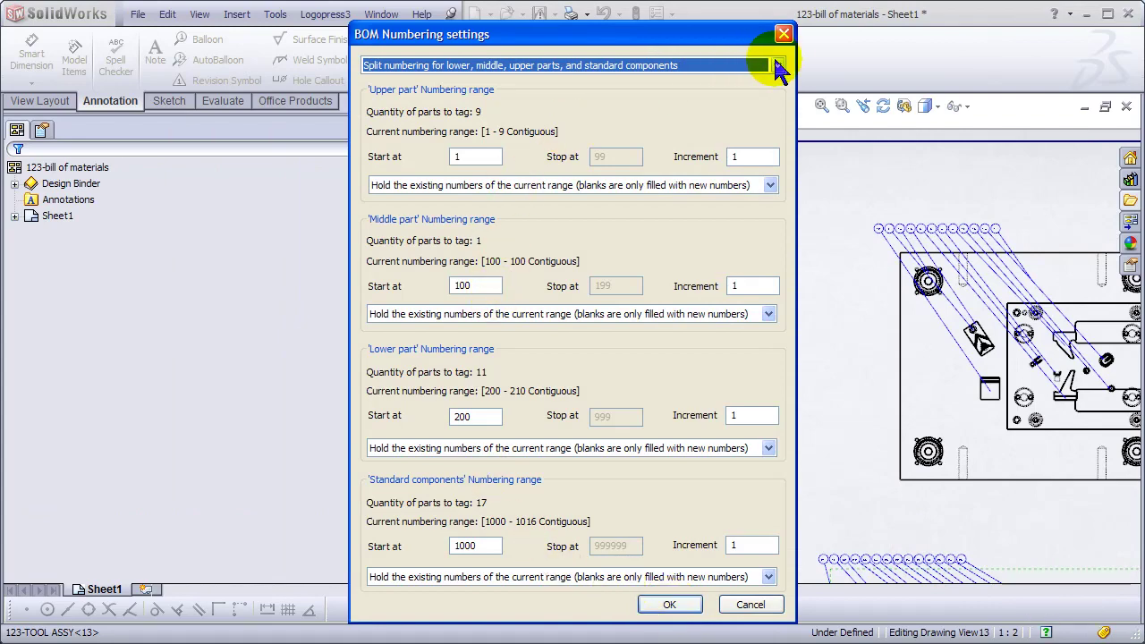
{"action": "left_click", "coordinate": [777, 66]}
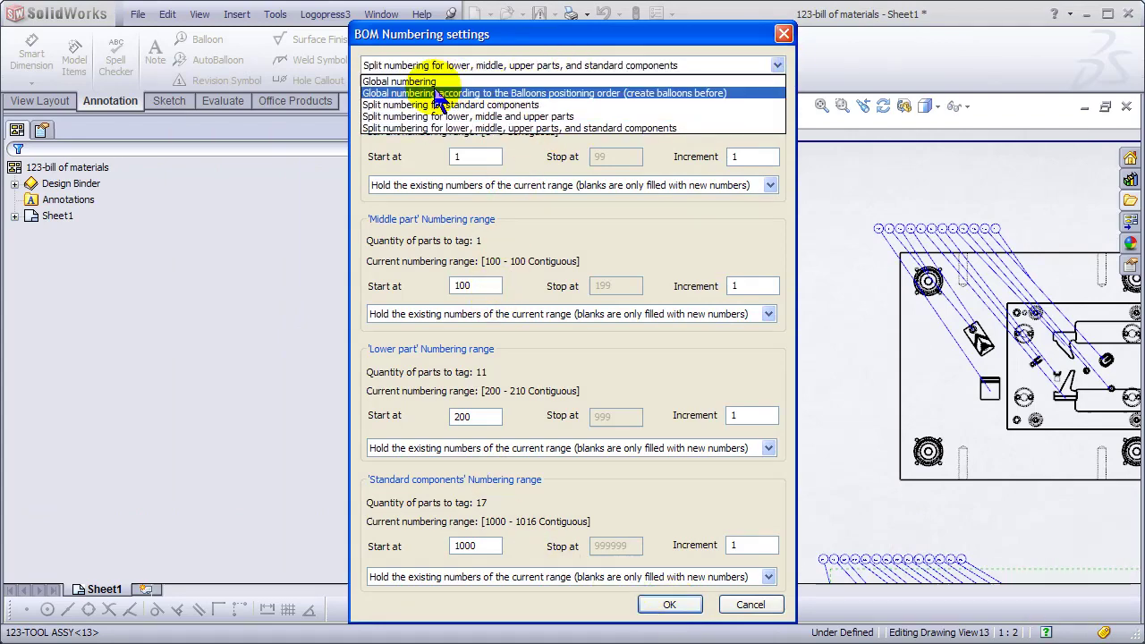
{"action": "left_click", "coordinate": [407, 104]}
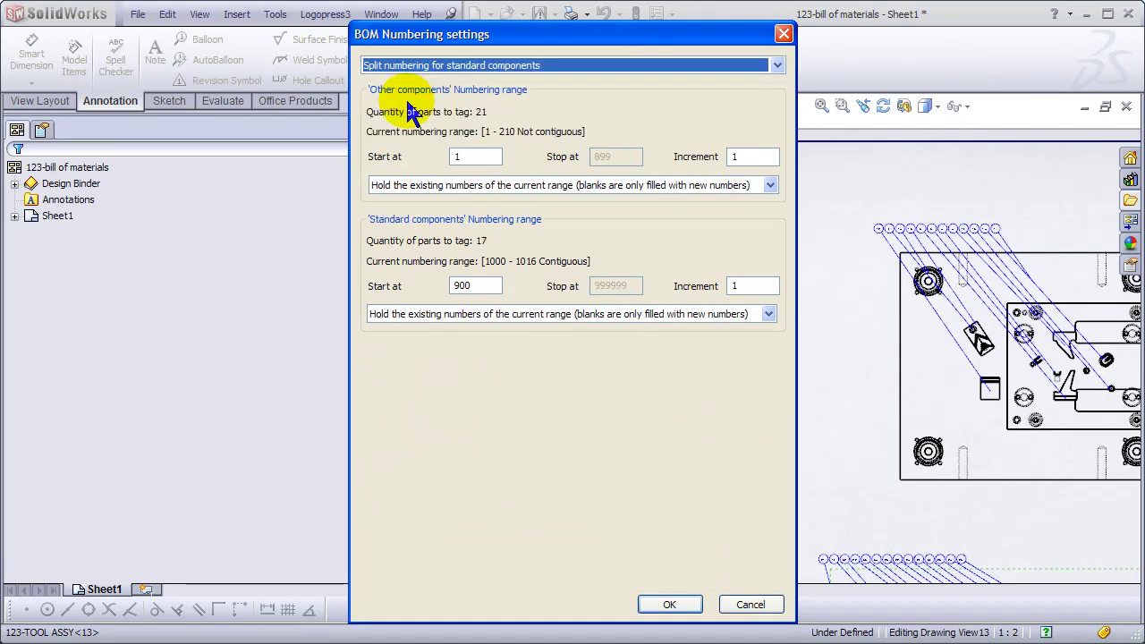
Re-number both other and standard components according to the current tagged parts sorting, keeping 900 as the standard start, and accept the numbering settings.
{"action": "left_click", "coordinate": [770, 186]}
{"action": "left_click", "coordinate": [716, 224]}
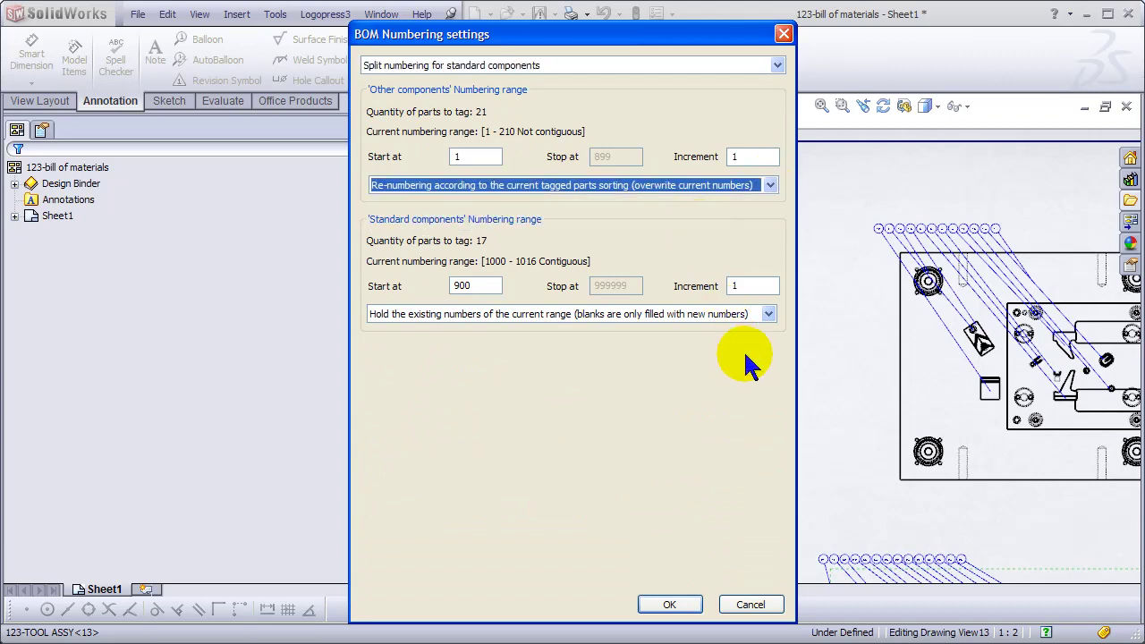
{"action": "left_click", "coordinate": [769, 314]}
{"action": "left_click", "coordinate": [672, 354]}
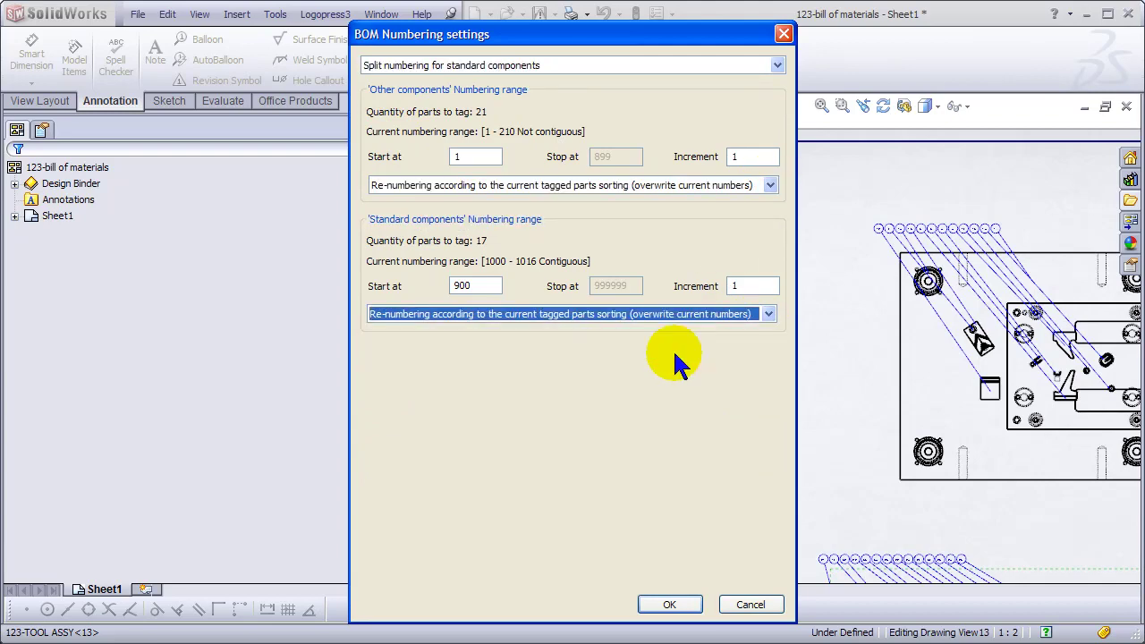
{"action": "left_click_drag", "start_coordinate": [471, 286], "coordinate": [442, 286]}
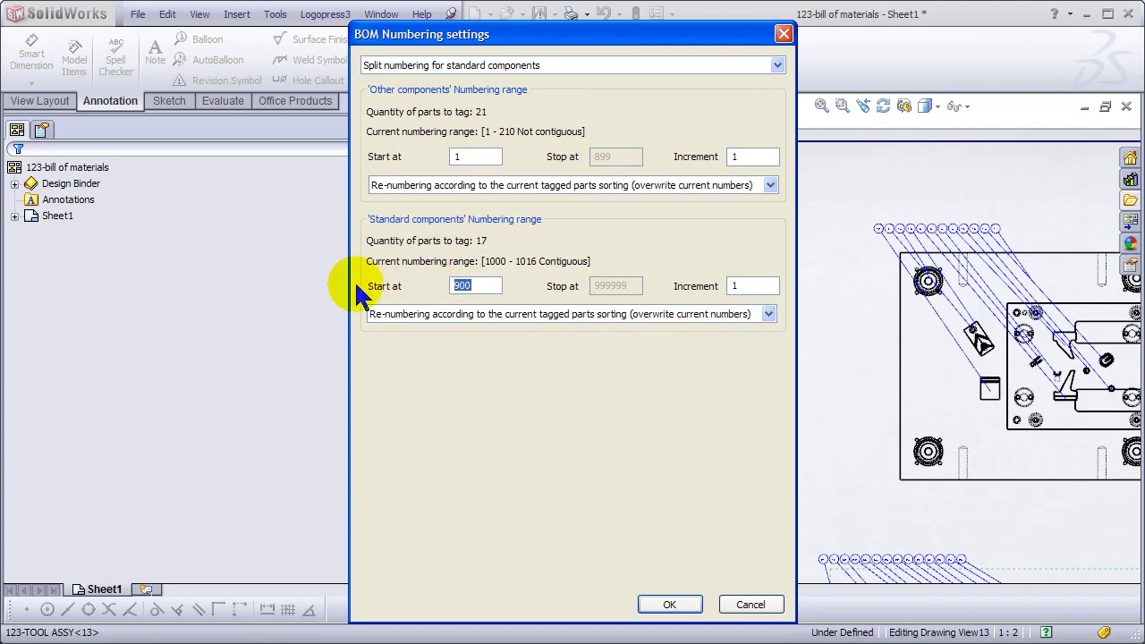
{"action": "left_click", "coordinate": [662, 606]}
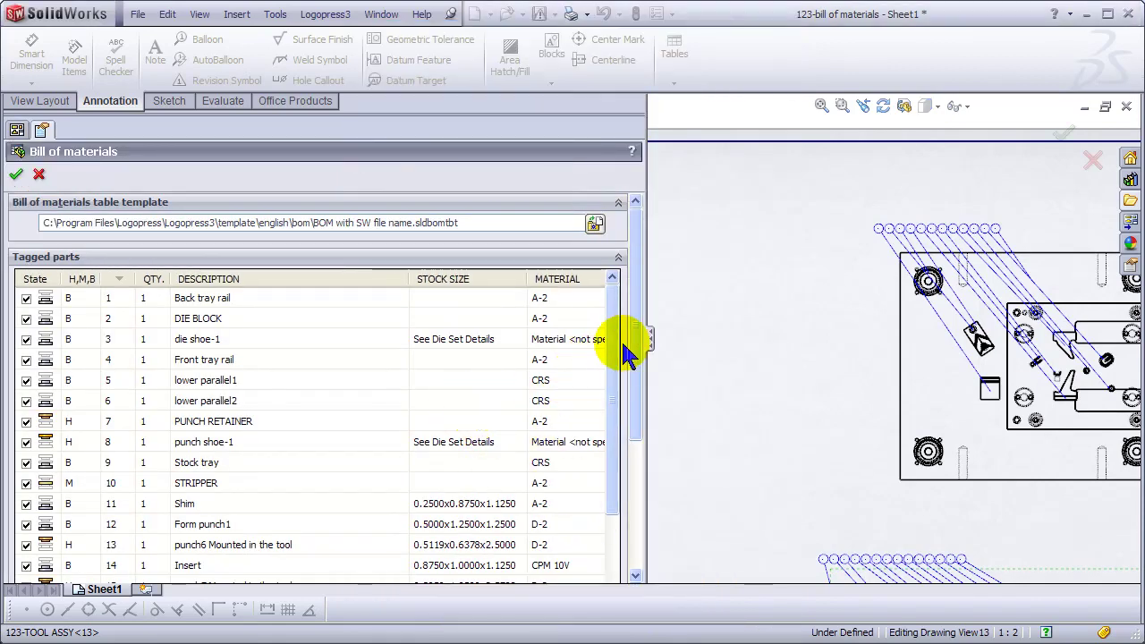
Exclude the SHCS Screws, Dowel Pins, Guide Posts and Bushings families from the bill of materials.
{"action": "scroll", "coordinate": [641, 327], "scroll_direction": "down", "scroll_amount": 4}
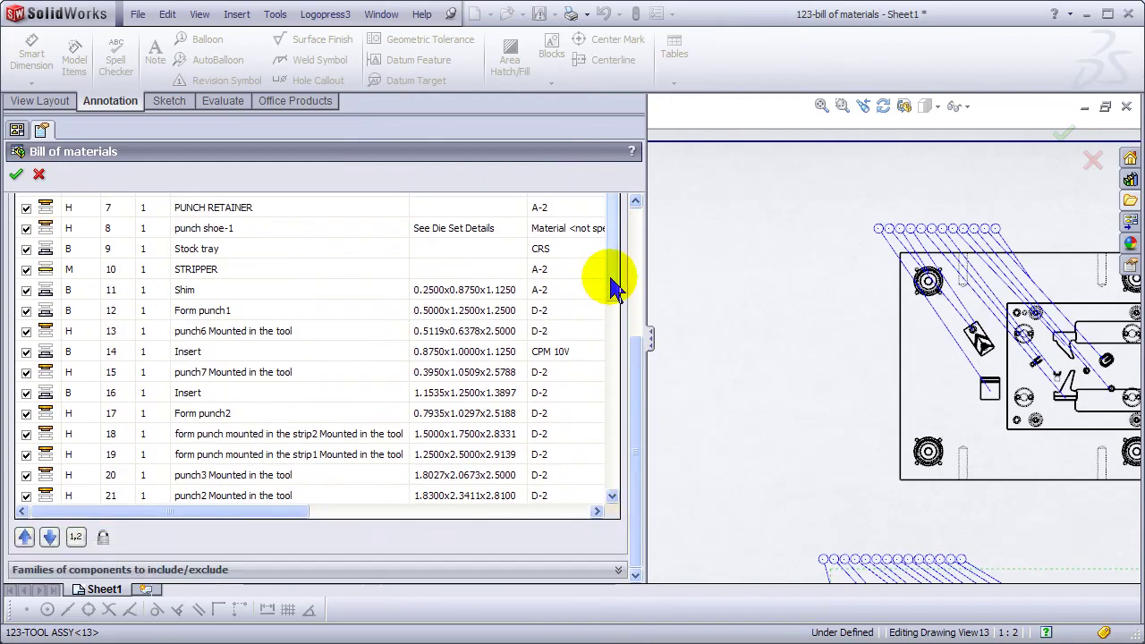
{"action": "left_click_drag", "start_coordinate": [615, 286], "coordinate": [603, 473]}
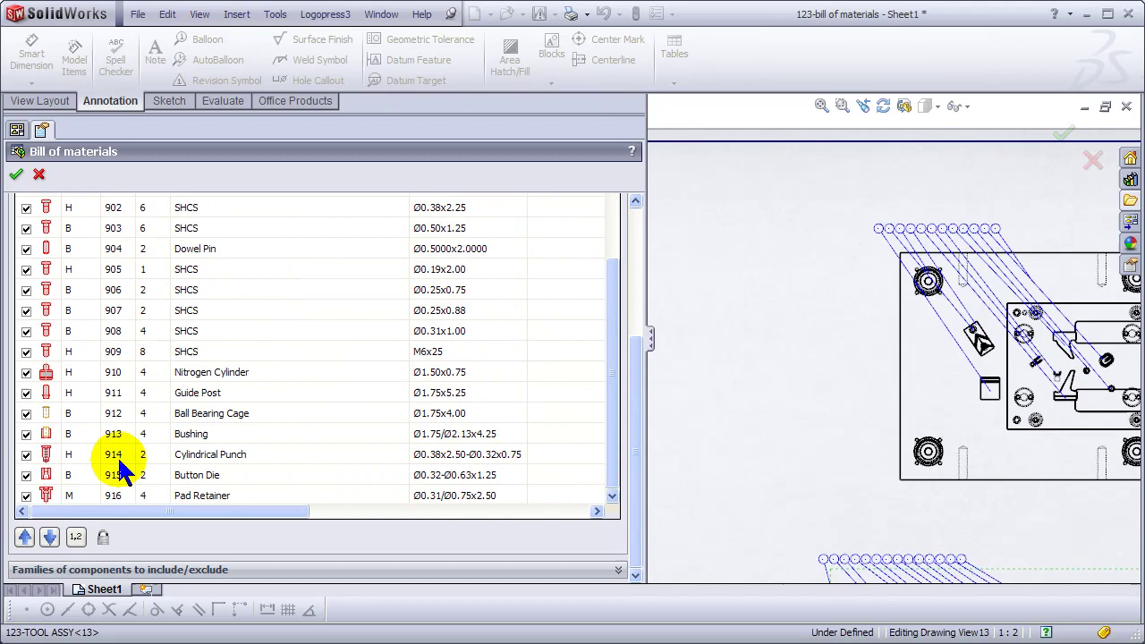
{"action": "left_click", "coordinate": [80, 573]}
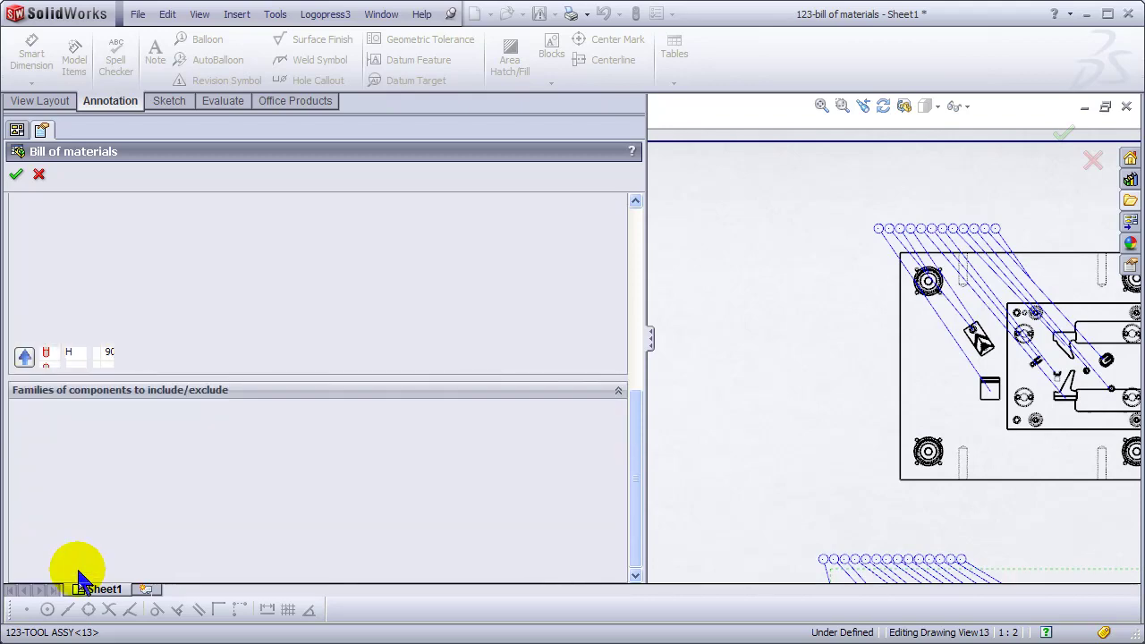
{"action": "left_click", "coordinate": [69, 433]}
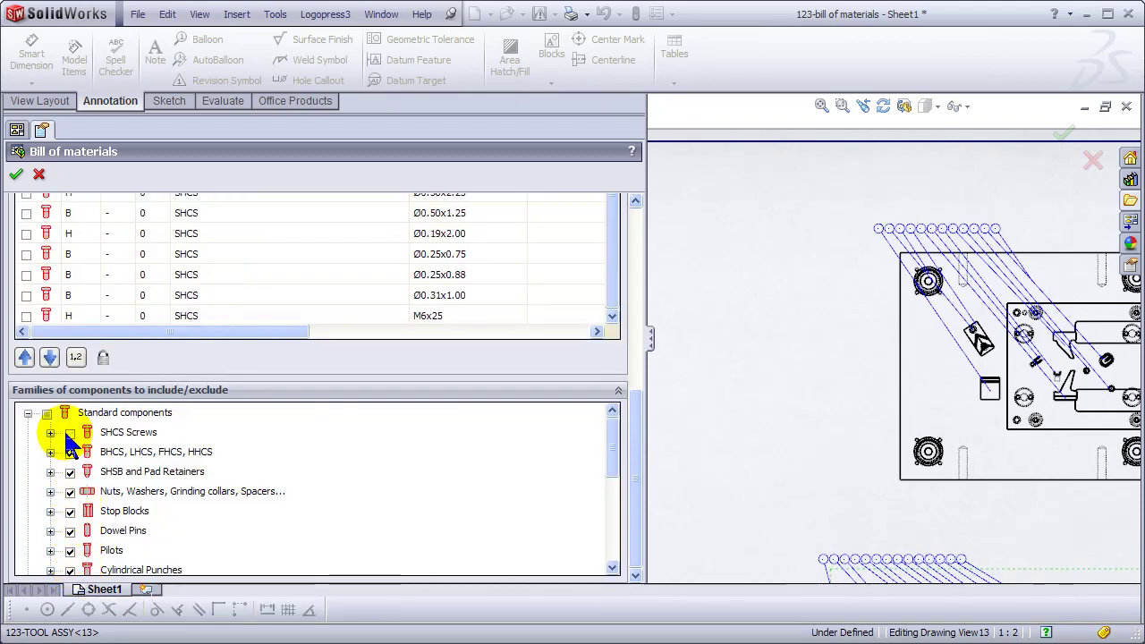
{"action": "left_click", "coordinate": [70, 531]}
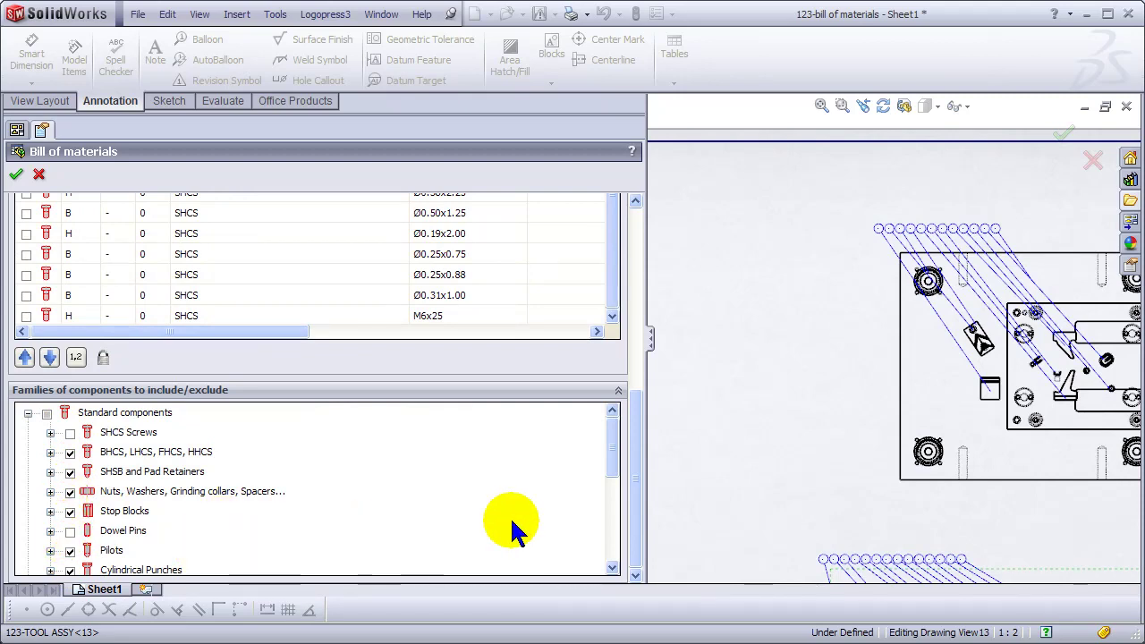
{"action": "left_click_drag", "start_coordinate": [611, 465], "coordinate": [603, 535]}
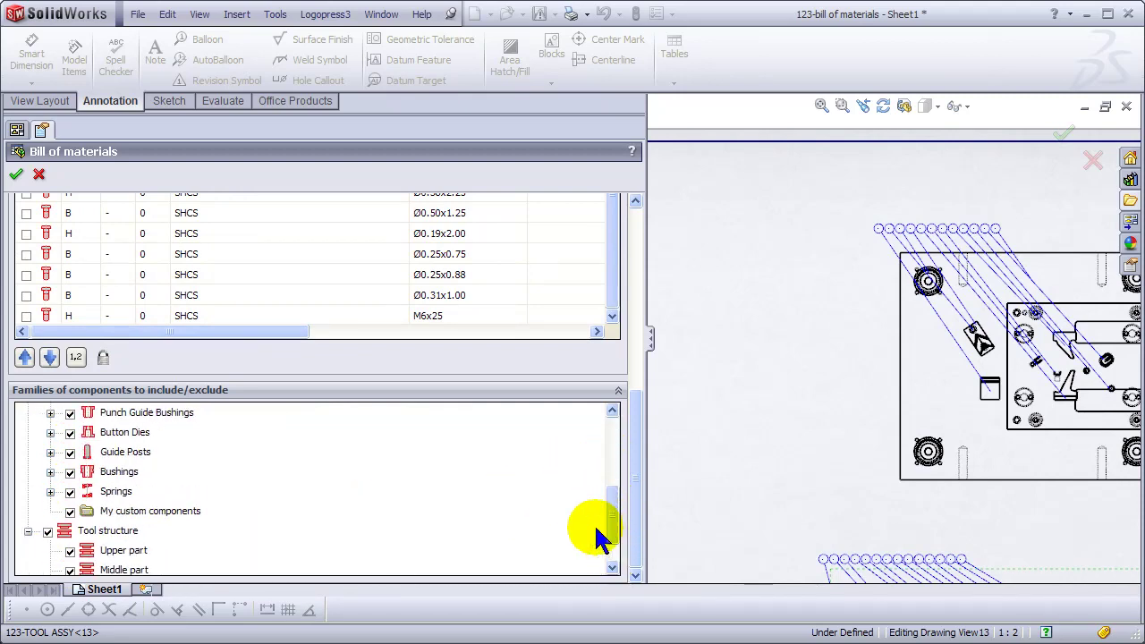
{"action": "left_click", "coordinate": [70, 471]}
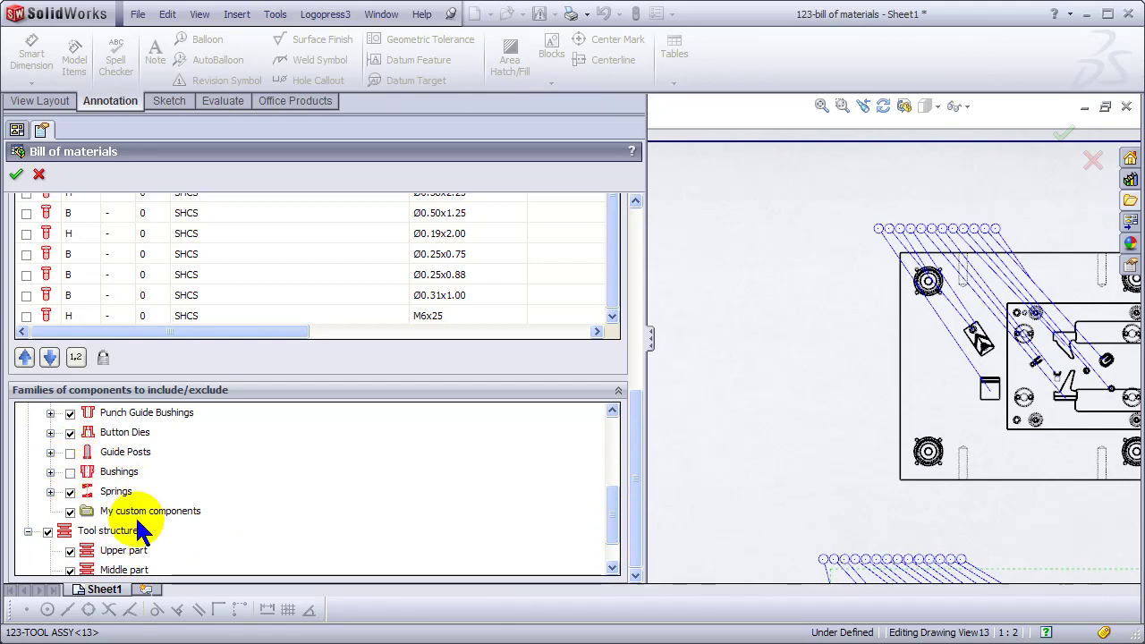
{"action": "left_click", "coordinate": [399, 391]}
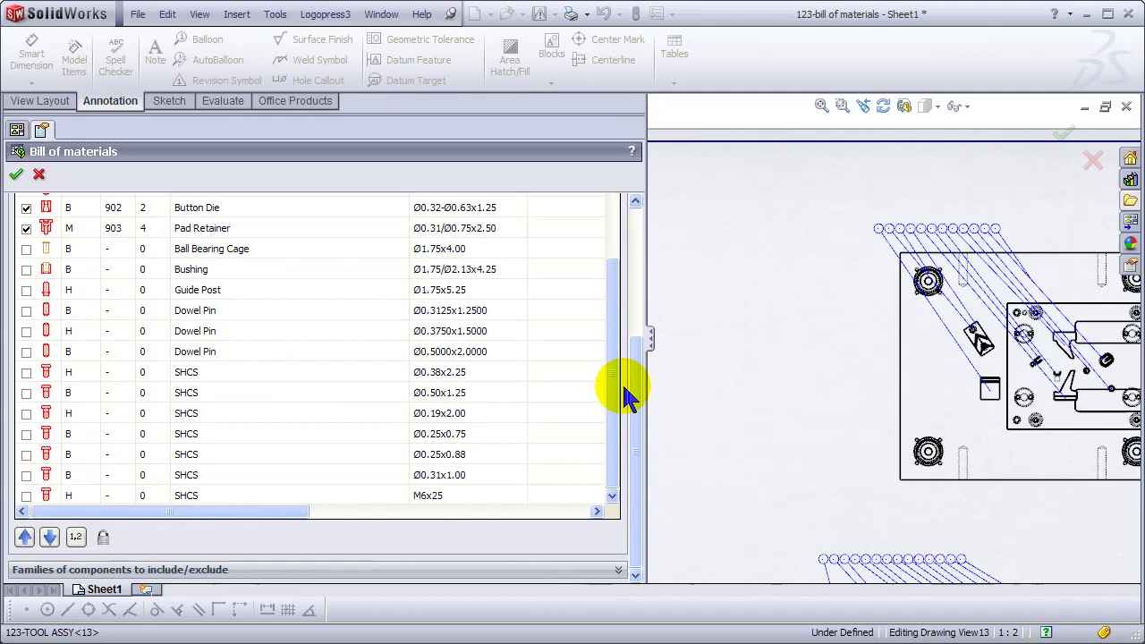
Lock the tagged Nitrogen Cylinder, Cylindrical Punch, Button Die and Pad Retainer rows, numbered 900 to 903.
{"action": "left_click_drag", "start_coordinate": [635, 388], "coordinate": [635, 242]}
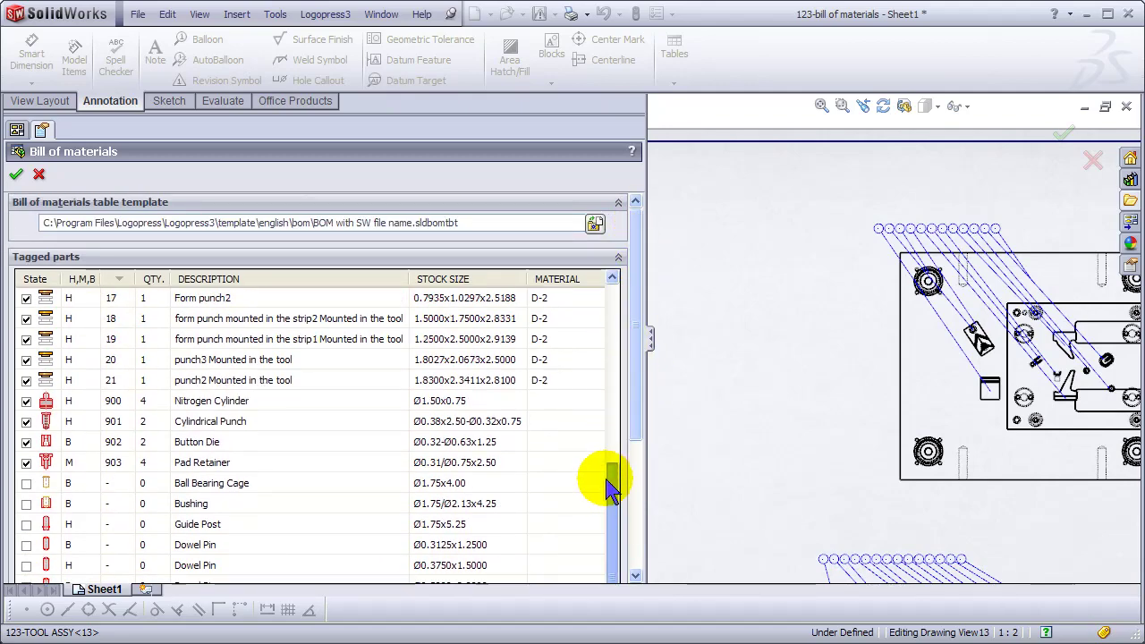
{"action": "left_click_drag", "start_coordinate": [609, 488], "coordinate": [604, 438]}
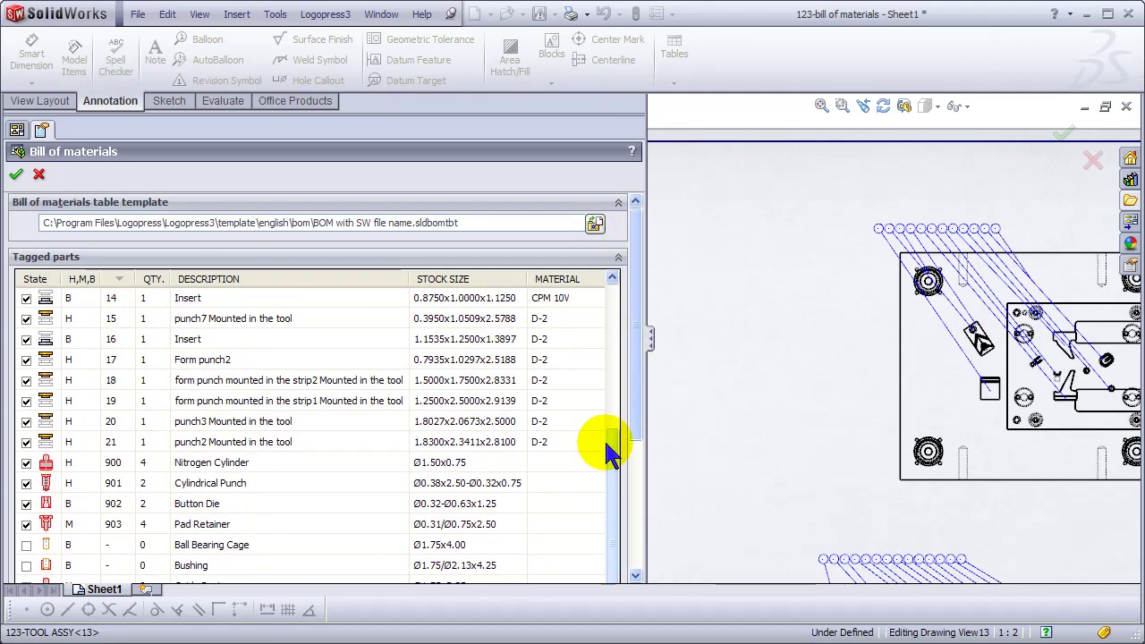
{"action": "left_click", "coordinate": [59, 464]}
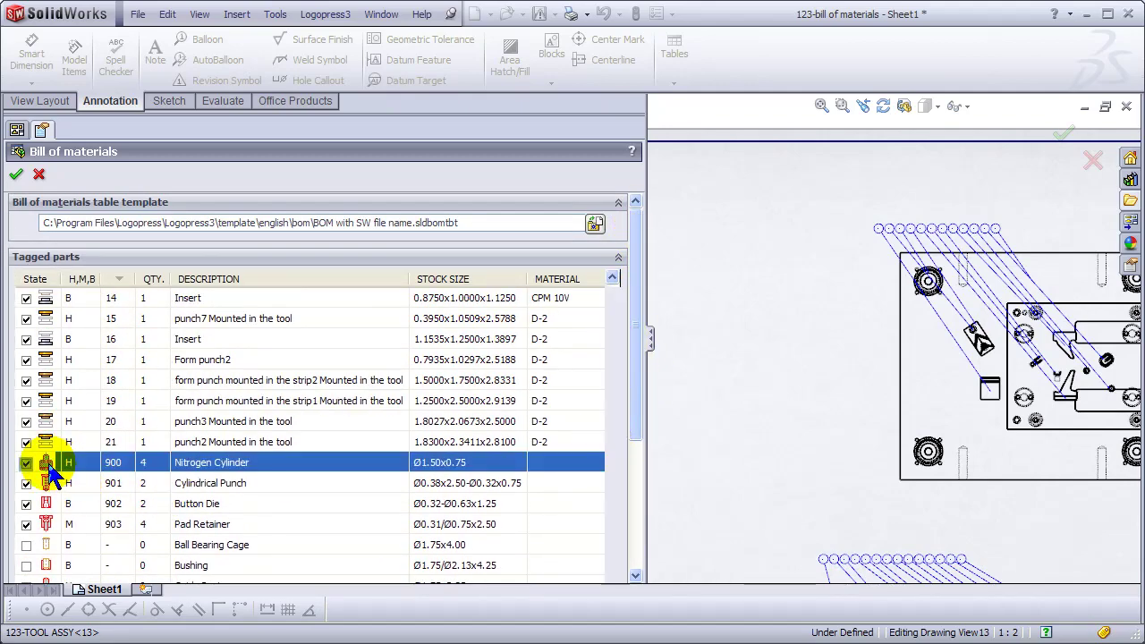
{"action": "left_click", "coordinate": [51, 528], "text": "shift"}
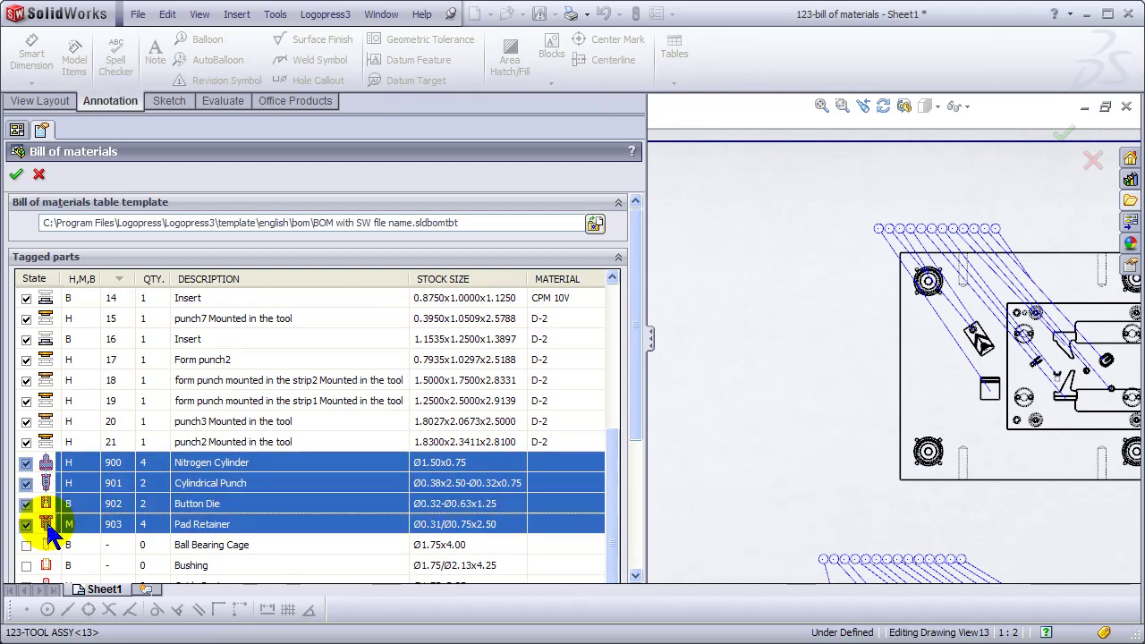
{"action": "left_click_drag", "start_coordinate": [631, 396], "coordinate": [624, 562]}
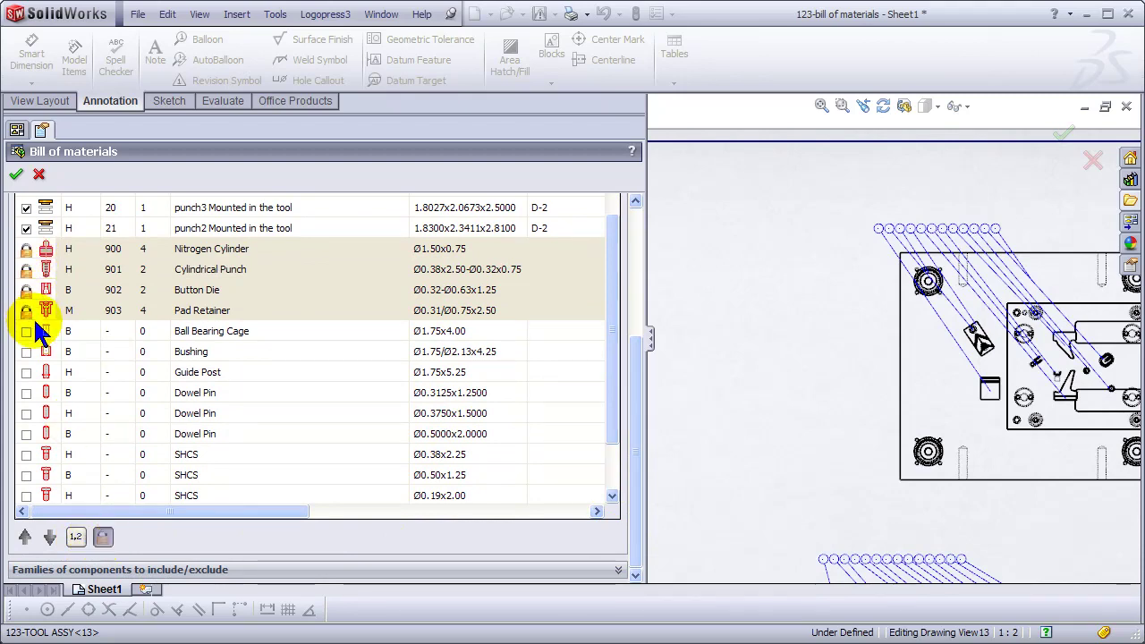
Generate the bill of materials and move its main table section to the upper-left corner of the sheet border.
{"action": "left_click", "coordinate": [17, 175]}
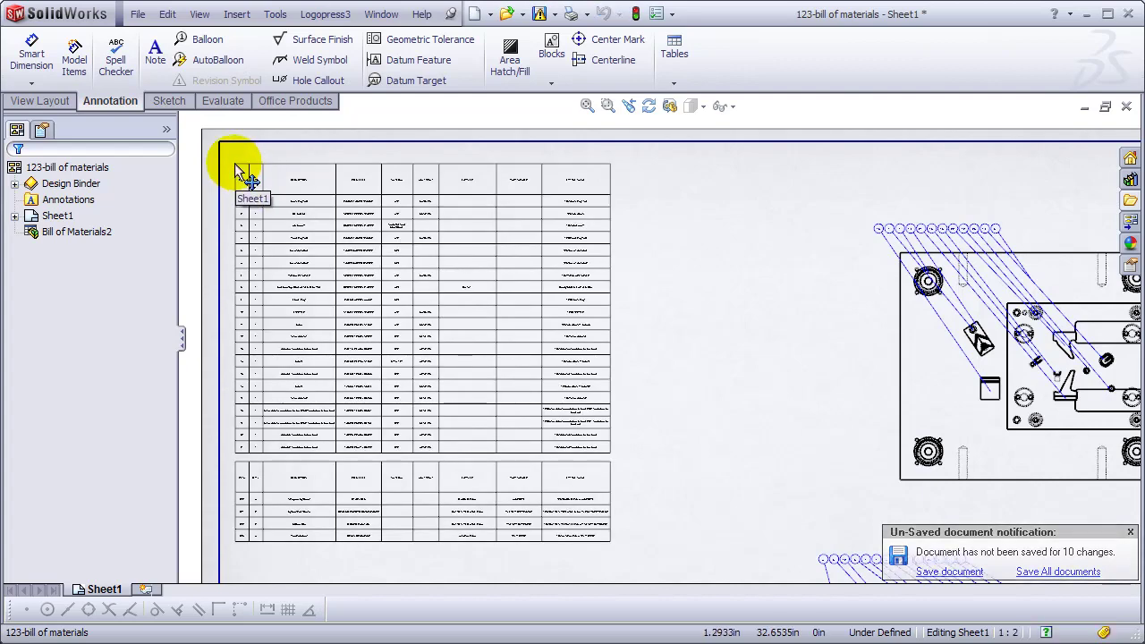
{"action": "left_click_drag", "start_coordinate": [234, 161], "coordinate": [220, 139]}
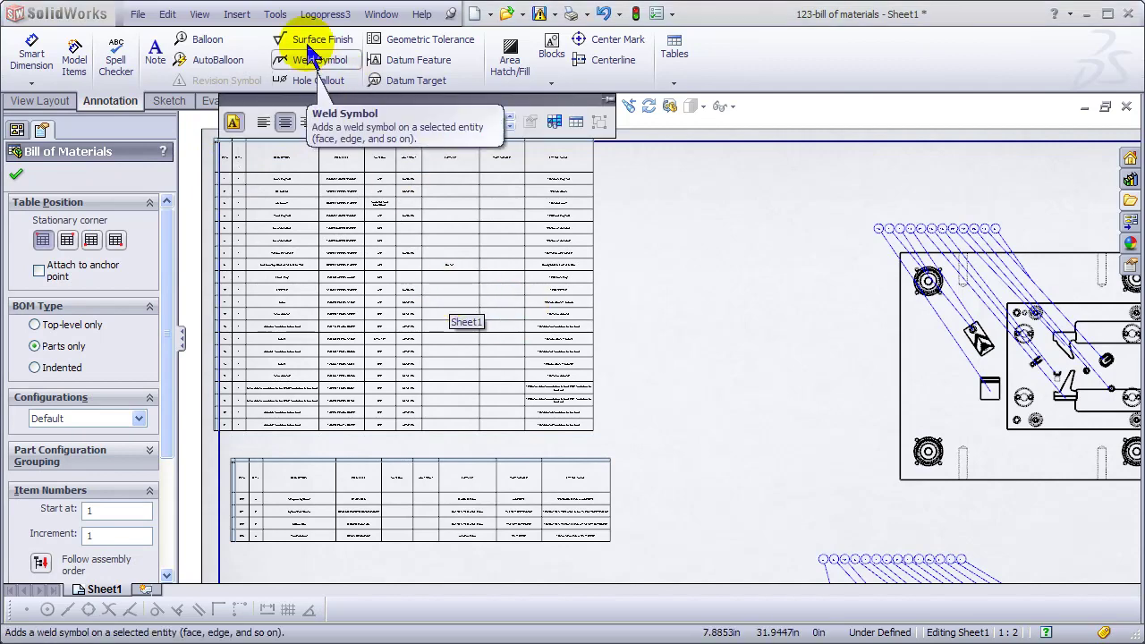
{"action": "left_click", "coordinate": [324, 16]}
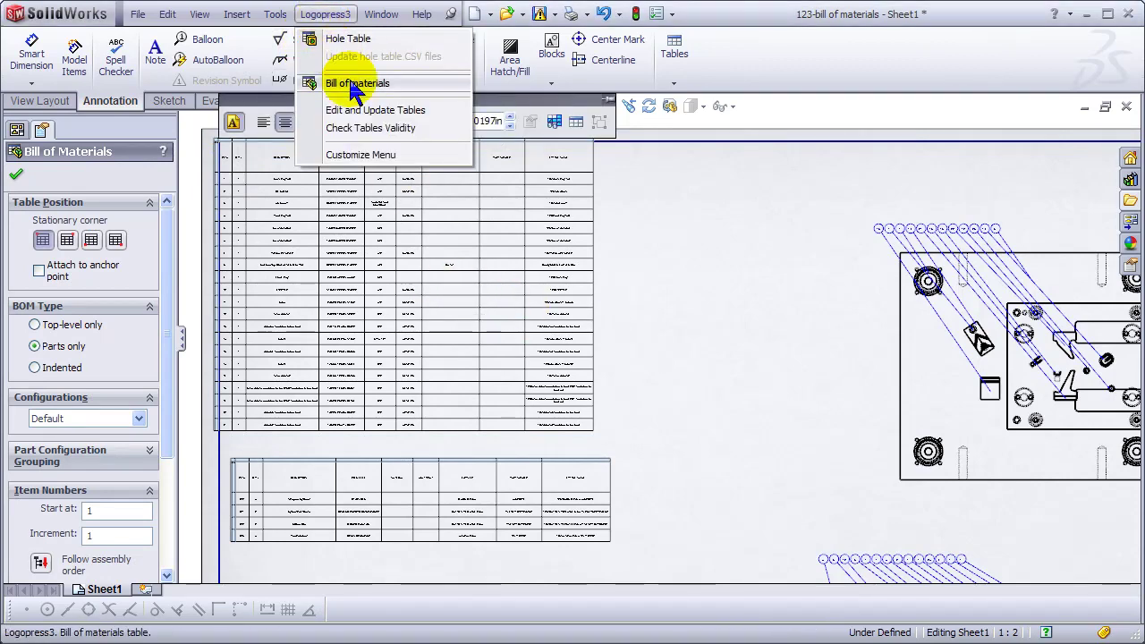
{"action": "left_click", "coordinate": [716, 264]}
Delete the two asterisk-marked balloons from the upper-tool view.
{"action": "scroll", "coordinate": [940, 286], "scroll_direction": "down", "scroll_amount": 3}
{"action": "scroll", "coordinate": [912, 211], "scroll_direction": "down", "scroll_amount": 5}
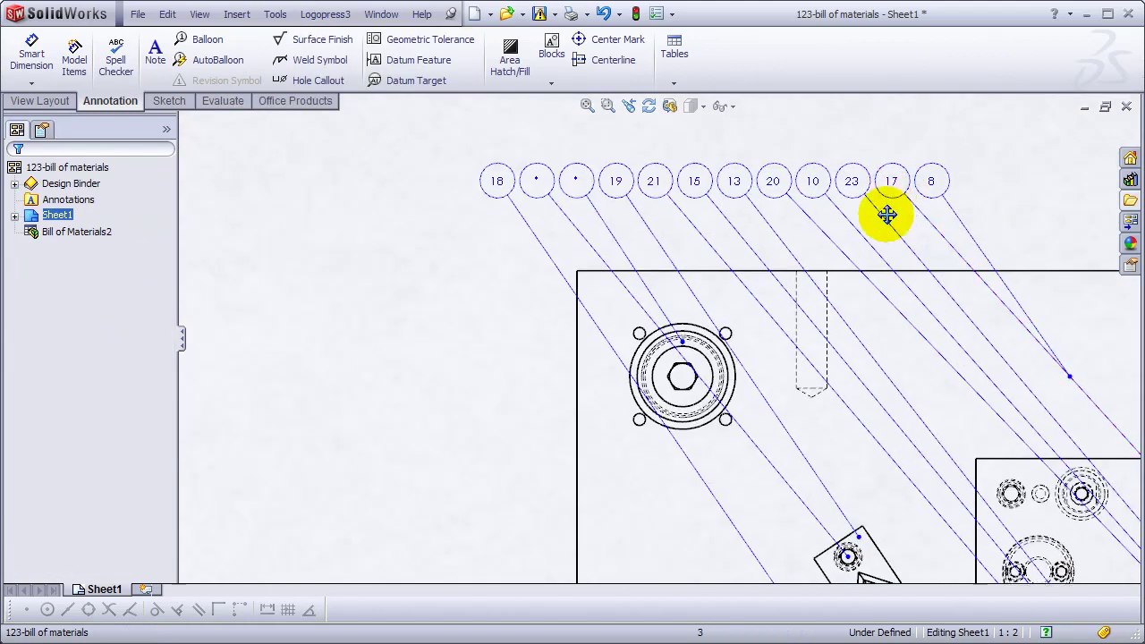
{"action": "scroll", "coordinate": [789, 333], "scroll_direction": "down", "scroll_amount": 1}
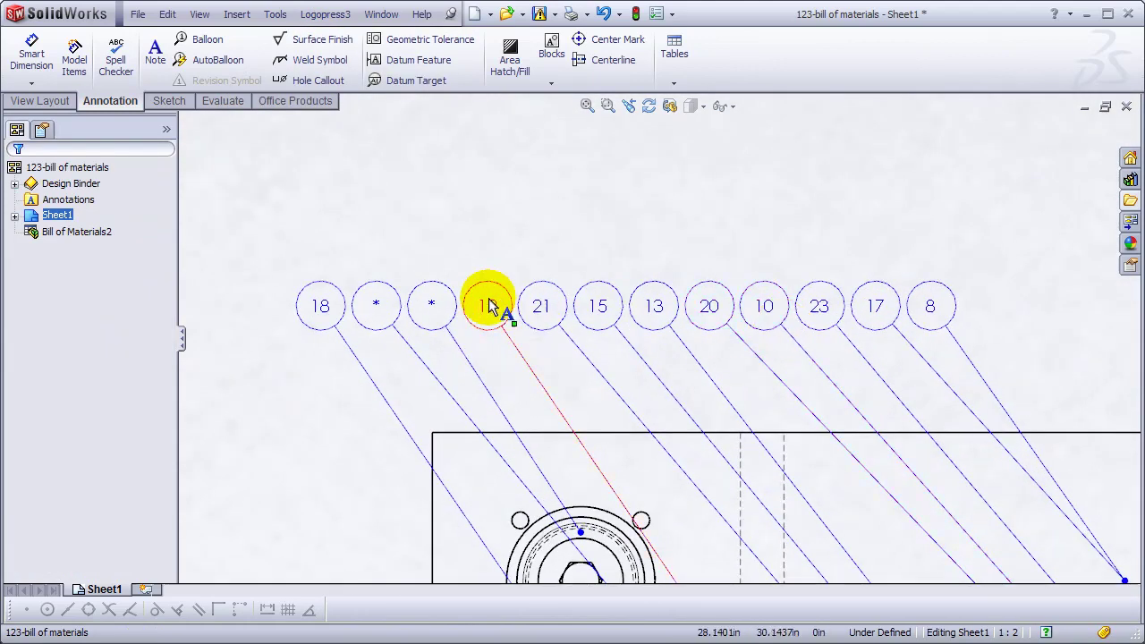
{"action": "left_click", "coordinate": [442, 308]}
{"action": "left_click", "coordinate": [377, 309], "text": "ctrl"}
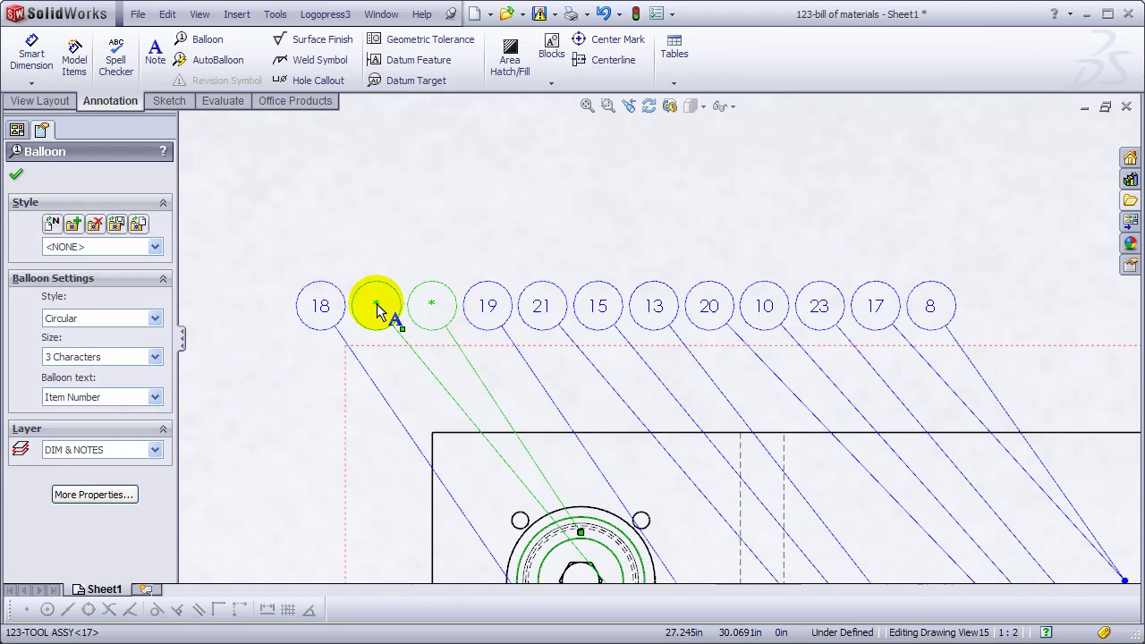
{"action": "key", "text": "Delete"}
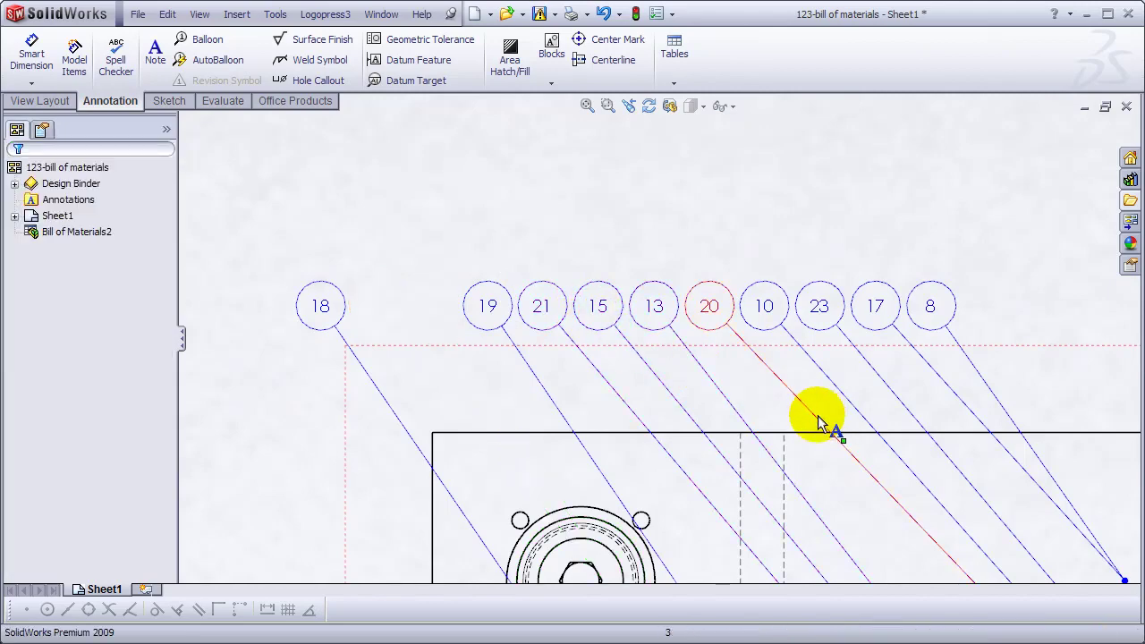
Delete the five asterisk-marked balloons from the lower-tool view.
{"action": "scroll", "coordinate": [828, 474], "scroll_direction": "up", "scroll_amount": 4}
{"action": "scroll", "coordinate": [814, 510], "scroll_direction": "down", "scroll_amount": 8}
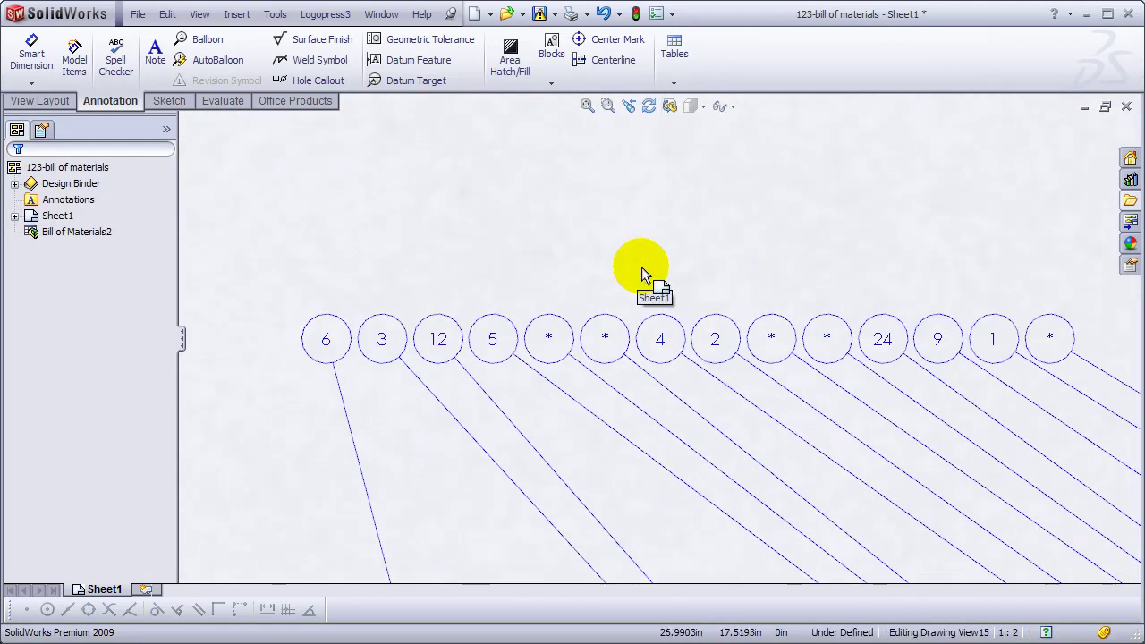
{"action": "left_click", "coordinate": [1049, 338]}
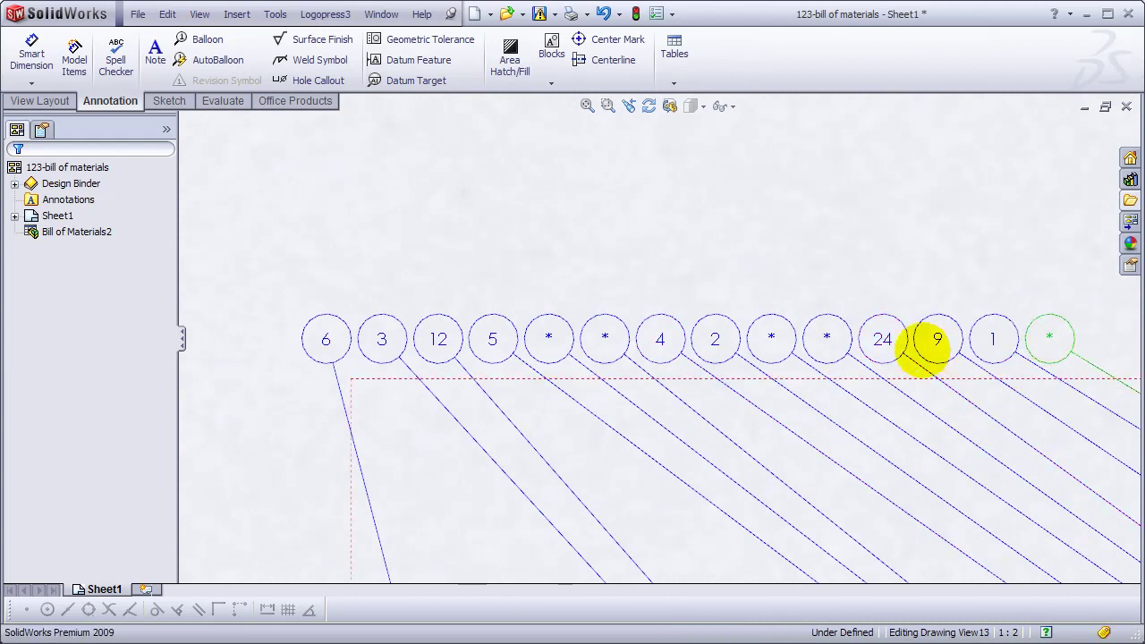
{"action": "left_click", "coordinate": [827, 340]}
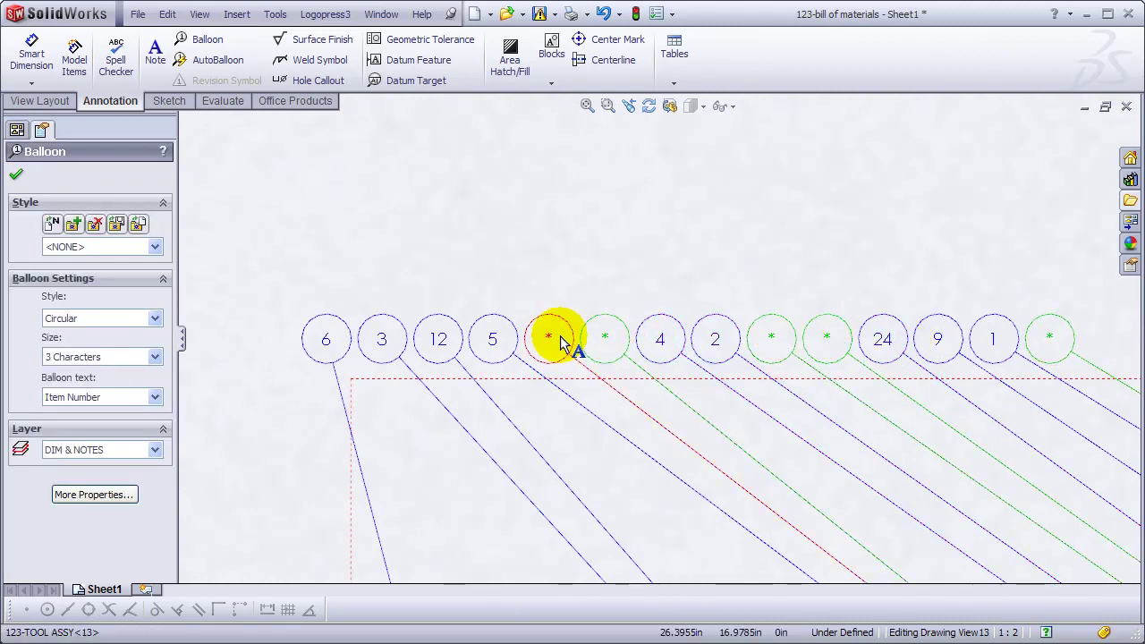
{"action": "key", "text": "Escape"}
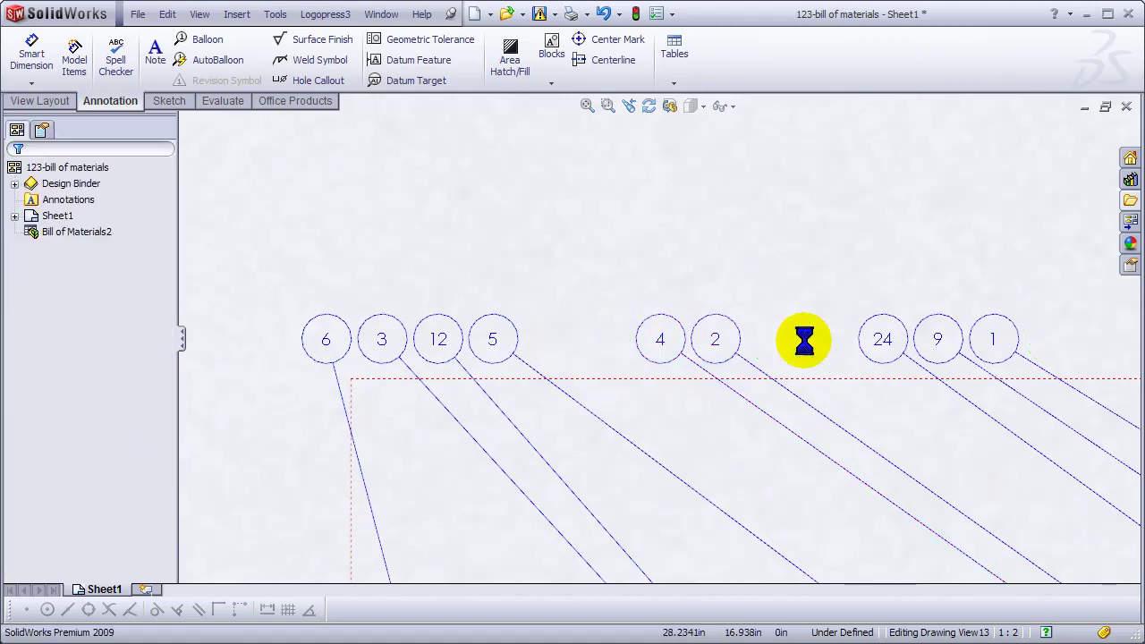
{"action": "scroll", "coordinate": [949, 349], "scroll_direction": "up", "scroll_amount": 6}
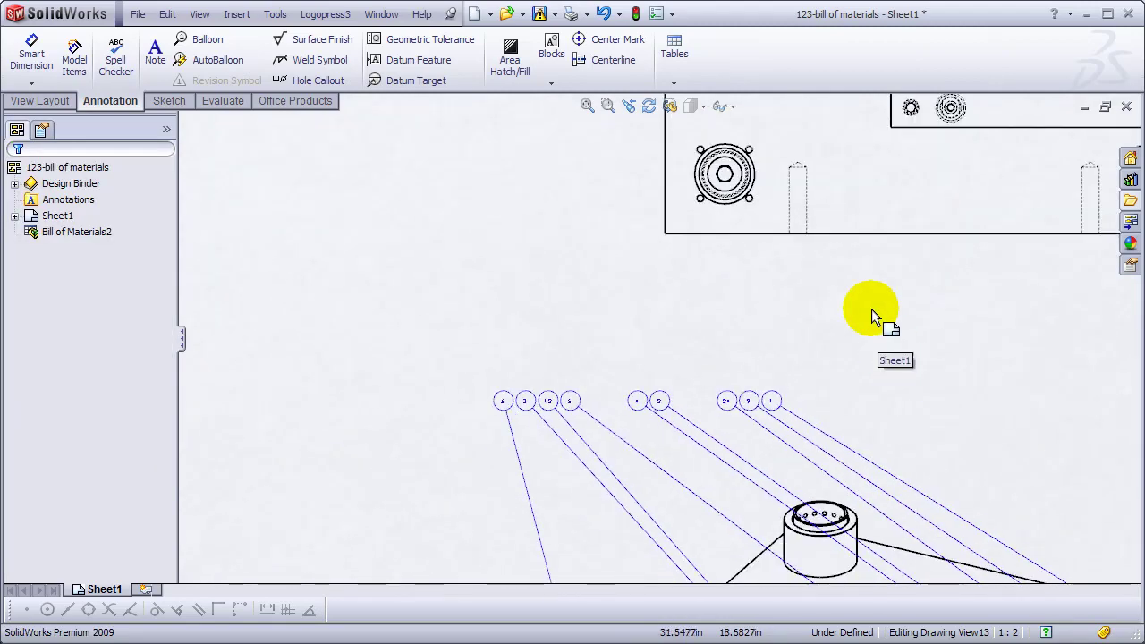
{"action": "scroll", "coordinate": [812, 404], "scroll_direction": "up", "scroll_amount": 2}
{"action": "scroll", "coordinate": [703, 225], "scroll_direction": "down", "scroll_amount": 6}
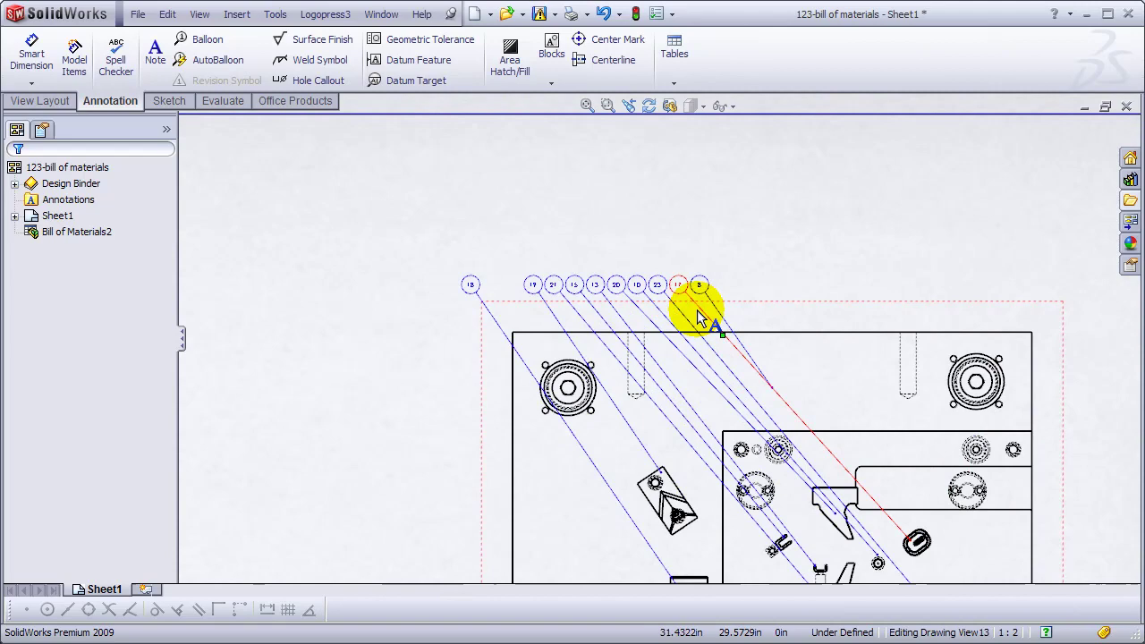
Shift balloons 10, 23, 17 and 8 together to the right, and reposition balloon 8's leader end on the plate face.
{"action": "middle_click_drag", "start_coordinate": [703, 324], "coordinate": [756, 335]}
{"action": "scroll", "coordinate": [756, 334], "scroll_direction": "down", "scroll_amount": 2}
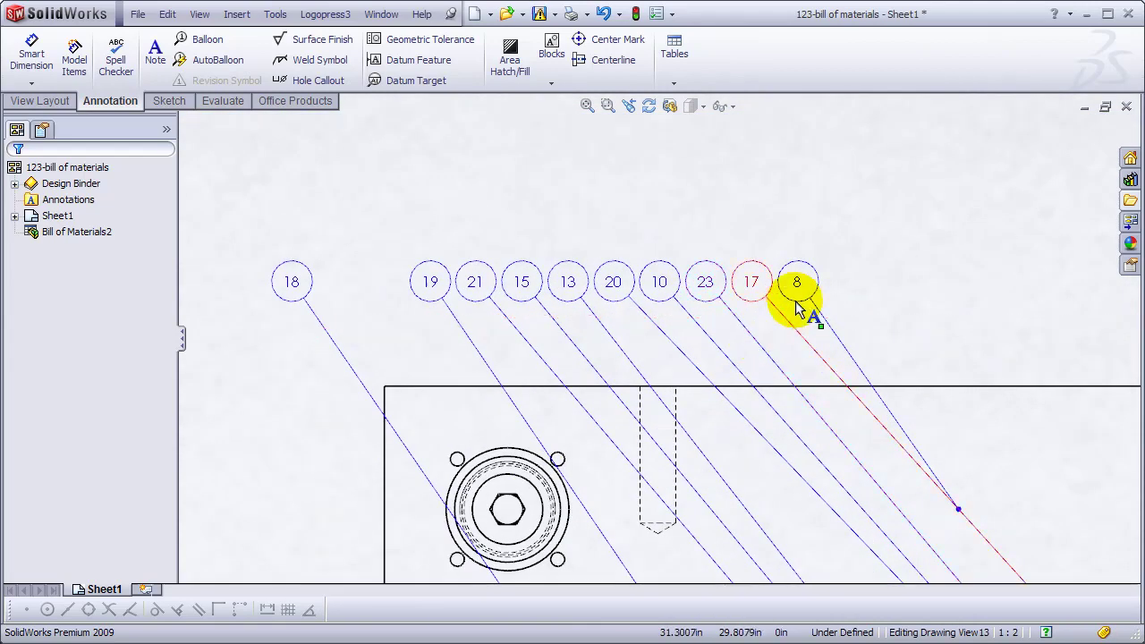
{"action": "left_click_drag", "start_coordinate": [830, 280], "coordinate": [634, 306]}
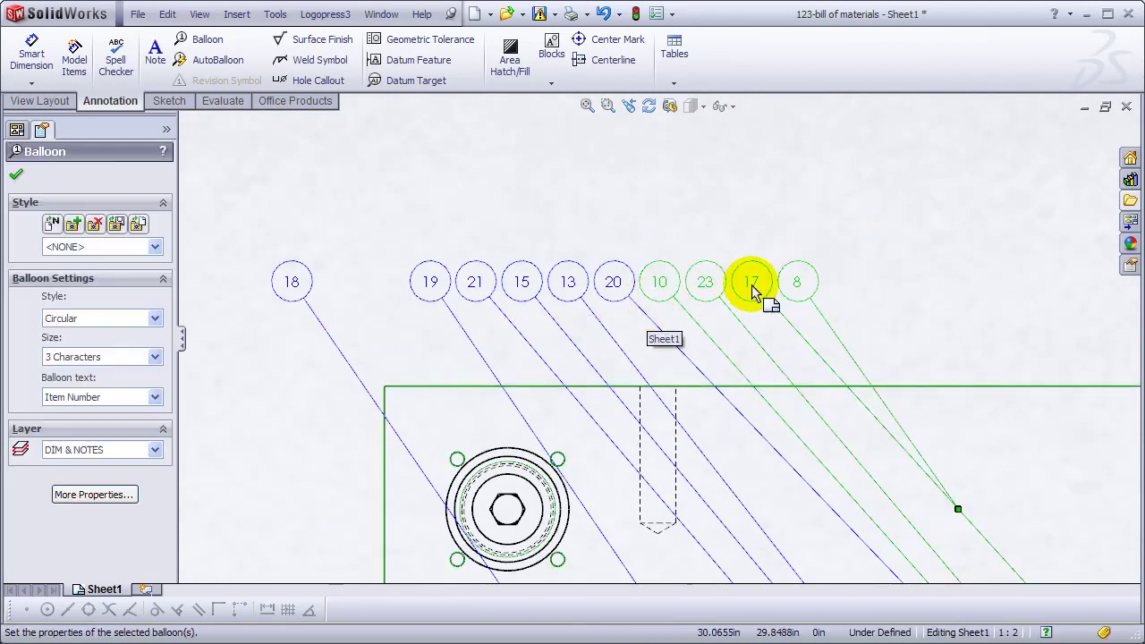
{"action": "left_click_drag", "start_coordinate": [796, 283], "coordinate": [947, 282]}
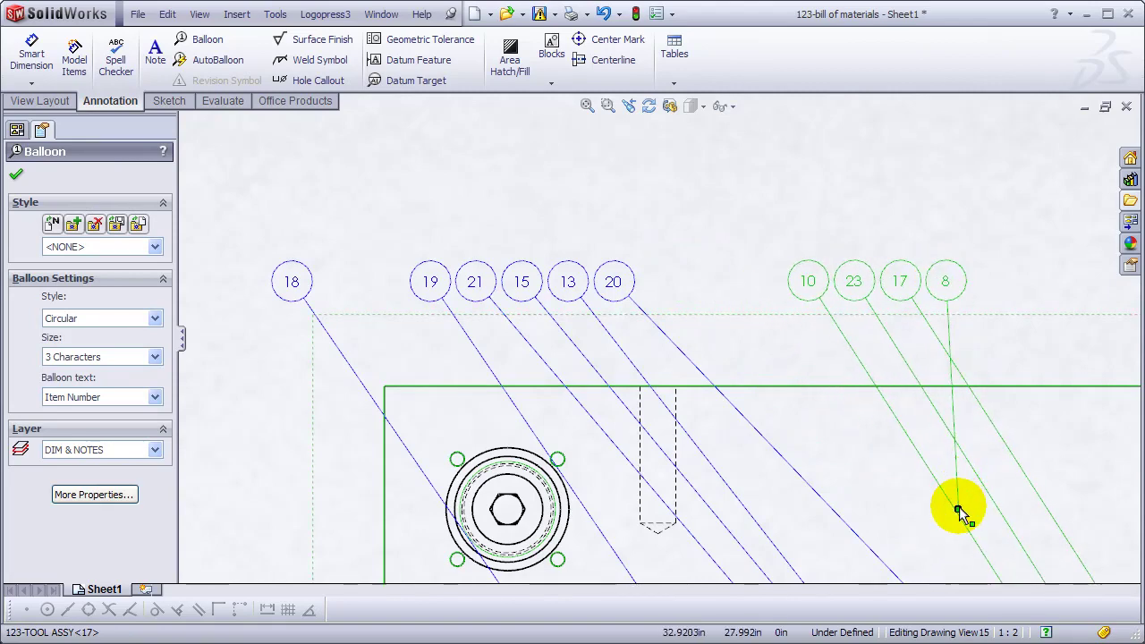
{"action": "left_click_drag", "start_coordinate": [1061, 480], "coordinate": [1075, 477]}
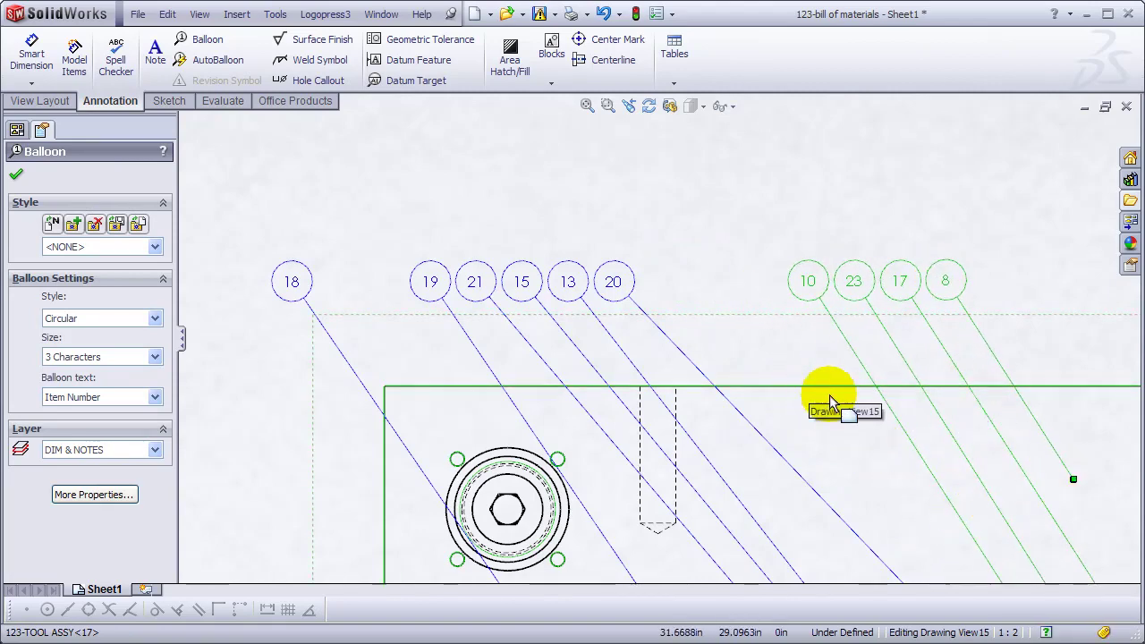
Move balloon 20 along the row to sit just left of balloon 10.
{"action": "scroll", "coordinate": [838, 409], "scroll_direction": "up", "scroll_amount": 2}
{"action": "scroll", "coordinate": [904, 490], "scroll_direction": "up", "scroll_amount": 1}
{"action": "mouse_move", "coordinate": [903, 490]}
{"action": "middle_mouse_down"}
{"action": "mouse_move", "coordinate": [768, 351]}
{"action": "mouse_move", "coordinate": [779, 361]}
{"action": "mouse_move", "coordinate": [770, 384]}
{"action": "middle_mouse_up"}
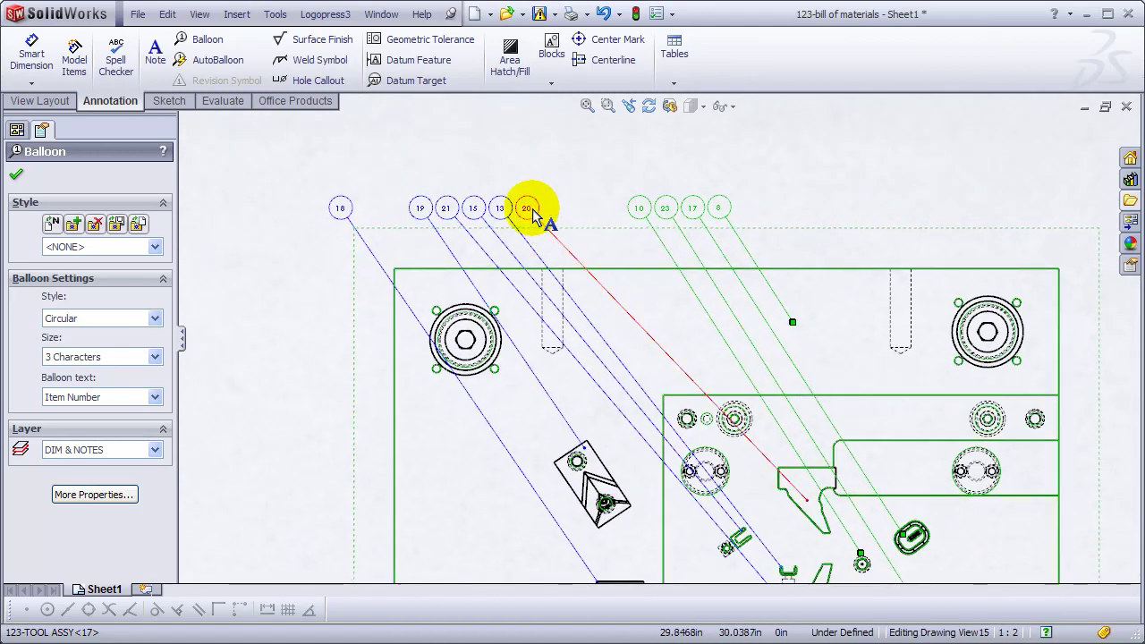
{"action": "left_click_drag", "start_coordinate": [534, 214], "coordinate": [583, 214]}
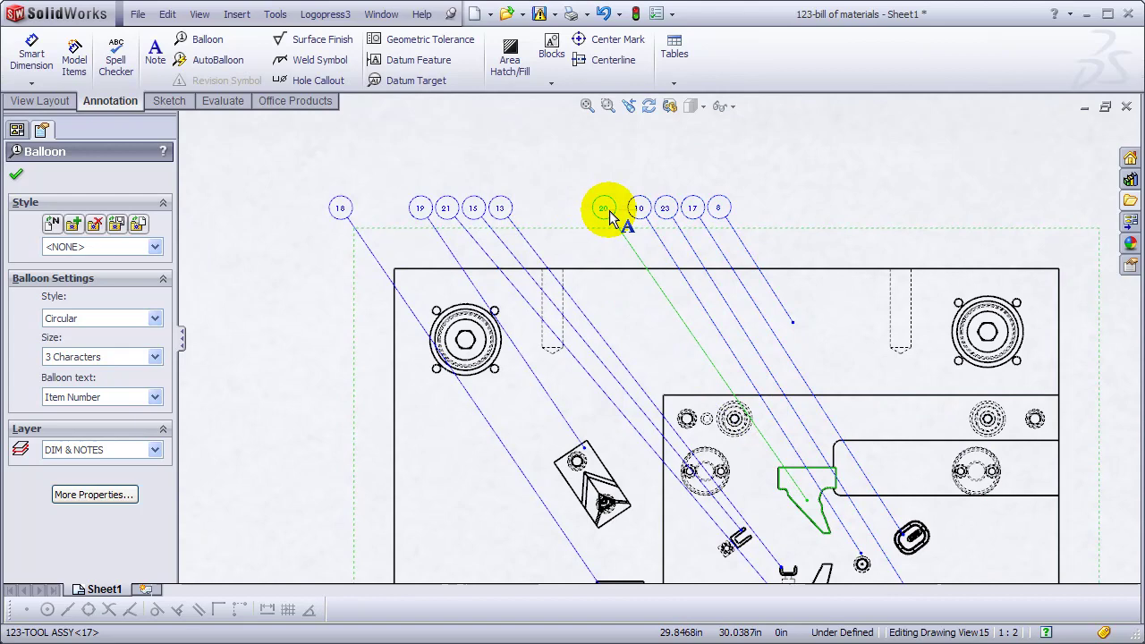
{"action": "left_click", "coordinate": [611, 219]}
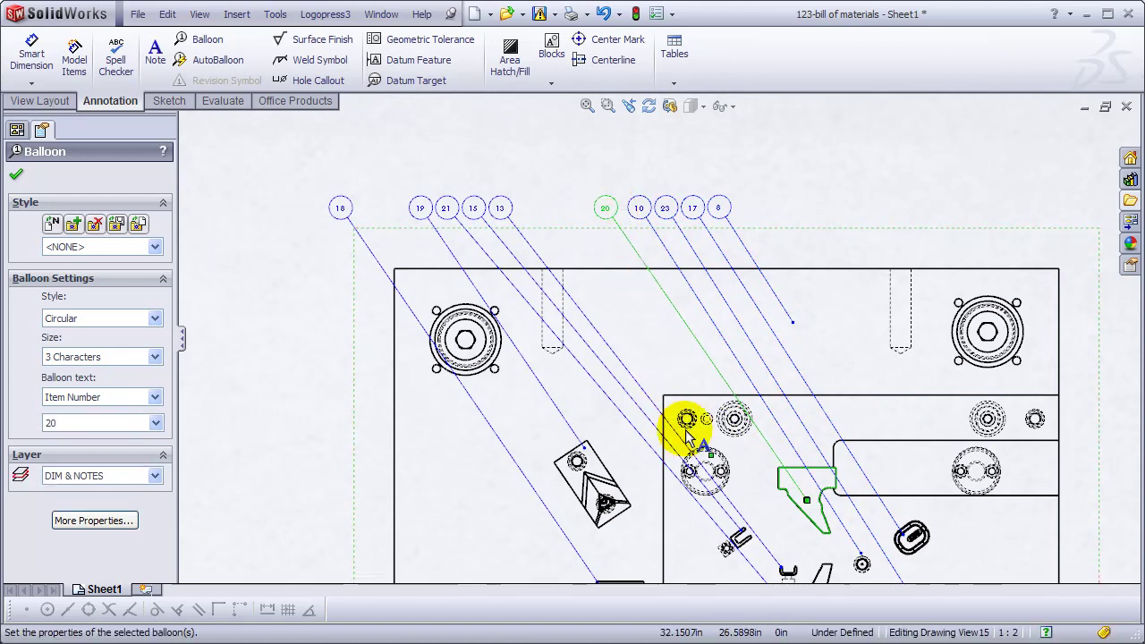
Create a broken-out section inside a closed spline spanning the two large hidden round components, cut to the depth of the upper one's circular edge.
{"action": "scroll", "coordinate": [708, 432], "scroll_direction": "down", "scroll_amount": 5}
{"action": "scroll", "coordinate": [713, 421], "scroll_direction": "down", "scroll_amount": 1}
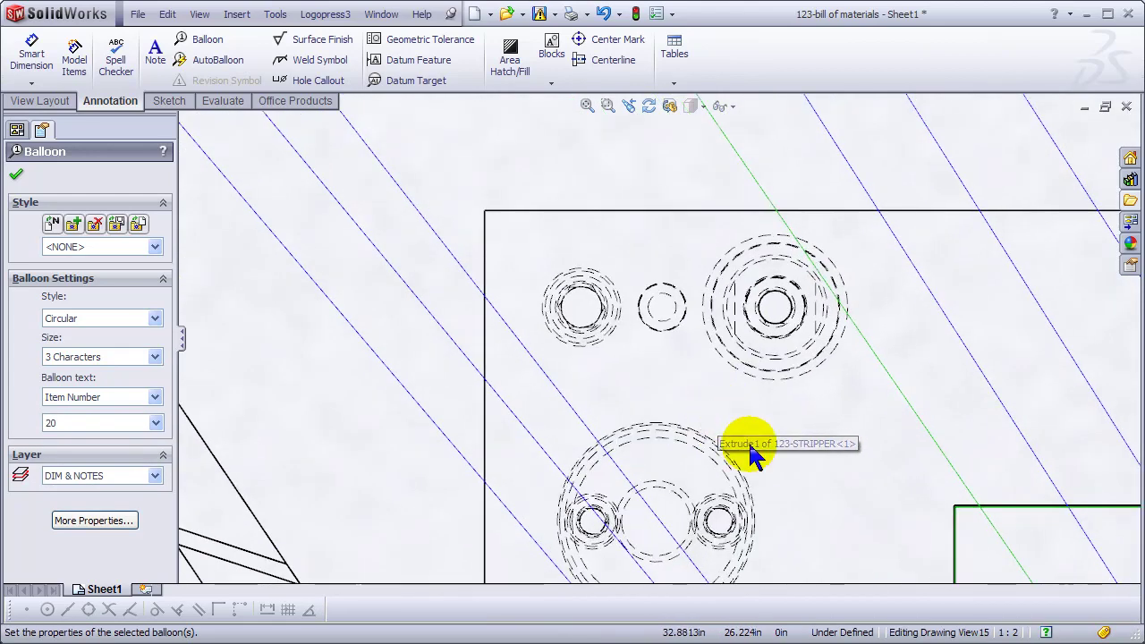
{"action": "scroll", "coordinate": [748, 454], "scroll_direction": "down", "scroll_amount": 2}
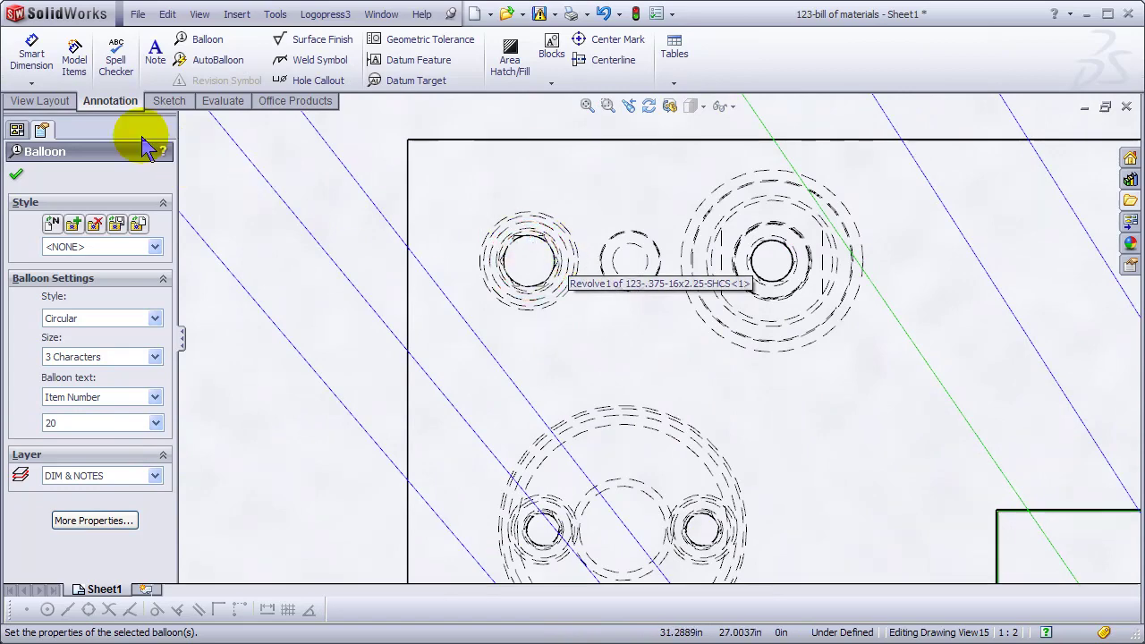
{"action": "left_click", "coordinate": [63, 100]}
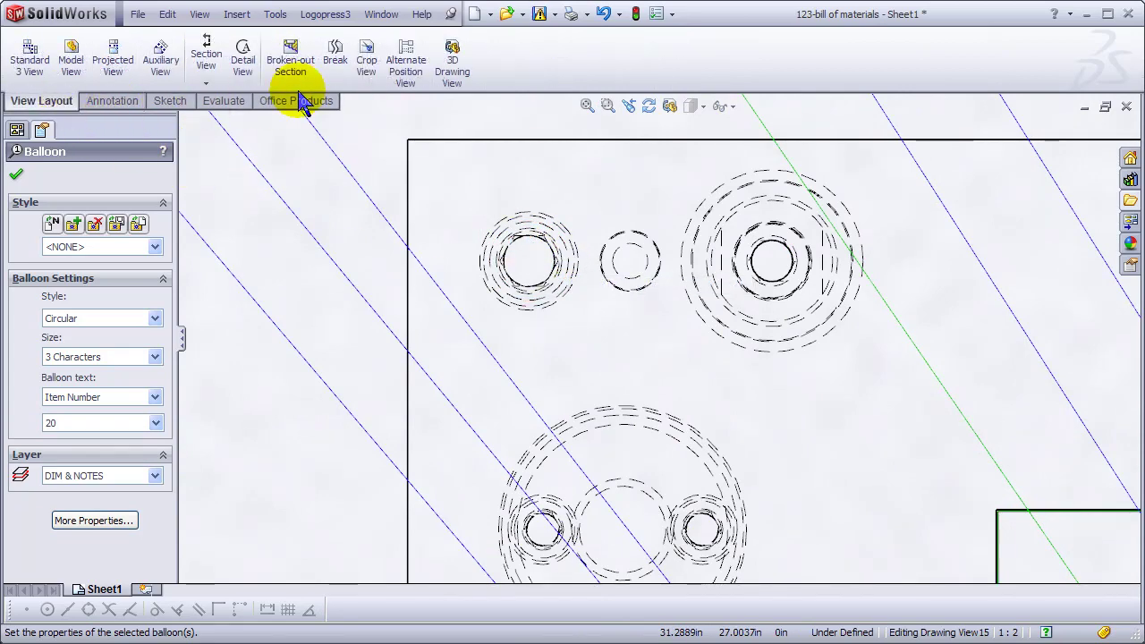
{"action": "left_click", "coordinate": [295, 56]}
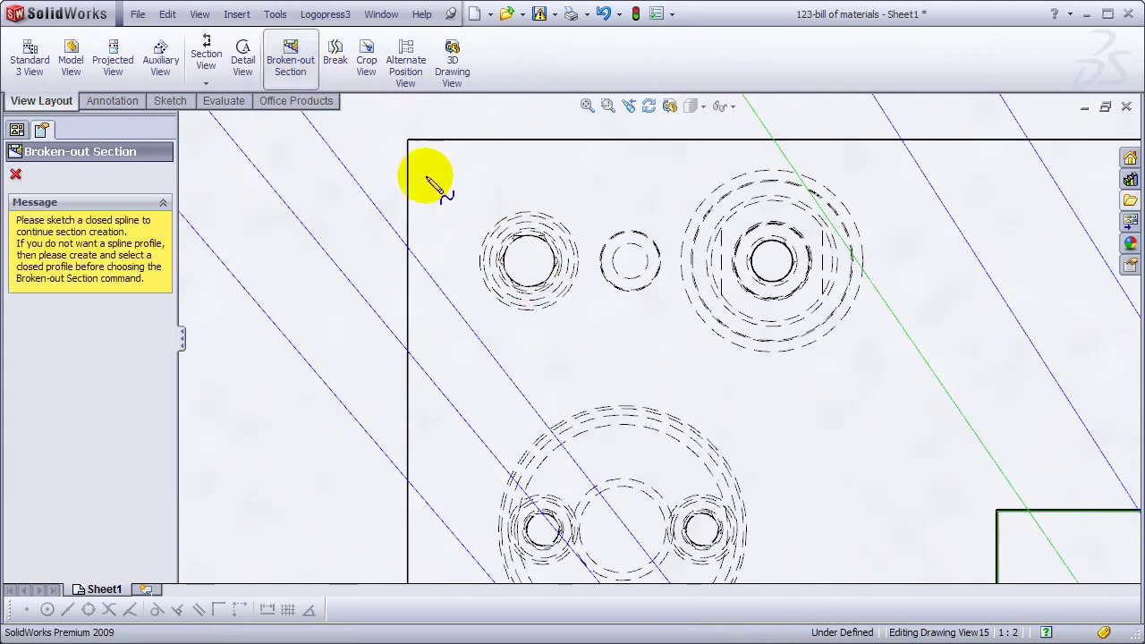
{"action": "left_click", "coordinate": [662, 326]}
{"action": "left_click", "coordinate": [598, 434]}
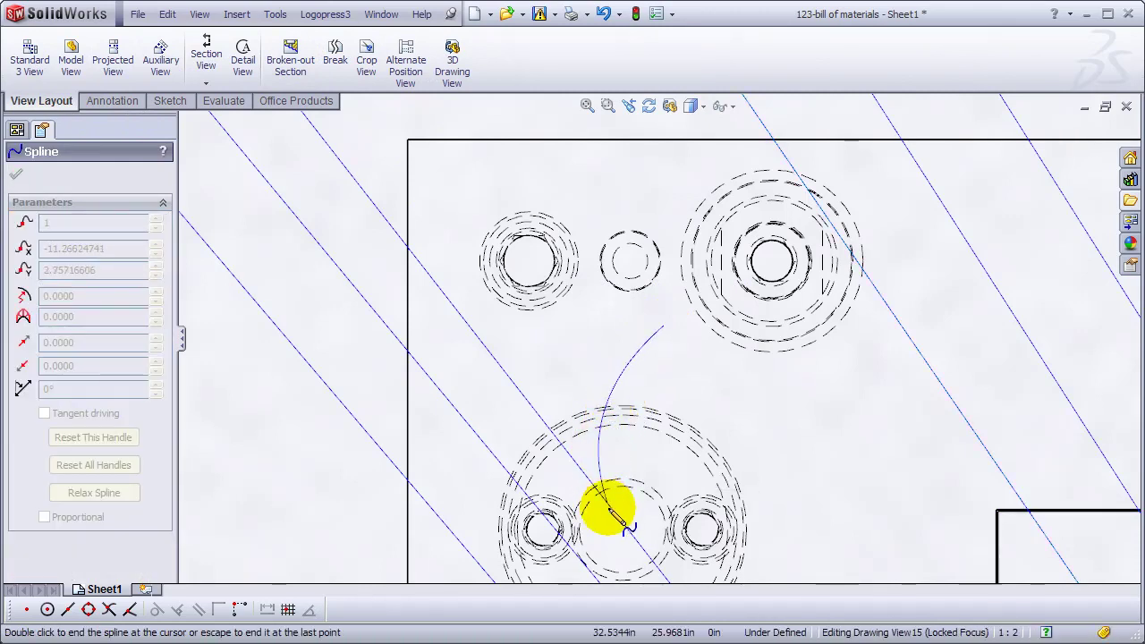
{"action": "left_click", "coordinate": [626, 528]}
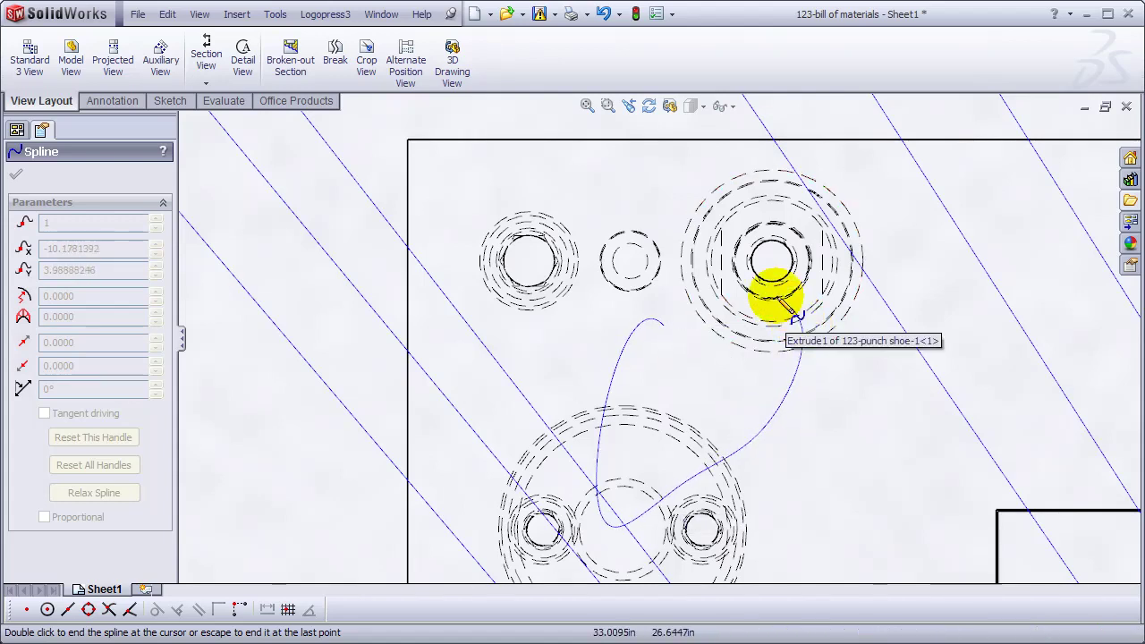
{"action": "left_click", "coordinate": [664, 326]}
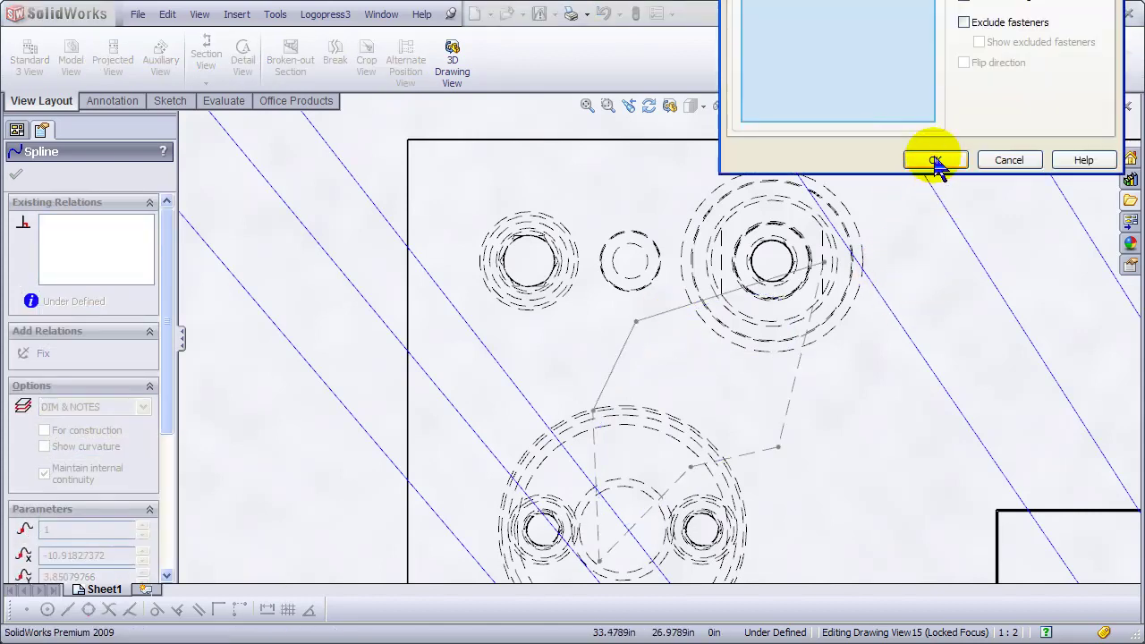
{"action": "left_click", "coordinate": [935, 161]}
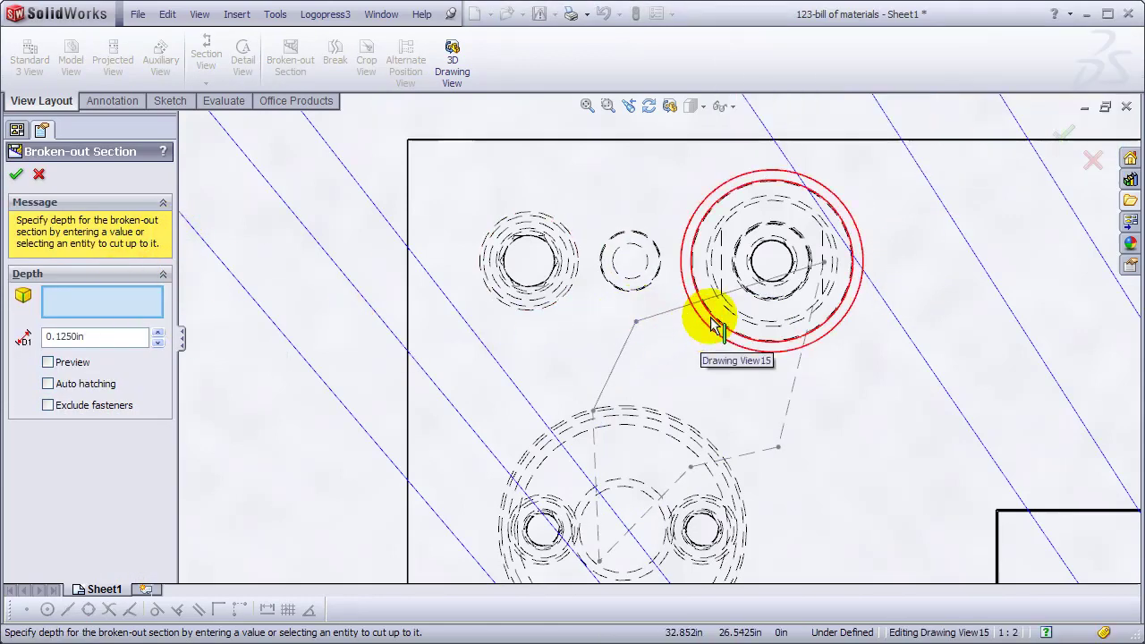
{"action": "left_click", "coordinate": [732, 313]}
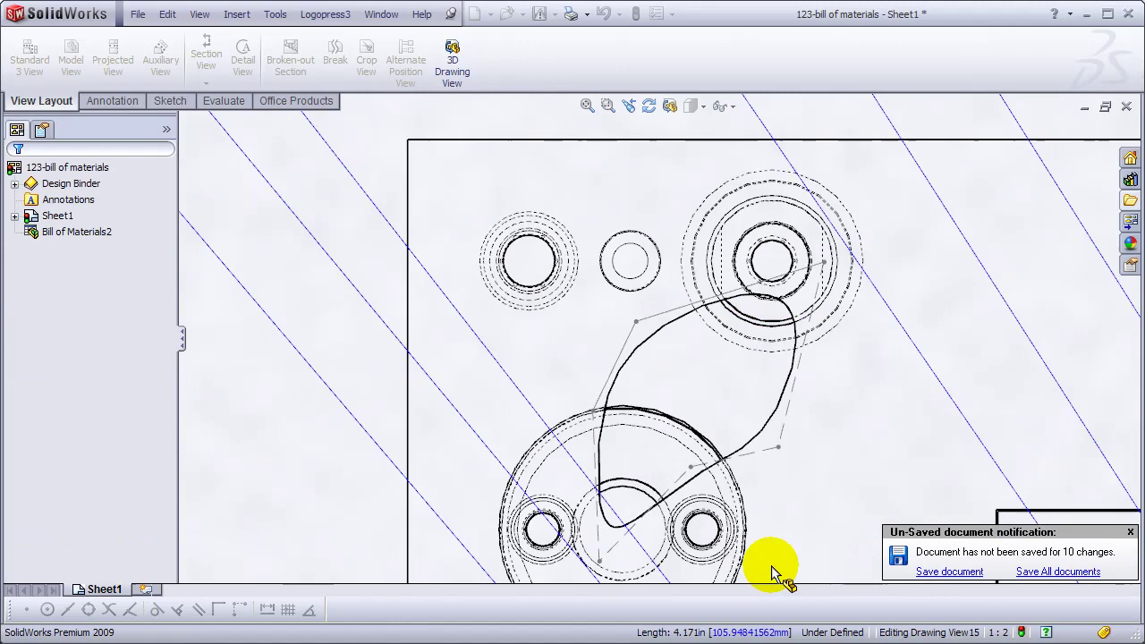
Balloon the LAMINA INCH PRLF100250 component exposed in the broken-out section, placing the balloon in the row left of balloon 20.
{"action": "middle_click_drag", "start_coordinate": [868, 399], "coordinate": [911, 438]}
{"action": "scroll", "coordinate": [857, 441], "scroll_direction": "up", "scroll_amount": 5}
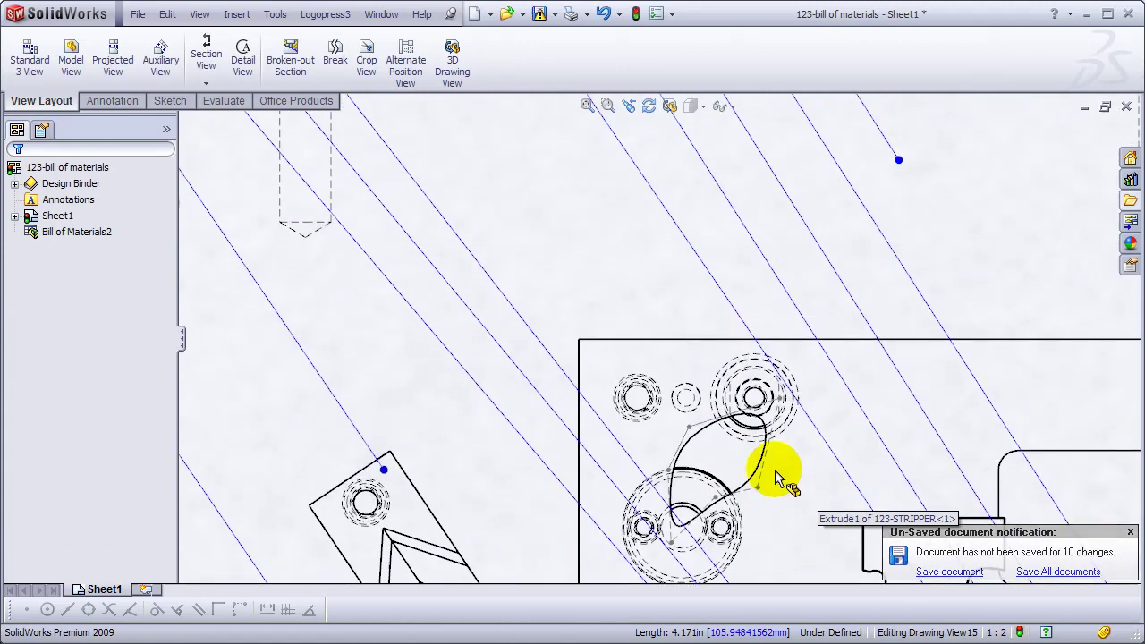
{"action": "left_click", "coordinate": [114, 102]}
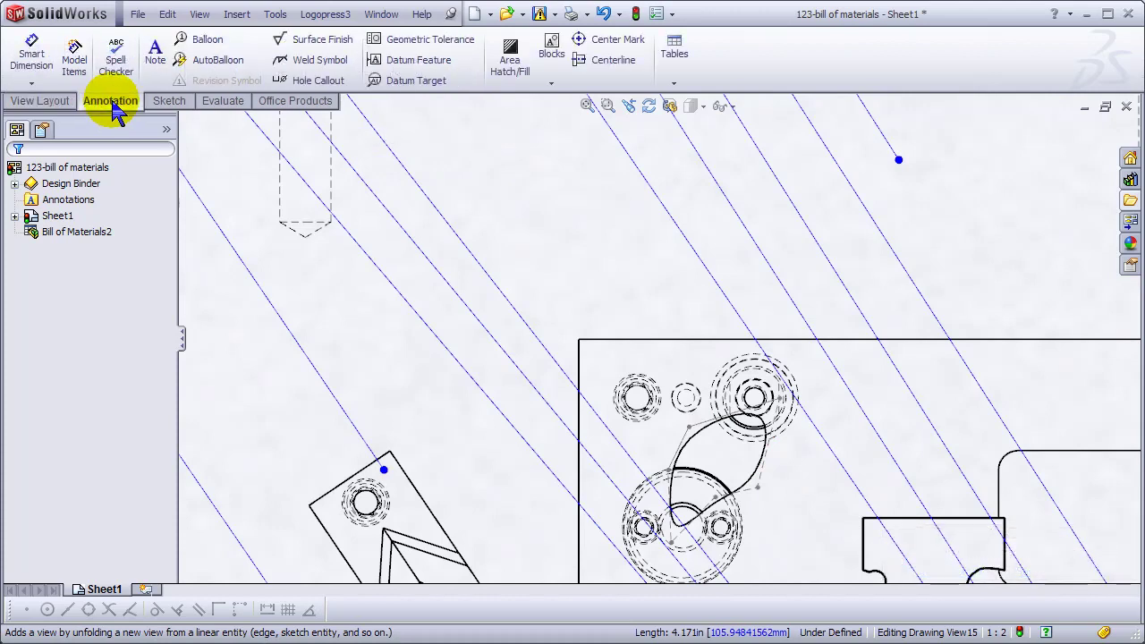
{"action": "left_click", "coordinate": [214, 39]}
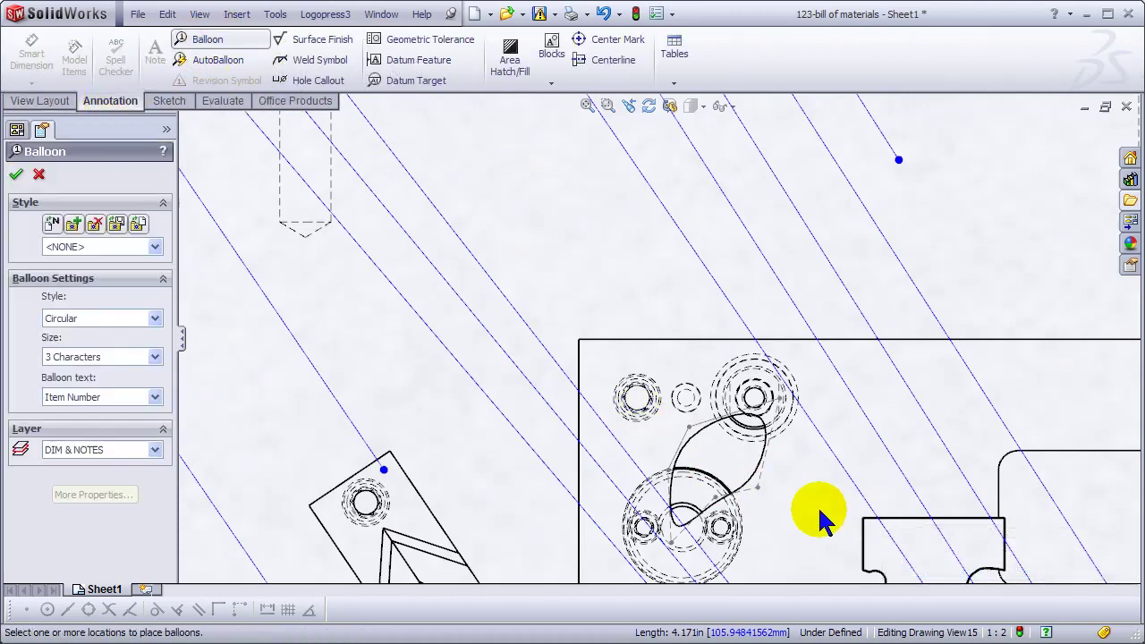
{"action": "left_click", "coordinate": [744, 421]}
{"action": "scroll", "coordinate": [864, 214], "scroll_direction": "up", "scroll_amount": 5}
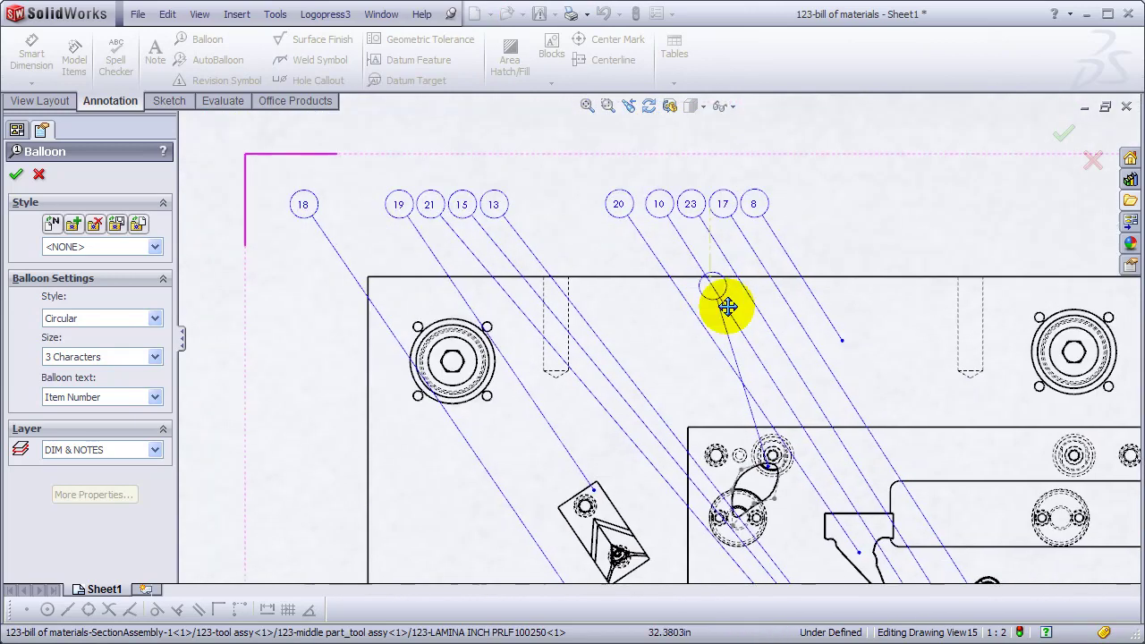
{"action": "left_click", "coordinate": [622, 255]}
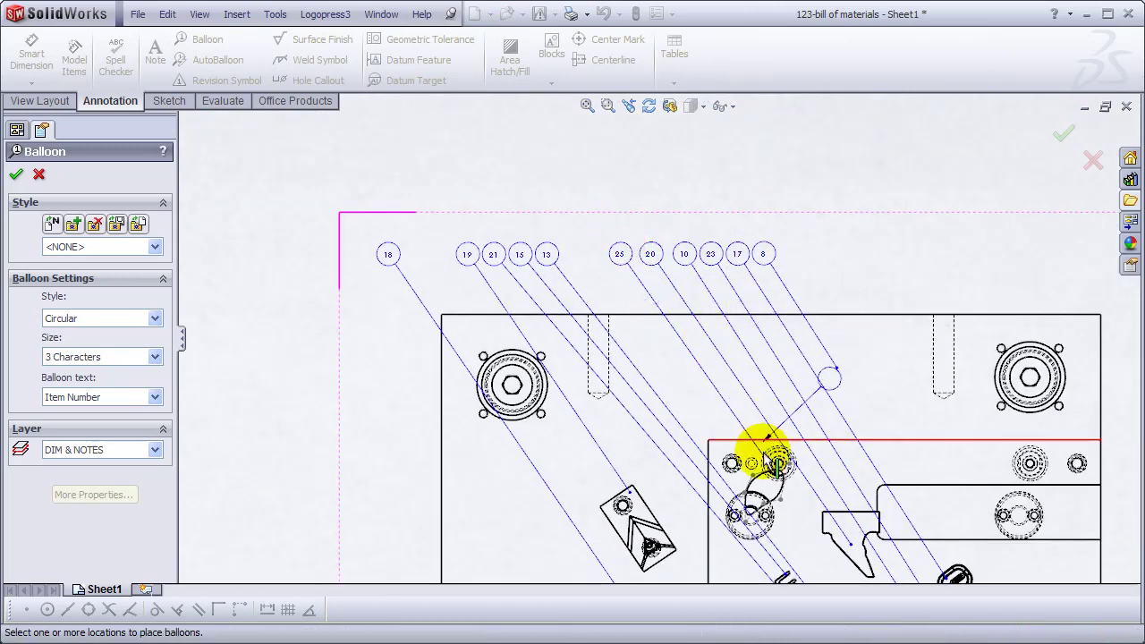
Balloon the exposed DADCO INCH LJ.300.019 cylinder, placing the balloon in the row between balloons 13 and 25.
{"action": "scroll", "coordinate": [756, 447], "scroll_direction": "down", "scroll_amount": 5}
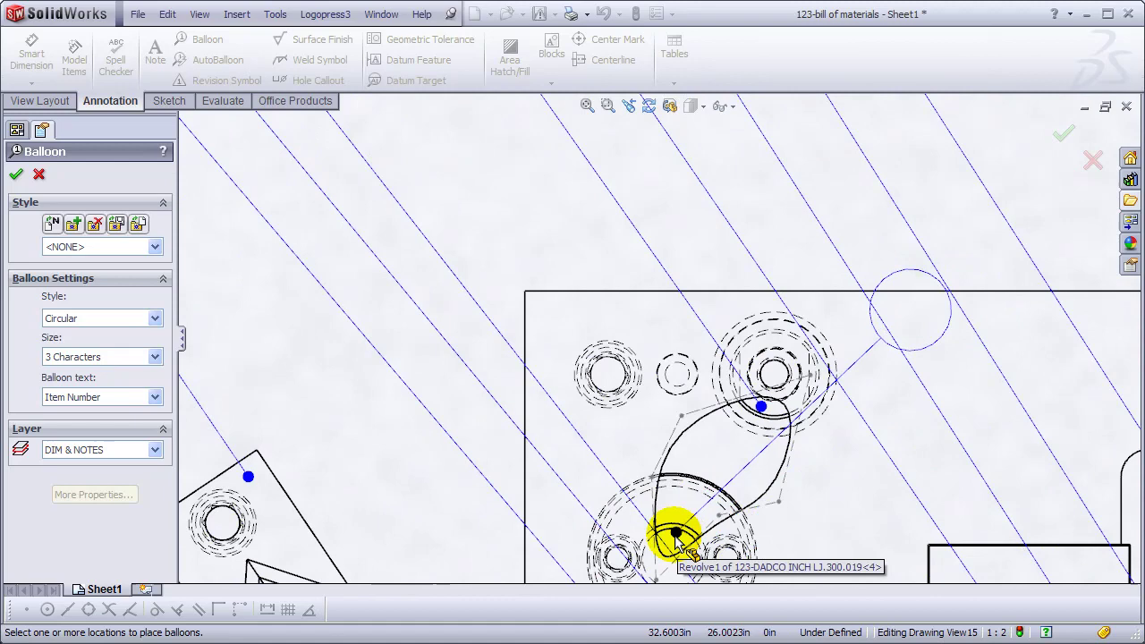
{"action": "left_click", "coordinate": [678, 537]}
{"action": "scroll", "coordinate": [644, 174], "scroll_direction": "up", "scroll_amount": 3}
{"action": "scroll", "coordinate": [516, 176], "scroll_direction": "up", "scroll_amount": 3}
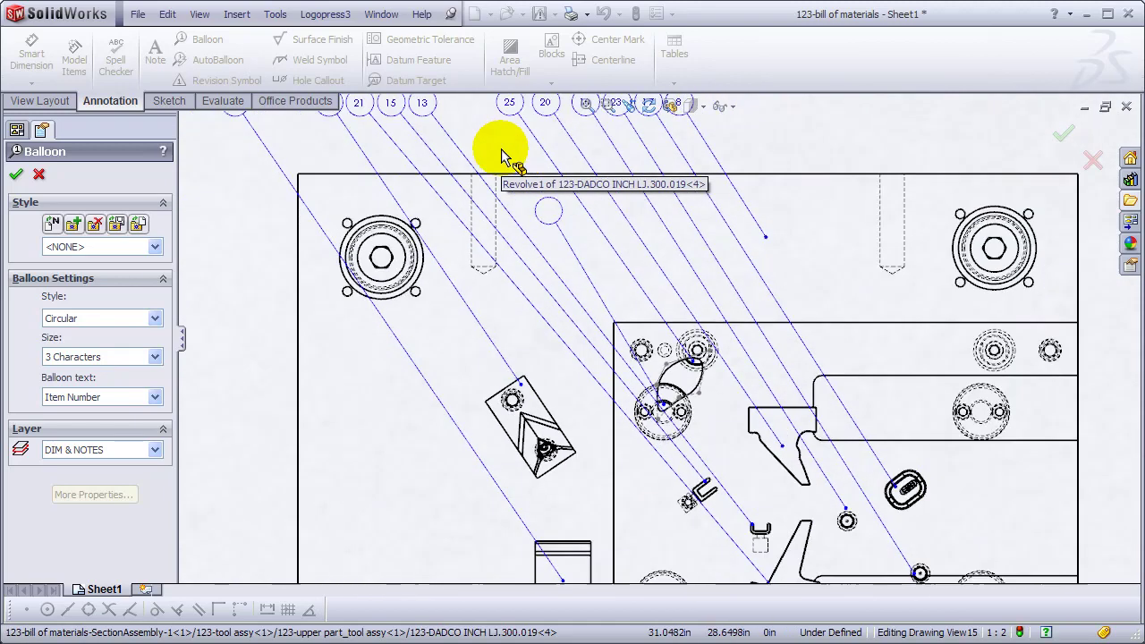
{"action": "scroll", "coordinate": [501, 149], "scroll_direction": "down", "scroll_amount": 2}
{"action": "left_click", "coordinate": [510, 161]}
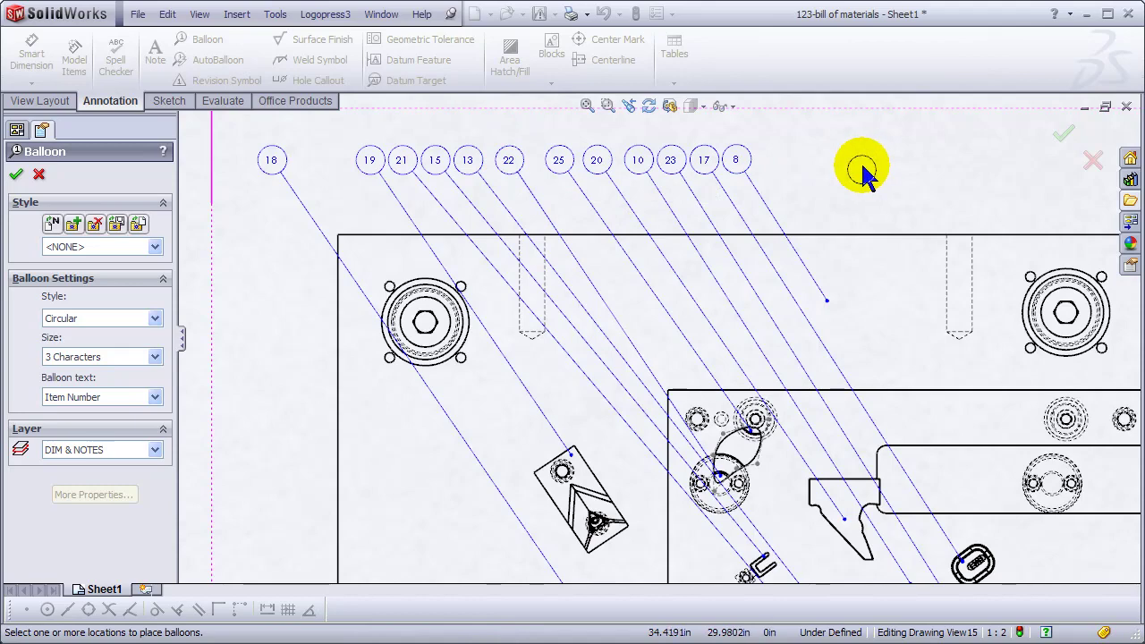
{"action": "key", "text": "Escape"}
Space the whole row of balloons from 18 to 8 evenly across.
{"action": "left_click_drag", "start_coordinate": [808, 138], "coordinate": [238, 178]}
{"action": "right_click", "coordinate": [510, 166]}
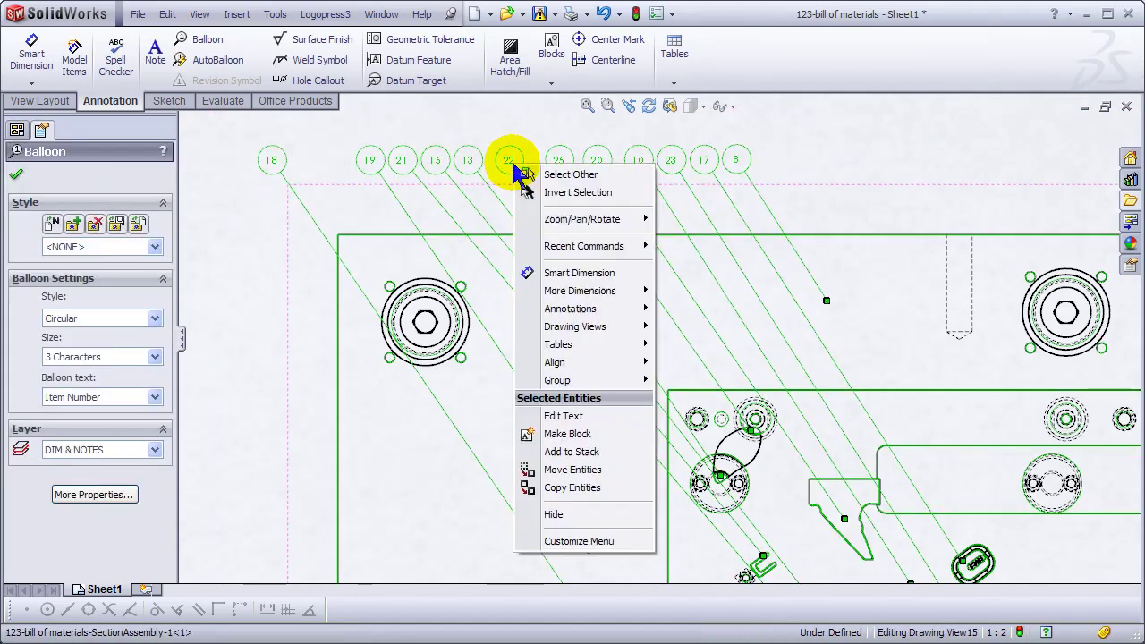
{"action": "mouse_move", "coordinate": [578, 361]}
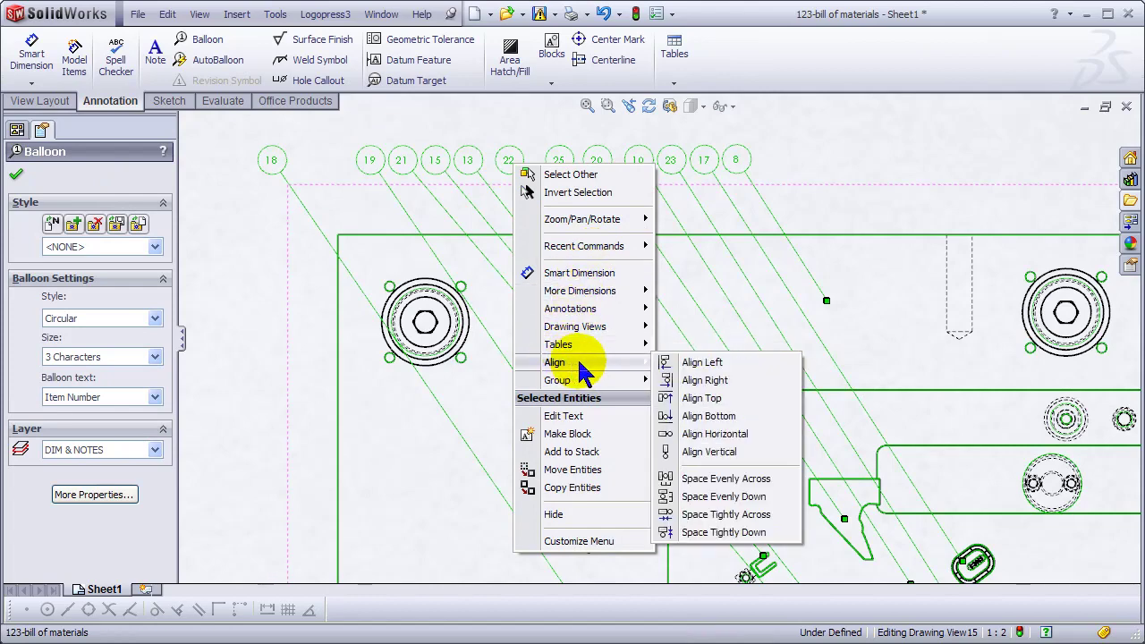
{"action": "left_click", "coordinate": [752, 478]}
Align the whole row of balloons from 18 to 8 horizontally.
{"action": "left_click_drag", "start_coordinate": [806, 139], "coordinate": [228, 196]}
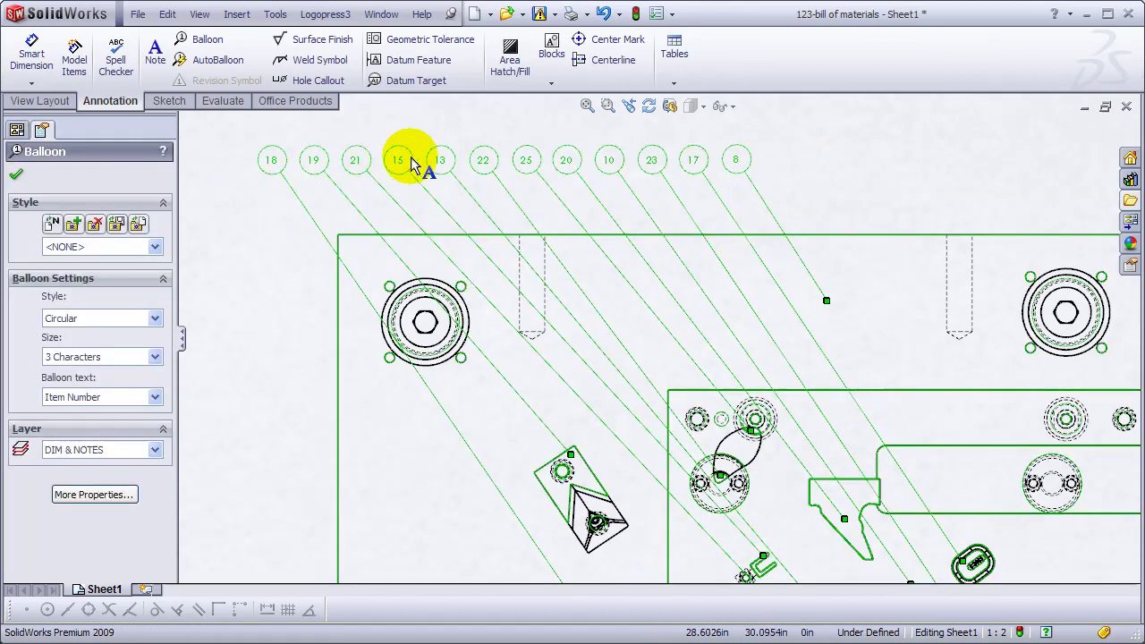
{"action": "right_click", "coordinate": [407, 166]}
{"action": "mouse_move", "coordinate": [470, 360]}
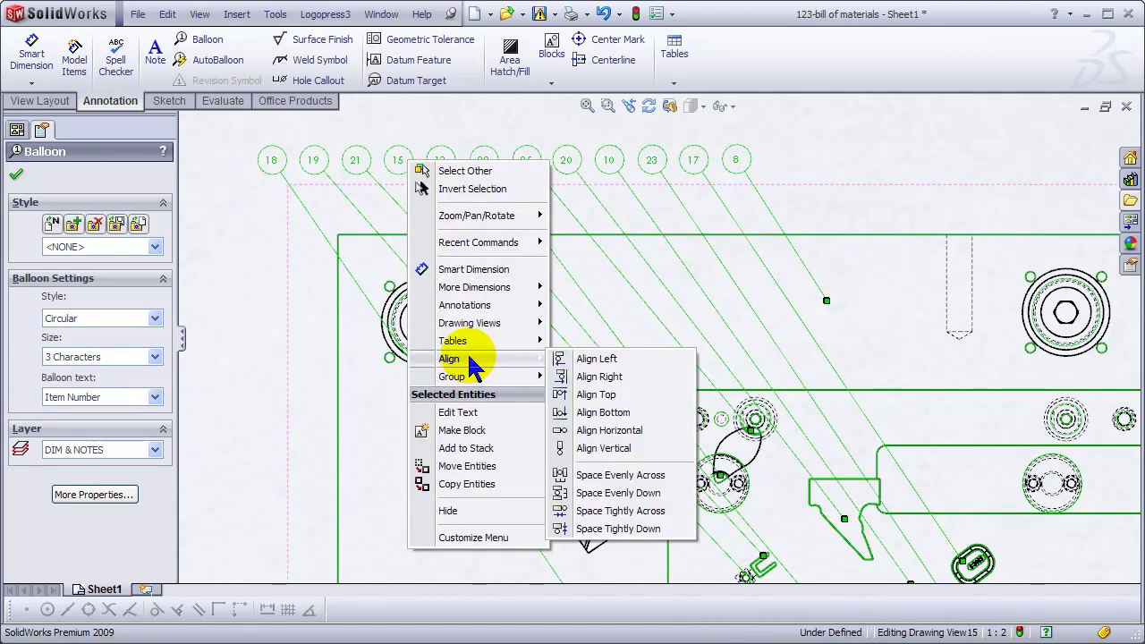
{"action": "left_click", "coordinate": [609, 431]}
Space the isometric view's row of balloons, from 6 to 1, evenly across.
{"action": "scroll", "coordinate": [812, 371], "scroll_direction": "up", "scroll_amount": 5}
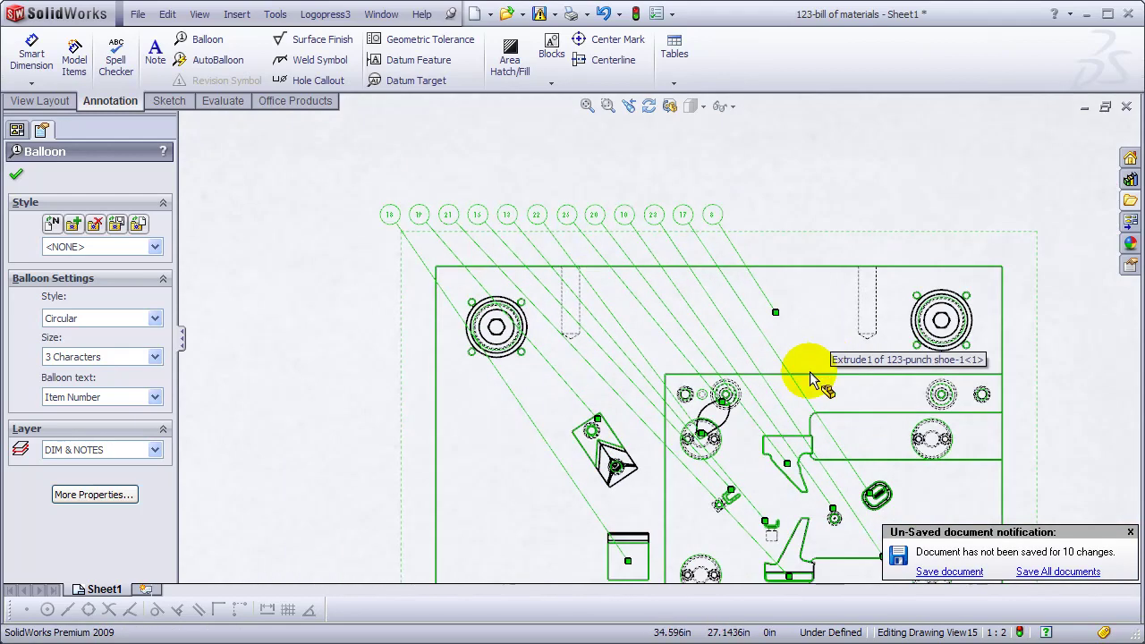
{"action": "middle_click_drag", "start_coordinate": [810, 356], "coordinate": [844, 146]}
{"action": "scroll", "coordinate": [631, 384], "scroll_direction": "down", "scroll_amount": 3}
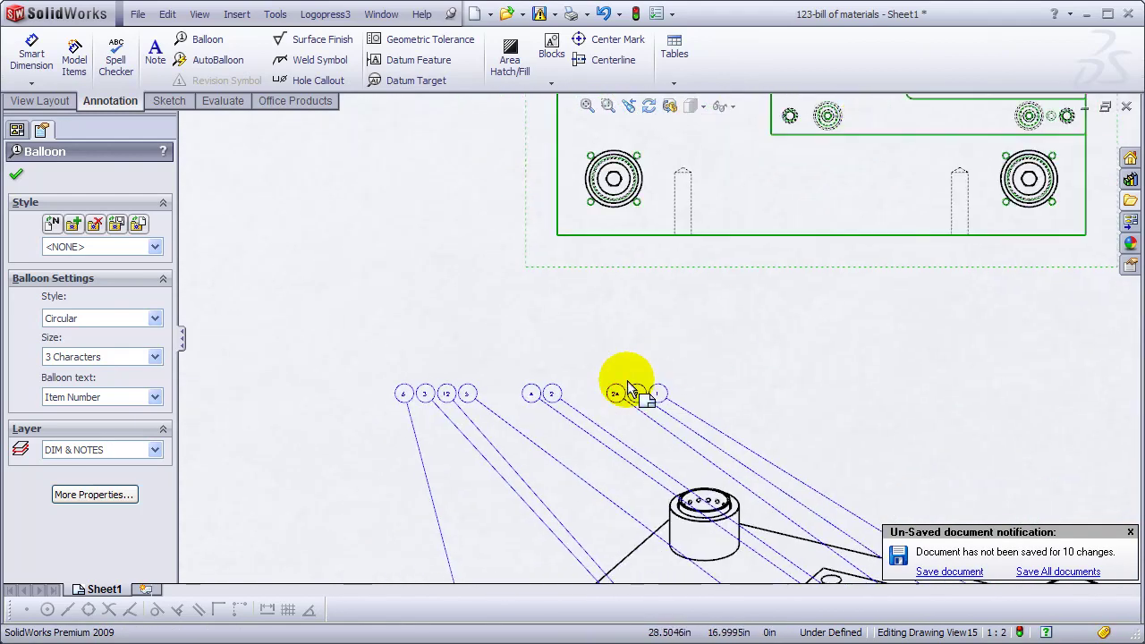
{"action": "middle_click_drag", "start_coordinate": [645, 410], "coordinate": [742, 373]}
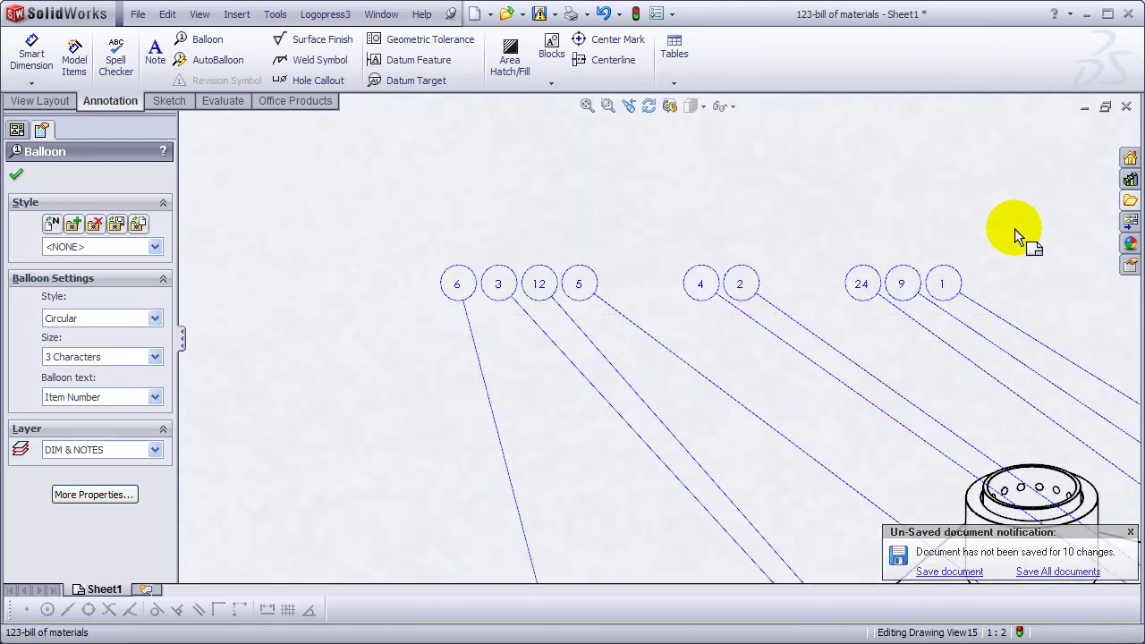
{"action": "key", "text": "Escape"}
{"action": "mouse_move", "coordinate": [1014, 228]}
{"action": "left_mouse_down"}
{"action": "mouse_move", "coordinate": [433, 355]}
{"action": "mouse_move", "coordinate": [376, 350]}
{"action": "left_mouse_up"}
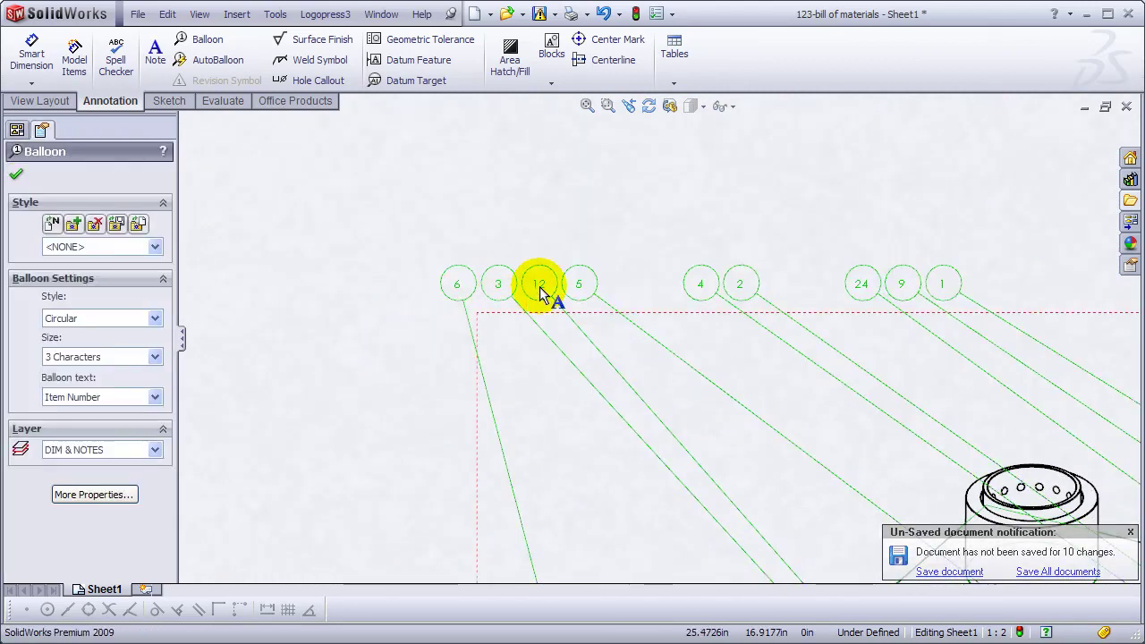
{"action": "right_click", "coordinate": [579, 290]}
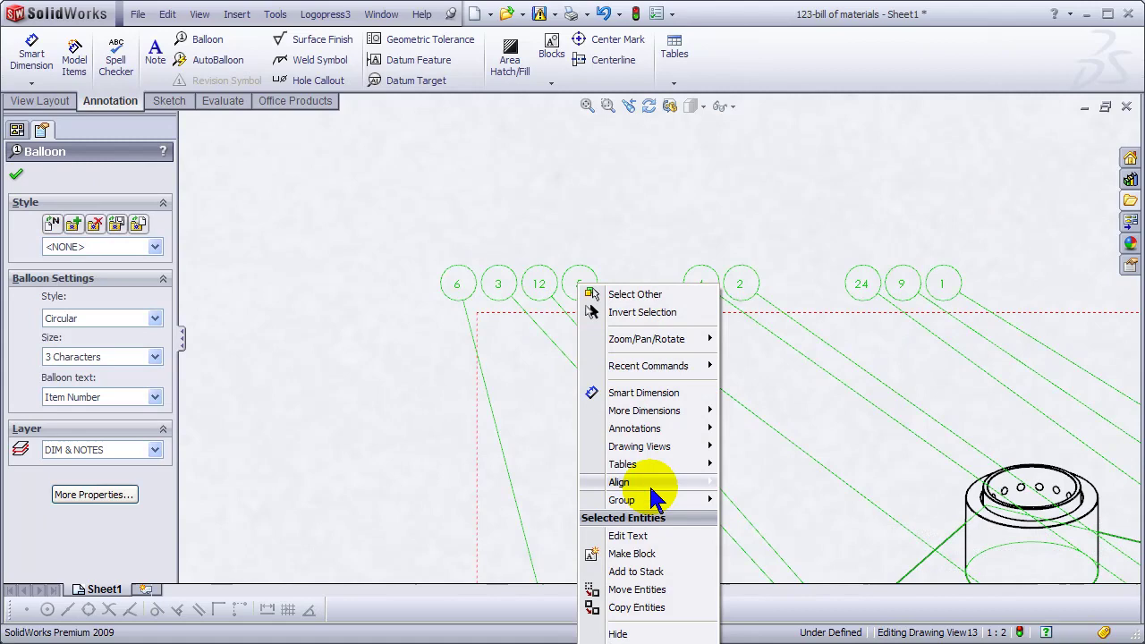
{"action": "mouse_move", "coordinate": [653, 486]}
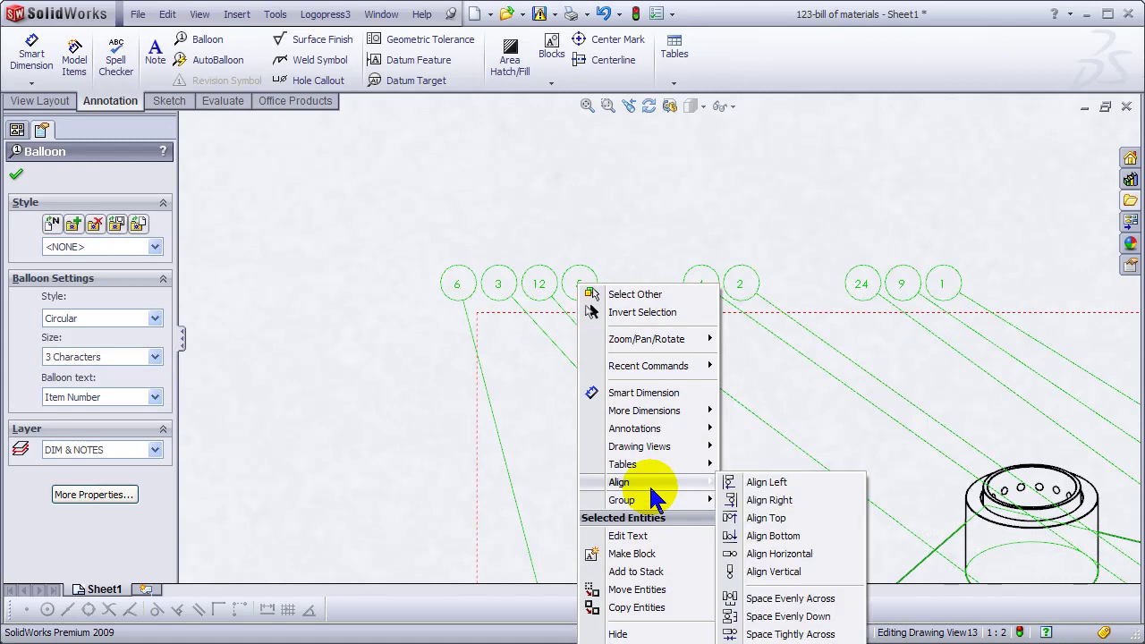
{"action": "left_click", "coordinate": [799, 598]}
{"action": "left_click", "coordinate": [803, 240]}
{"action": "scroll", "coordinate": [891, 325], "scroll_direction": "up", "scroll_amount": 3}
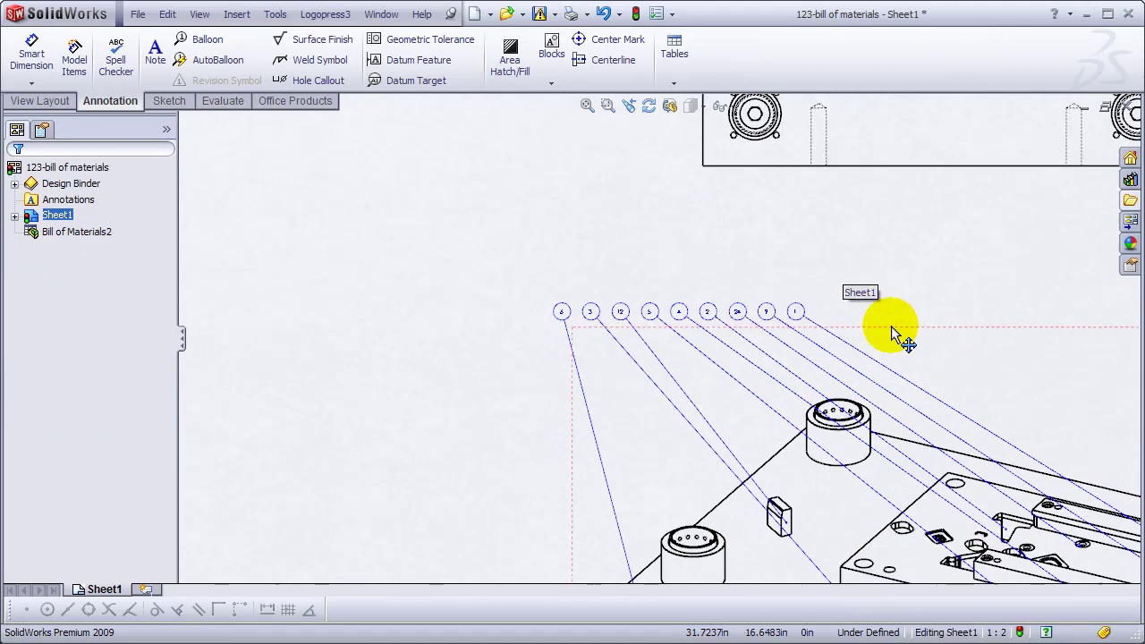
Open the drawing's existing Logopress3 bill of materials table for editing.
{"action": "scroll", "coordinate": [900, 409], "scroll_direction": "up", "scroll_amount": 5}
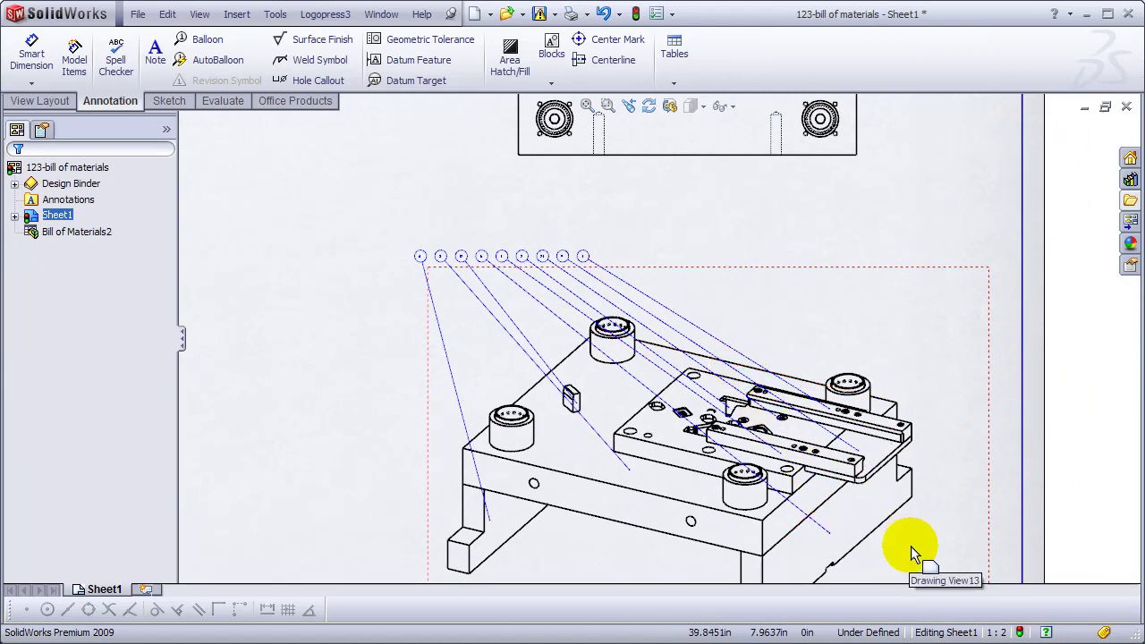
{"action": "mouse_move", "coordinate": [779, 499]}
{"action": "middle_mouse_down", "text": "ctrl"}
{"action": "mouse_move", "coordinate": [843, 472]}
{"action": "mouse_move", "coordinate": [1020, 599]}
{"action": "middle_mouse_up", "text": "ctrl"}
{"action": "mouse_move", "coordinate": [549, 256]}
{"action": "middle_mouse_down", "text": "ctrl"}
{"action": "mouse_move", "coordinate": [861, 559]}
{"action": "mouse_move", "coordinate": [620, 350]}
{"action": "mouse_move", "coordinate": [632, 317]}
{"action": "middle_mouse_up", "text": "ctrl"}
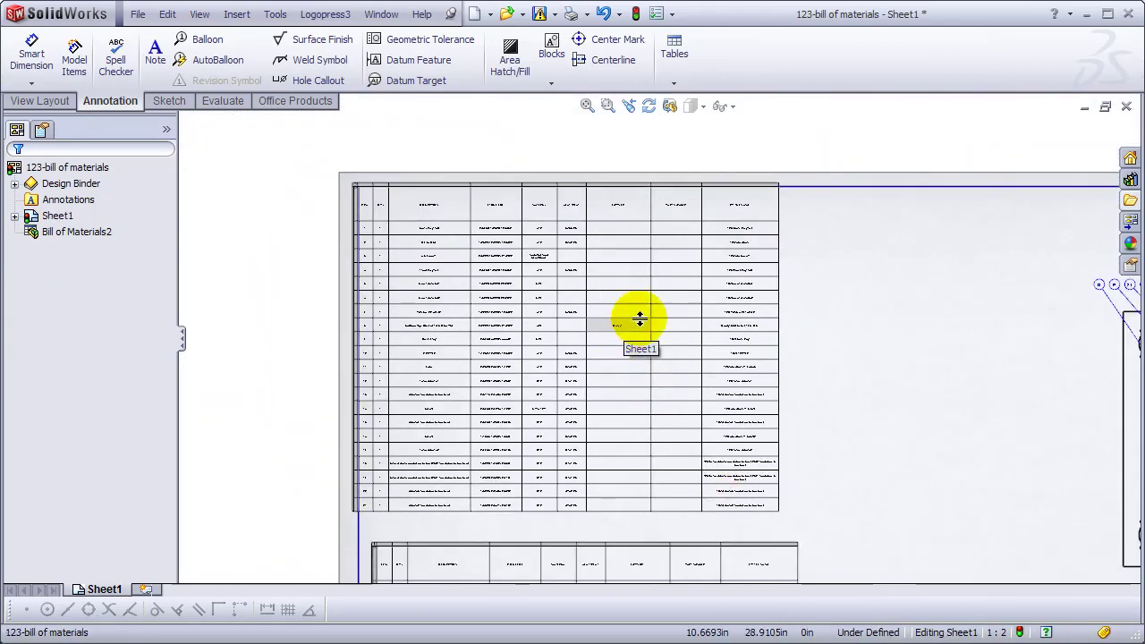
{"action": "left_click", "coordinate": [325, 14]}
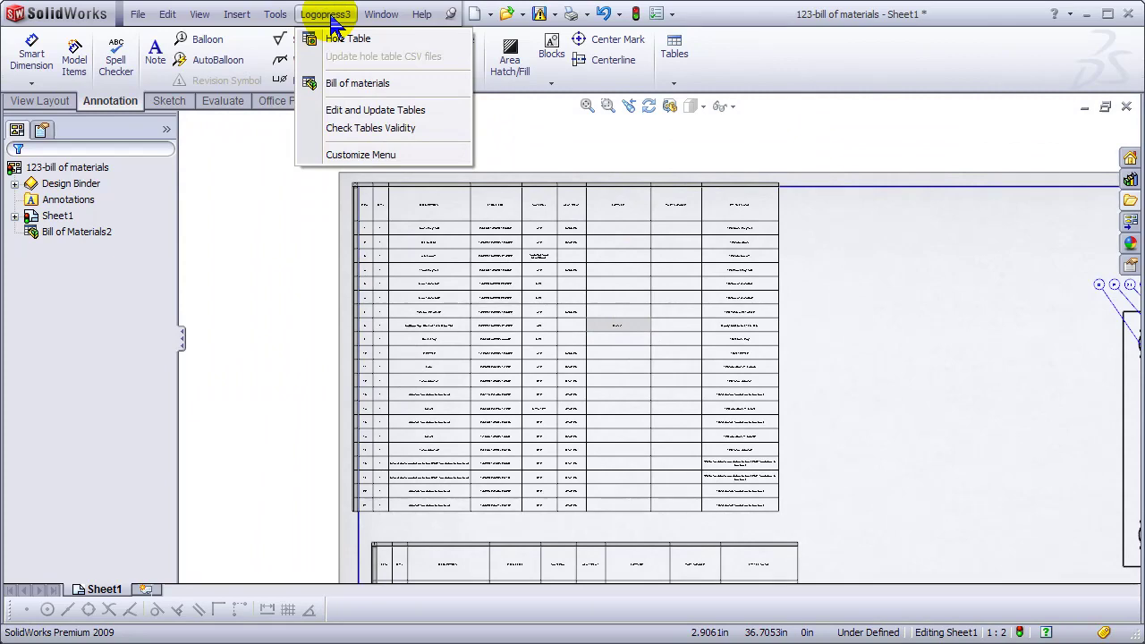
{"action": "left_click", "coordinate": [350, 112]}
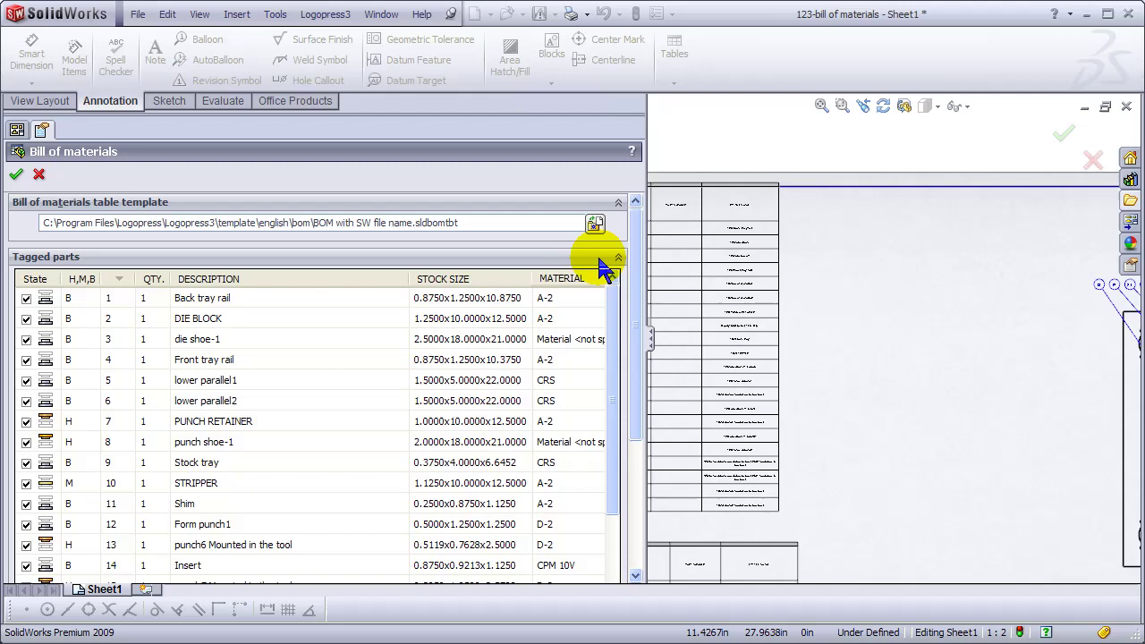
Renumber the tagged parts globally by balloon positioning order, starting at 100 with a horizontal sweep from bottom to top, and update the table.
{"action": "left_click_drag", "start_coordinate": [638, 301], "coordinate": [572, 519]}
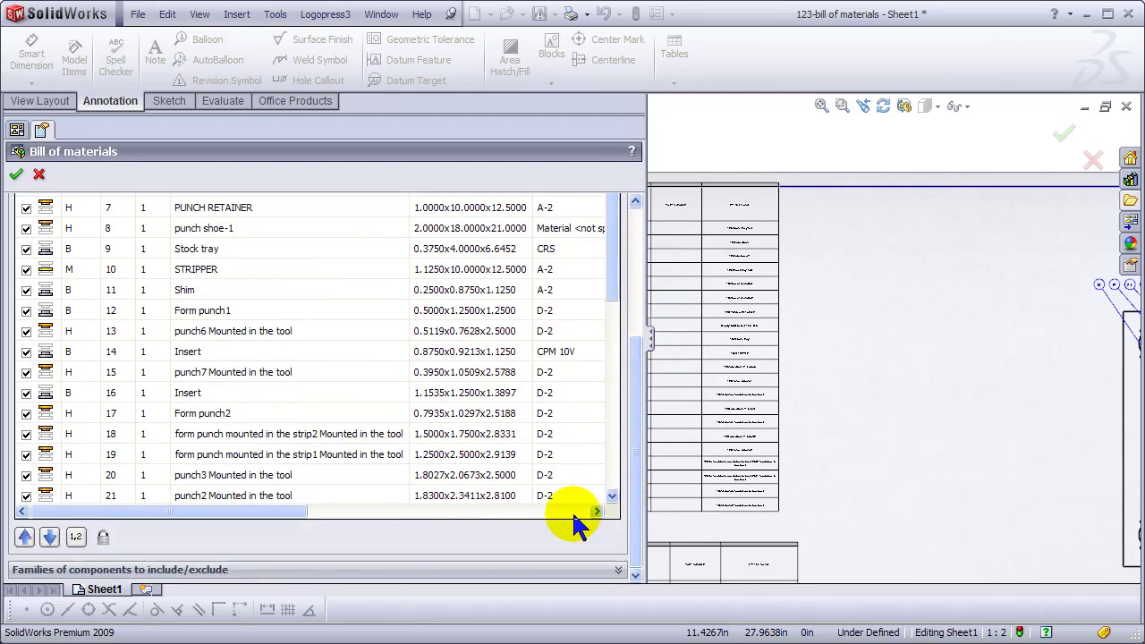
{"action": "left_click", "coordinate": [75, 539]}
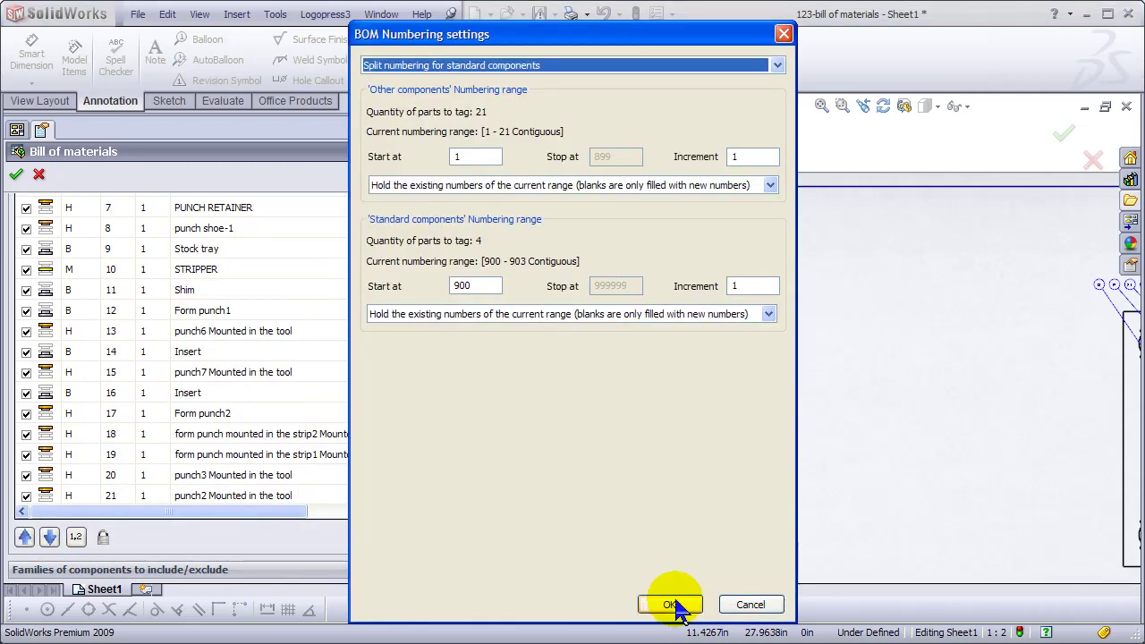
{"action": "left_click", "coordinate": [777, 65]}
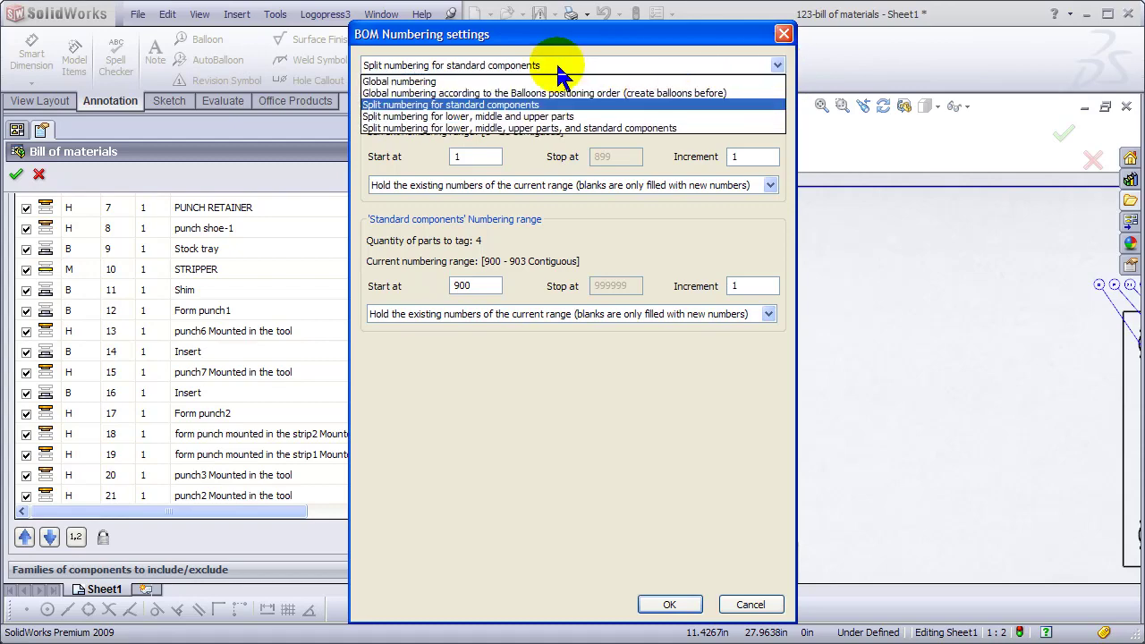
{"action": "left_click", "coordinate": [658, 93]}
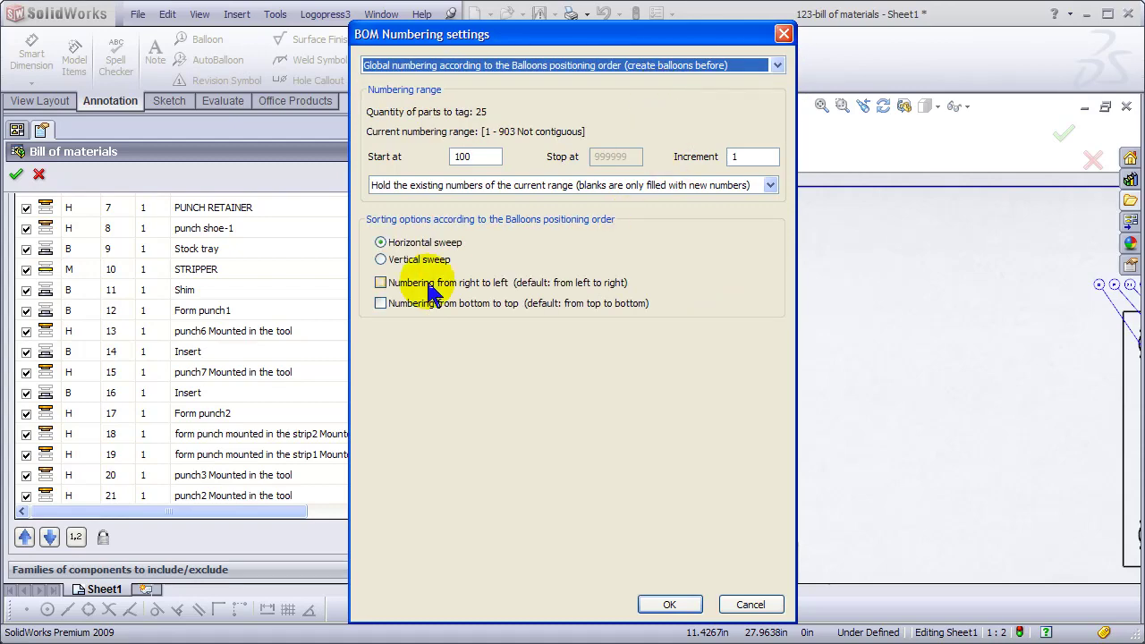
{"action": "left_click", "coordinate": [382, 299]}
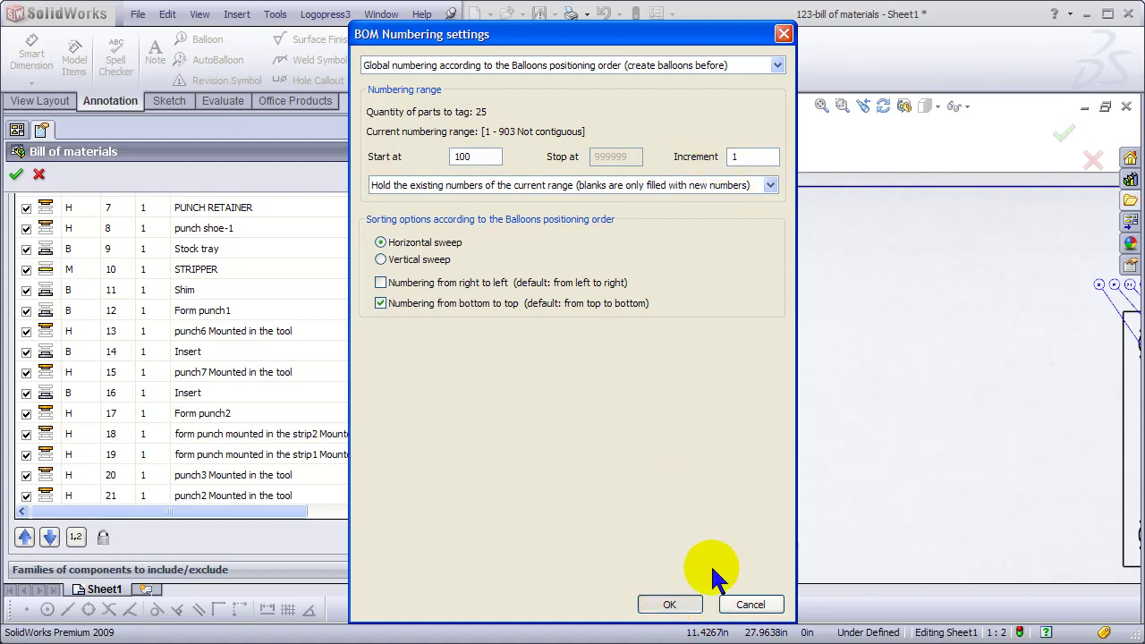
{"action": "left_click", "coordinate": [670, 605]}
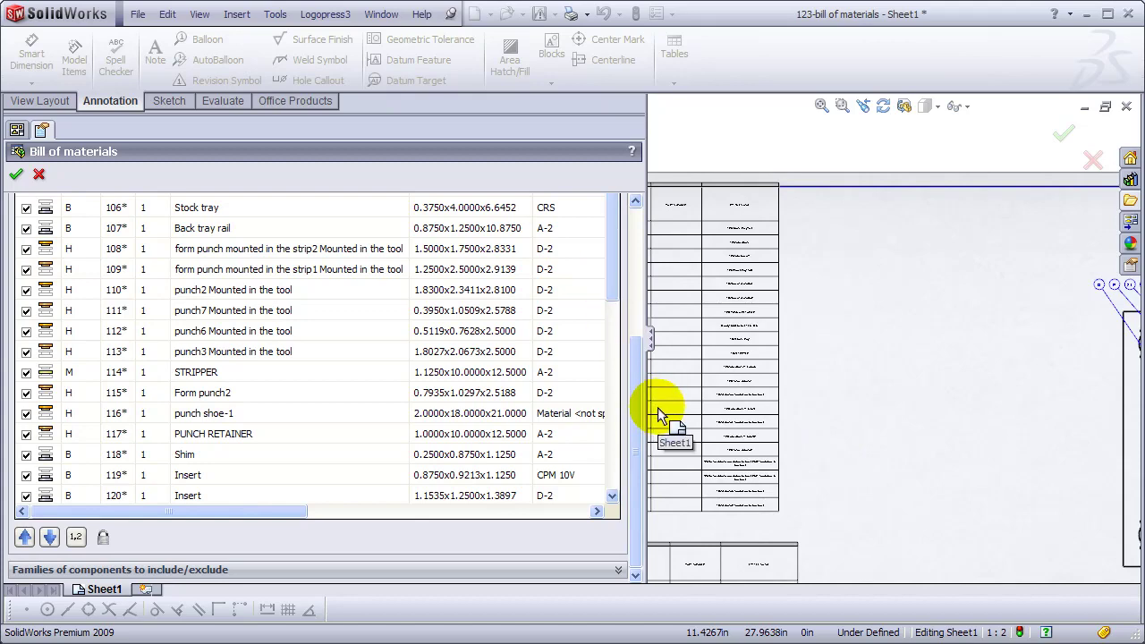
{"action": "left_click_drag", "start_coordinate": [639, 388], "coordinate": [633, 295]}
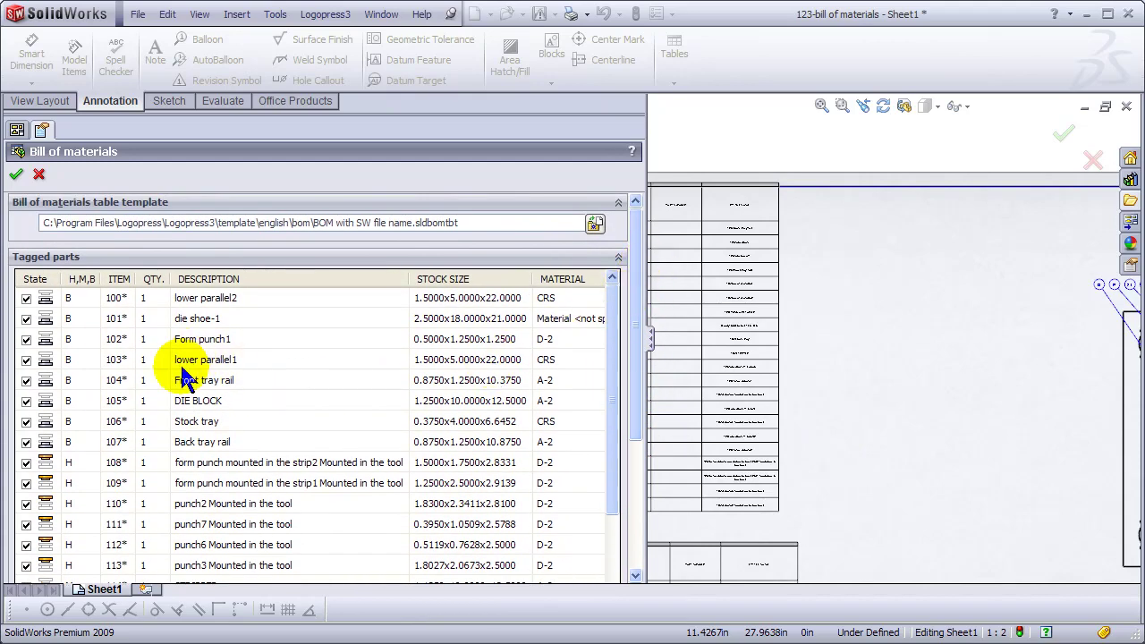
{"action": "left_click", "coordinate": [15, 174]}
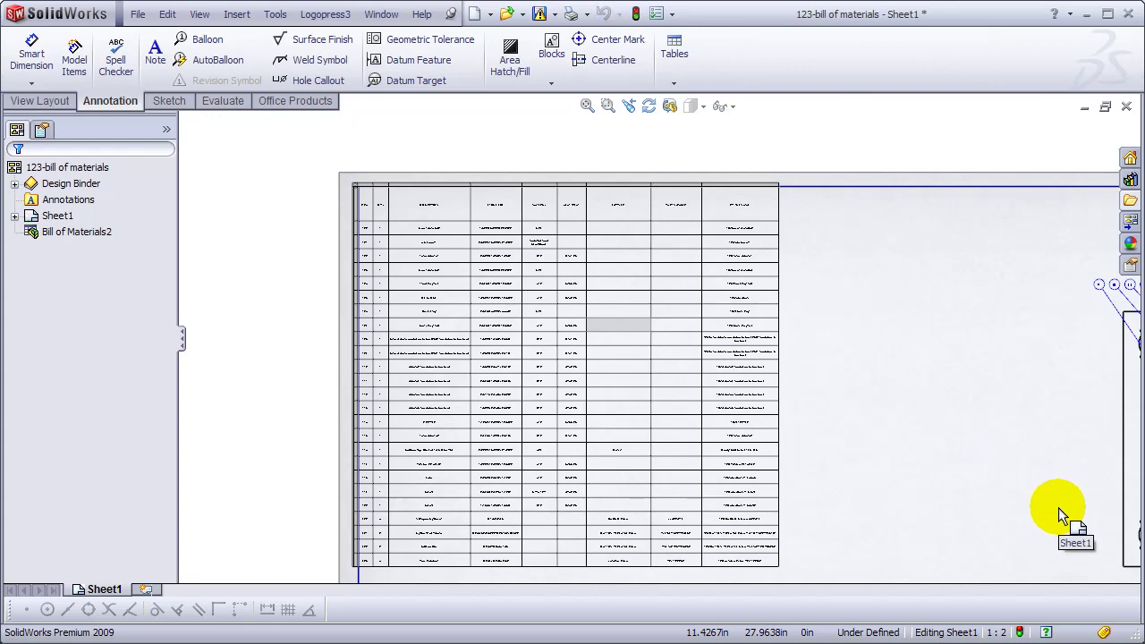
Examine the numbering order of the balloons in the isometric view's row and in the plan view's row.
{"action": "middle_click_drag", "start_coordinate": [1059, 507], "coordinate": [678, 199]}
{"action": "scroll", "coordinate": [734, 314], "scroll_direction": "down", "scroll_amount": 1}
{"action": "scroll", "coordinate": [707, 338], "scroll_direction": "up", "scroll_amount": 3}
{"action": "scroll", "coordinate": [707, 338], "scroll_direction": "up", "scroll_amount": 2}
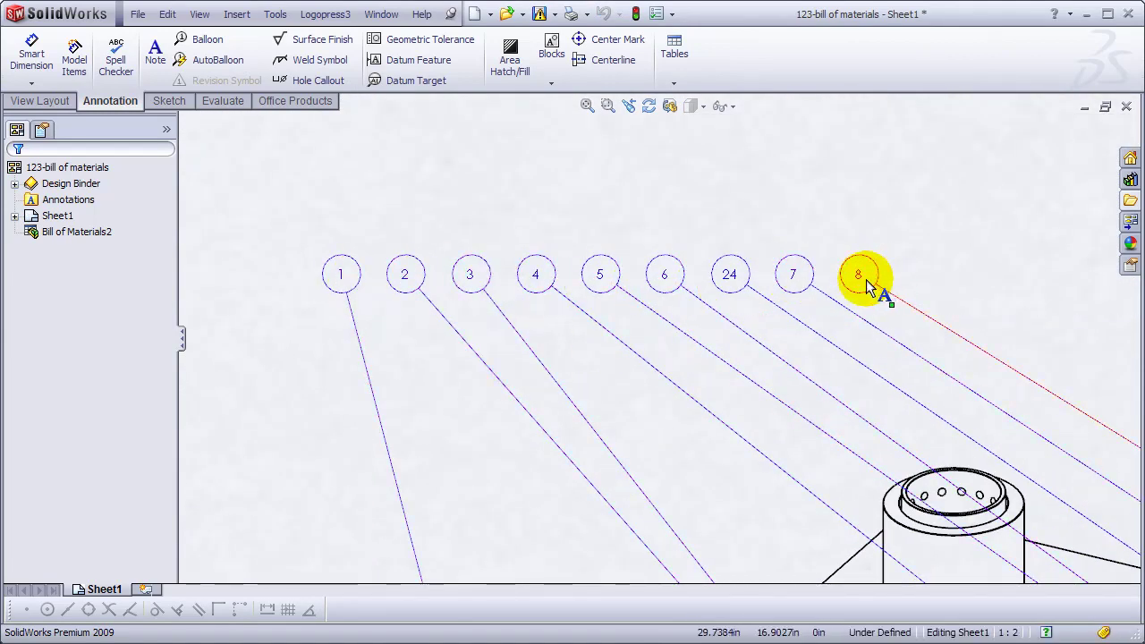
{"action": "scroll", "coordinate": [779, 224], "scroll_direction": "down", "scroll_amount": 2}
{"action": "scroll", "coordinate": [869, 583], "scroll_direction": "down", "scroll_amount": 1}
{"action": "scroll", "coordinate": [882, 447], "scroll_direction": "up", "scroll_amount": 1}
{"action": "scroll", "coordinate": [843, 305], "scroll_direction": "up", "scroll_amount": 1}
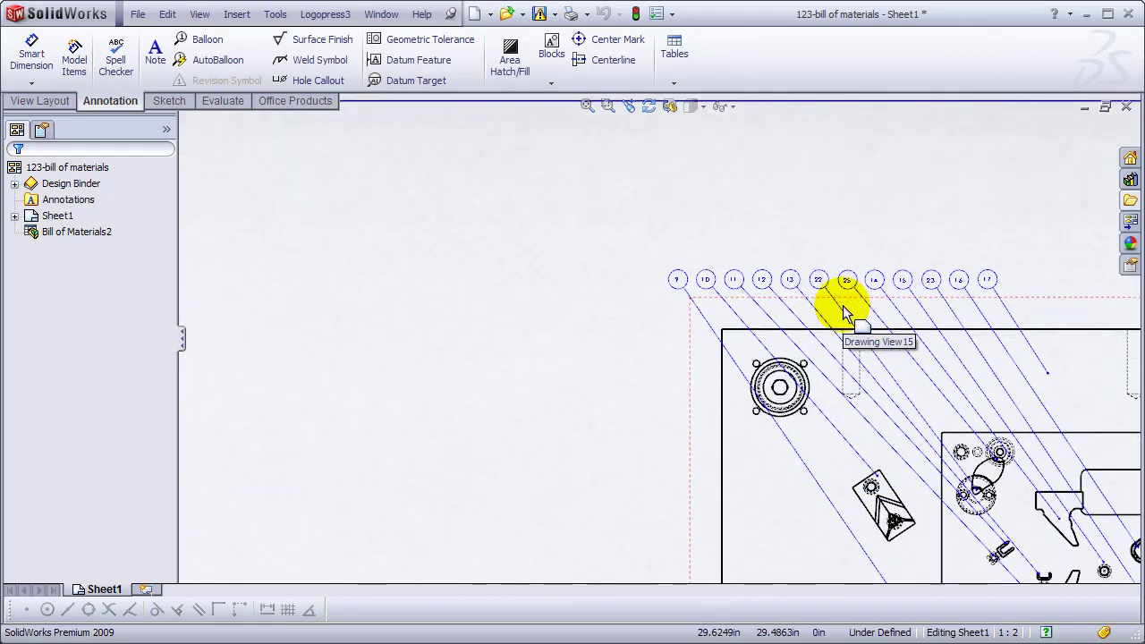
{"action": "scroll", "coordinate": [843, 305], "scroll_direction": "up", "scroll_amount": 2}
{"action": "middle_click_drag", "start_coordinate": [823, 296], "coordinate": [609, 313], "text": "ctrl"}
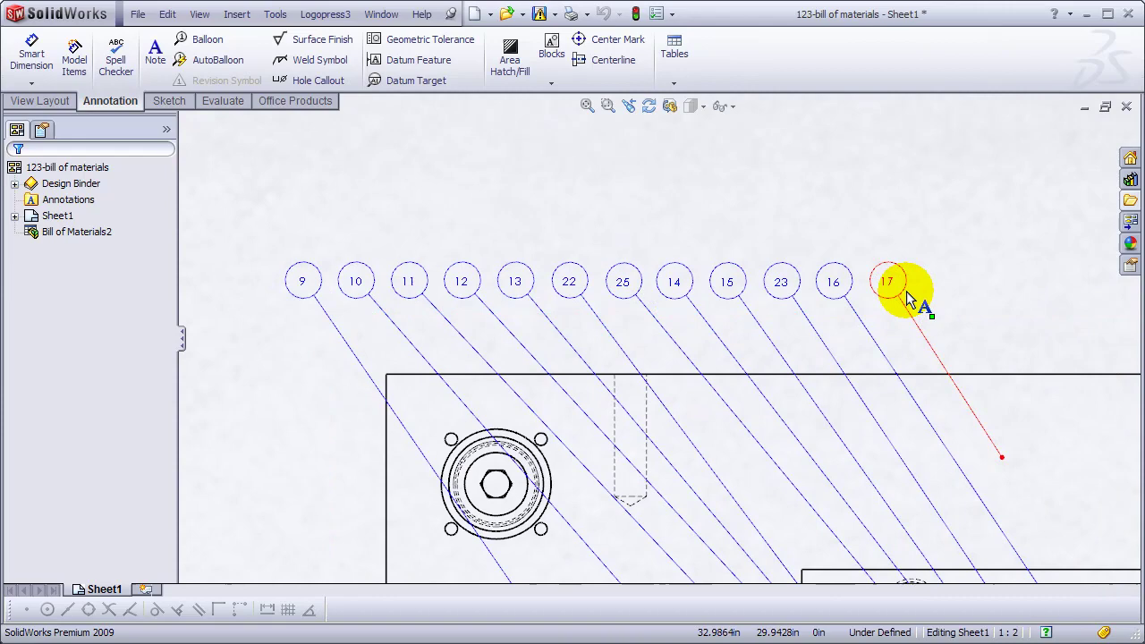
{"action": "scroll", "coordinate": [813, 380], "scroll_direction": "down", "scroll_amount": 1}
{"action": "mouse_move", "coordinate": [813, 380]}
{"action": "middle_mouse_down", "text": "ctrl"}
{"action": "mouse_move", "coordinate": [857, 318]}
{"action": "mouse_move", "coordinate": [903, 347]}
{"action": "middle_mouse_up", "text": "ctrl"}
{"action": "scroll", "coordinate": [841, 350], "scroll_direction": "down", "scroll_amount": 1}
{"action": "middle_click_drag", "start_coordinate": [1009, 473], "coordinate": [843, 370], "text": "ctrl"}
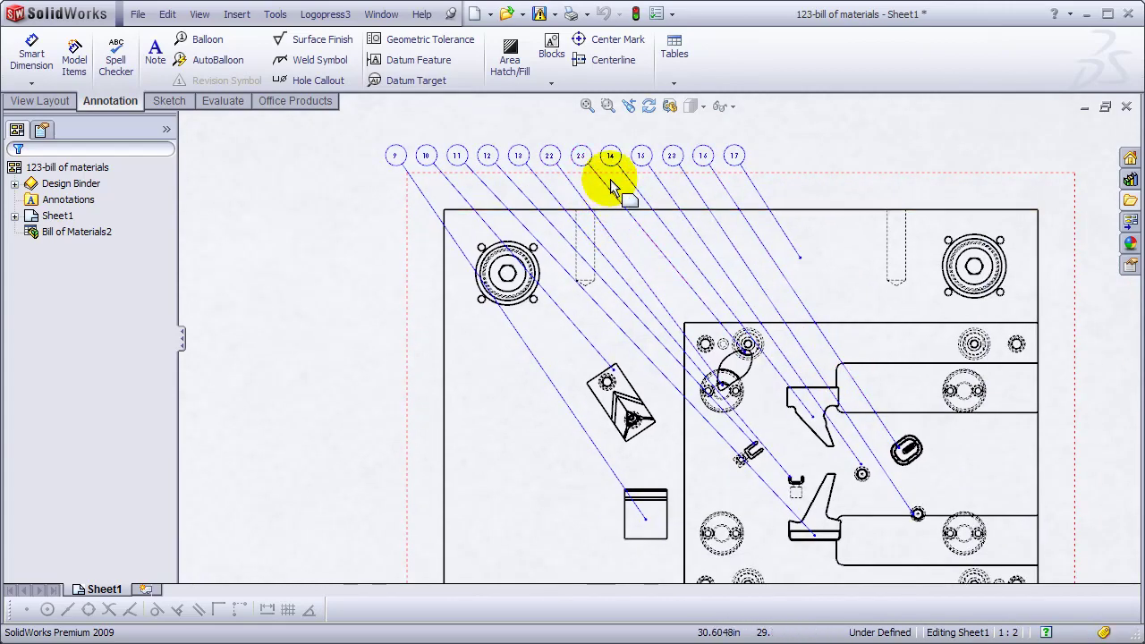
{"action": "scroll", "coordinate": [617, 169], "scroll_direction": "up", "scroll_amount": 3}
Set the text of all balloons in both views to the custom property NumberNomenc.
{"action": "scroll", "coordinate": [746, 349], "scroll_direction": "down", "scroll_amount": 8}
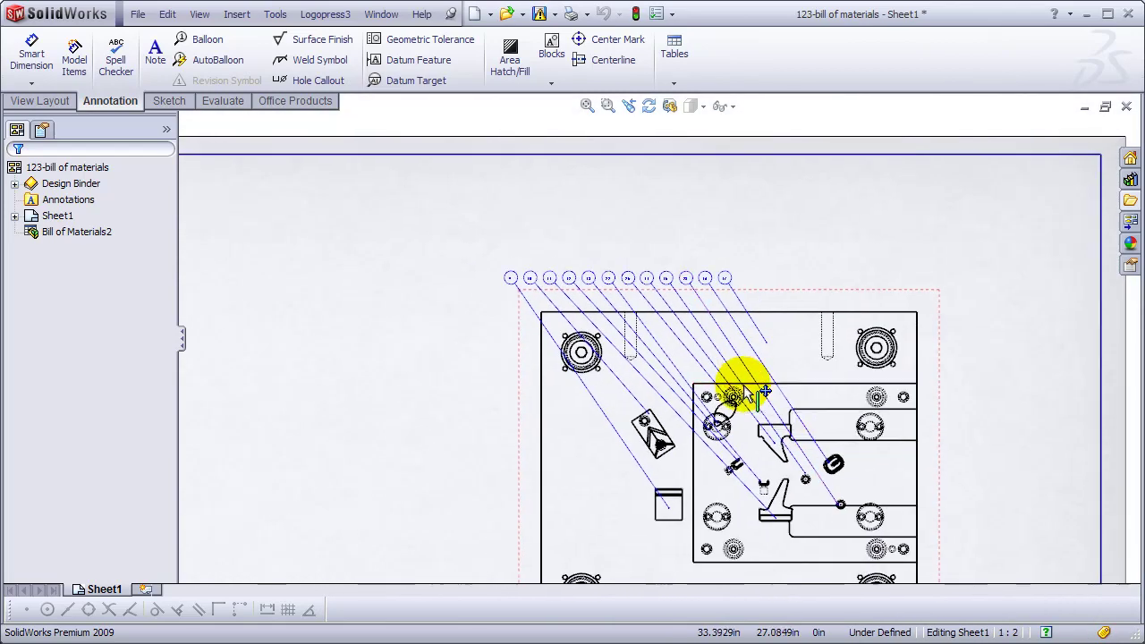
{"action": "middle_click_drag", "start_coordinate": [797, 392], "coordinate": [810, 383], "text": "ctrl"}
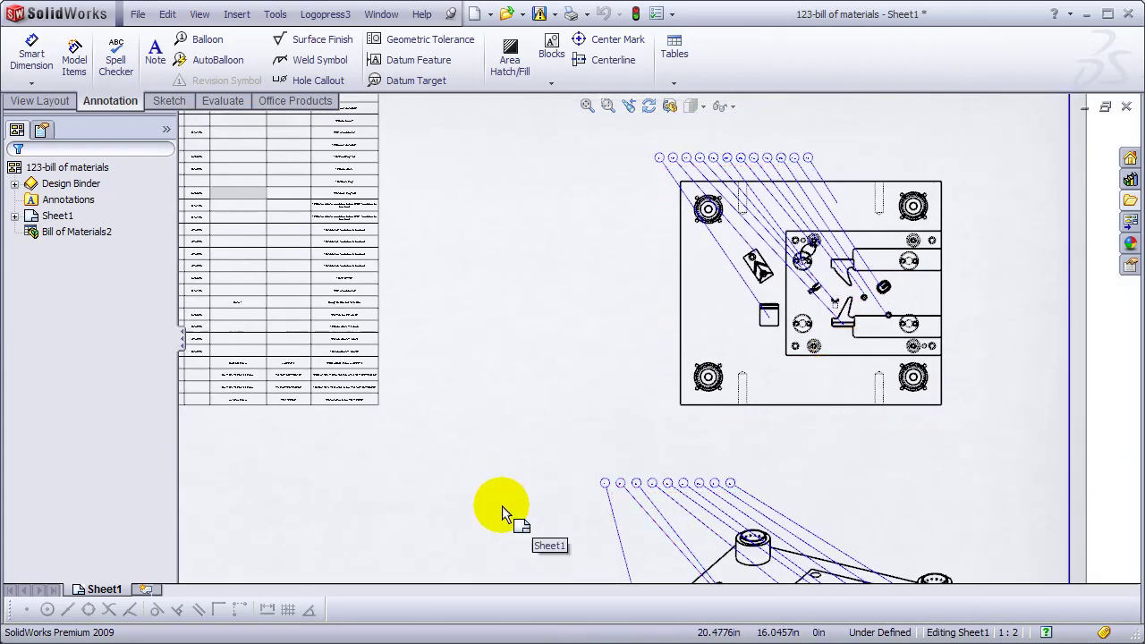
{"action": "left_click_drag", "start_coordinate": [502, 505], "coordinate": [865, 134]}
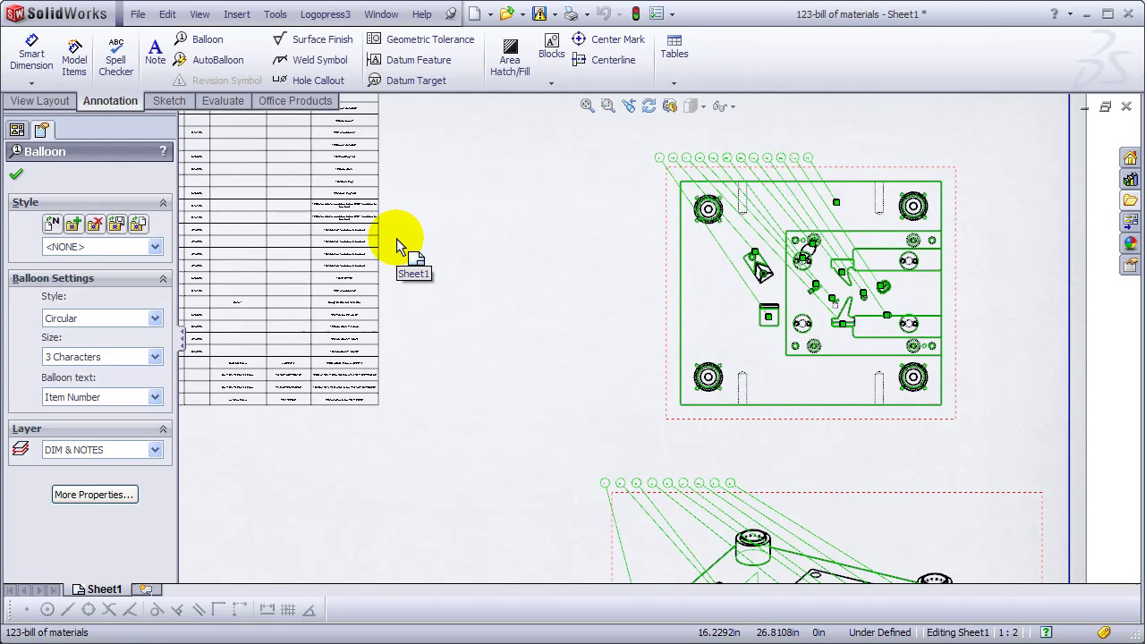
{"action": "left_click", "coordinate": [156, 397]}
{"action": "left_click", "coordinate": [96, 448]}
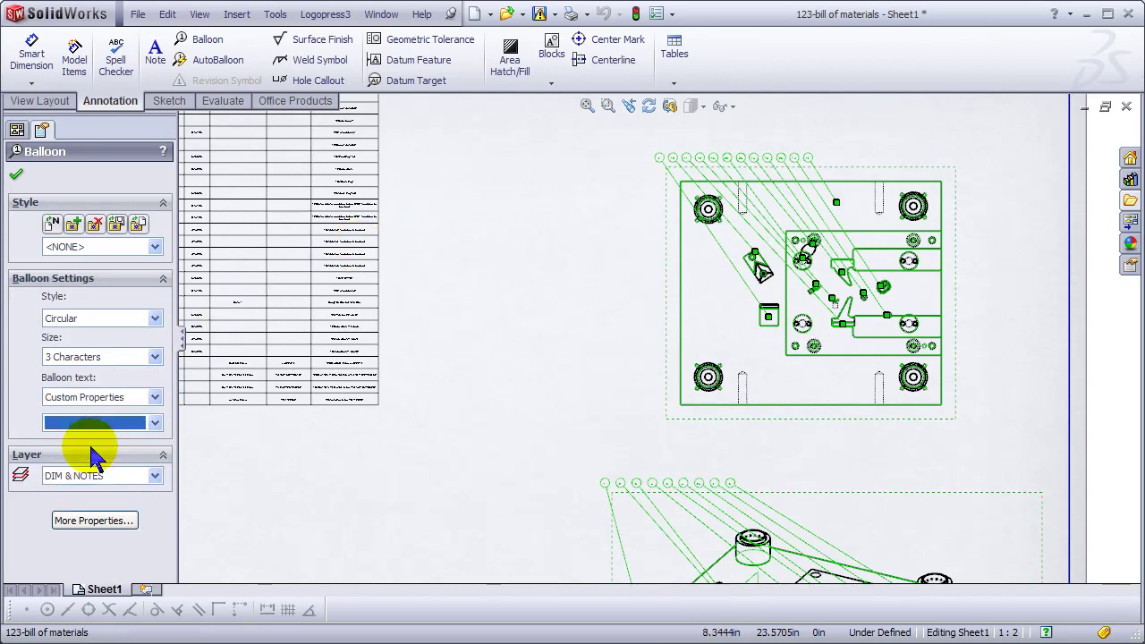
{"action": "left_click", "coordinate": [154, 422]}
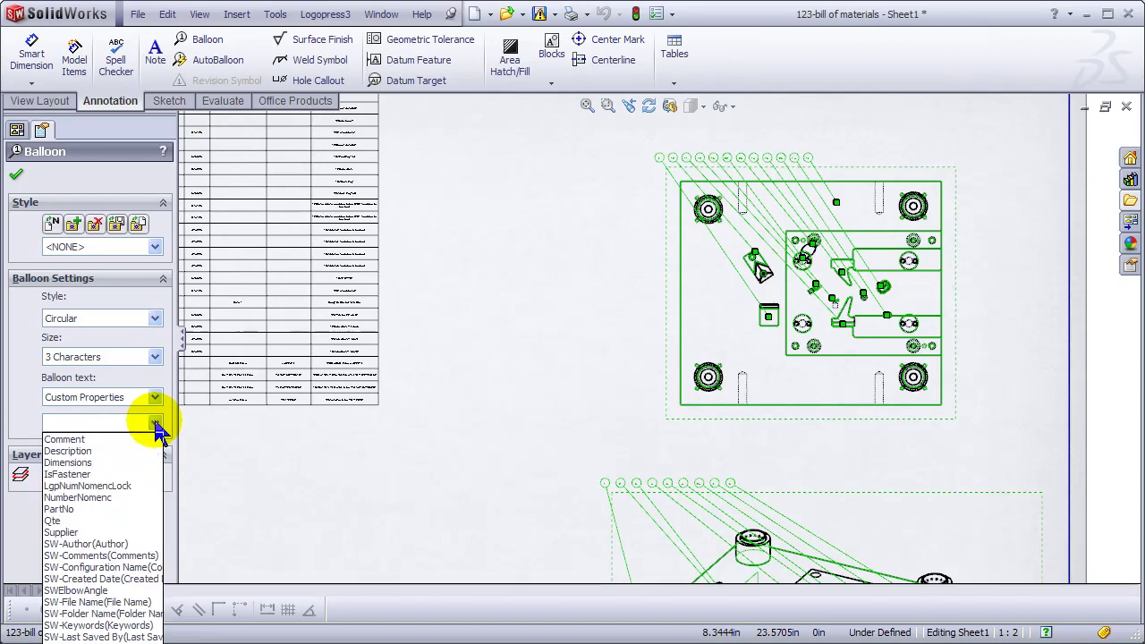
{"action": "left_click", "coordinate": [95, 497]}
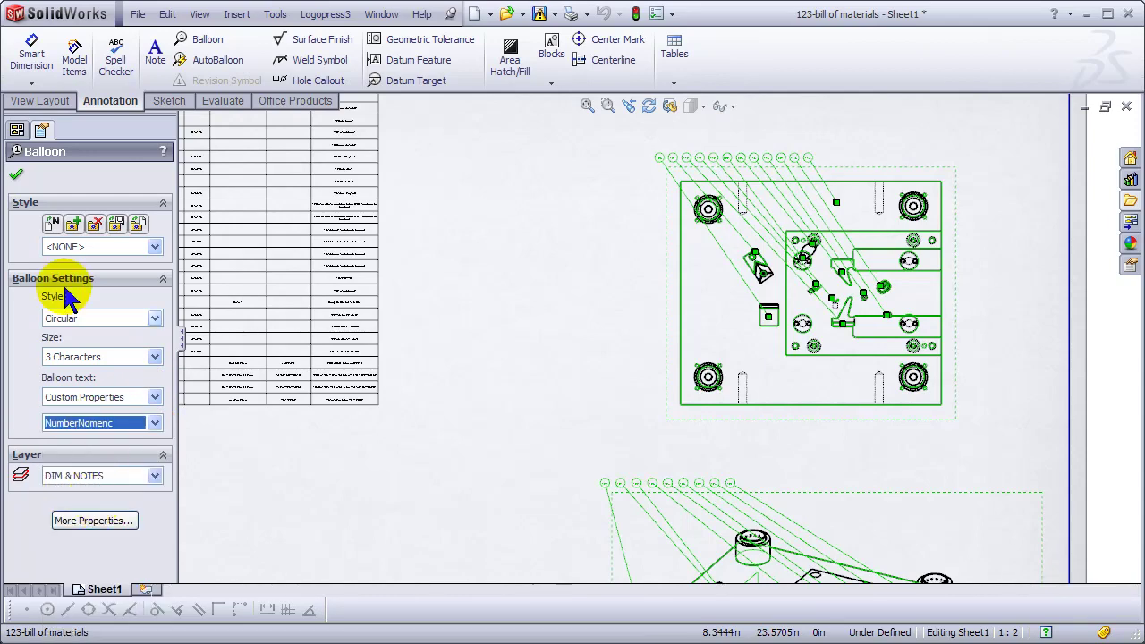
{"action": "left_click", "coordinate": [16, 175]}
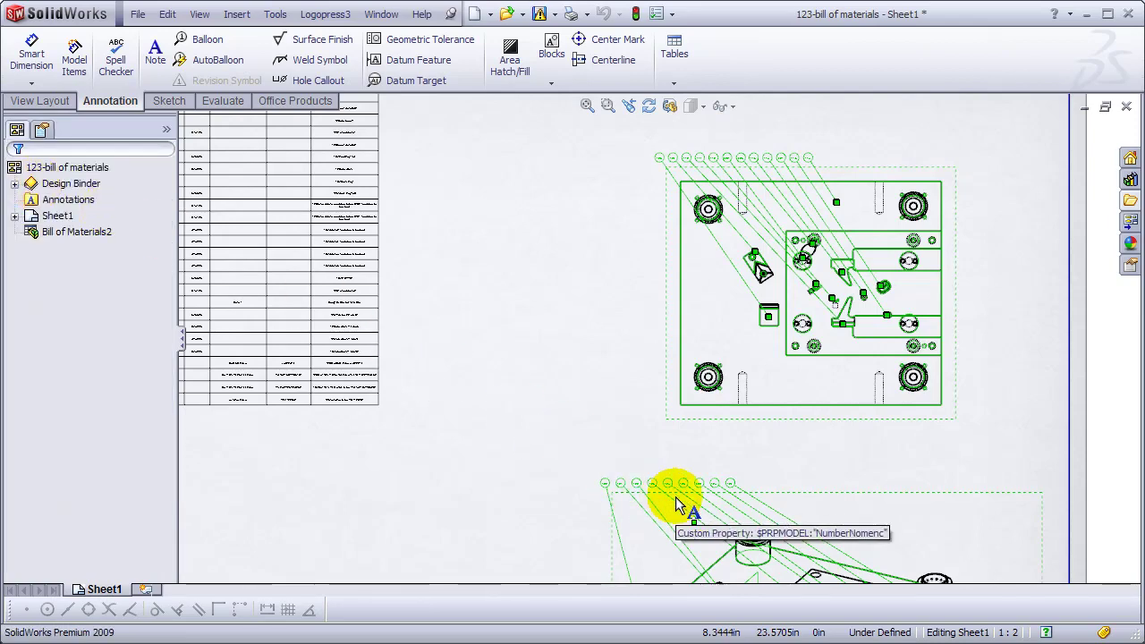
Compare the balloon numbers in both views with the new numbering, including the standard components in the 900 range.
{"action": "scroll", "coordinate": [676, 502], "scroll_direction": "down", "scroll_amount": 5}
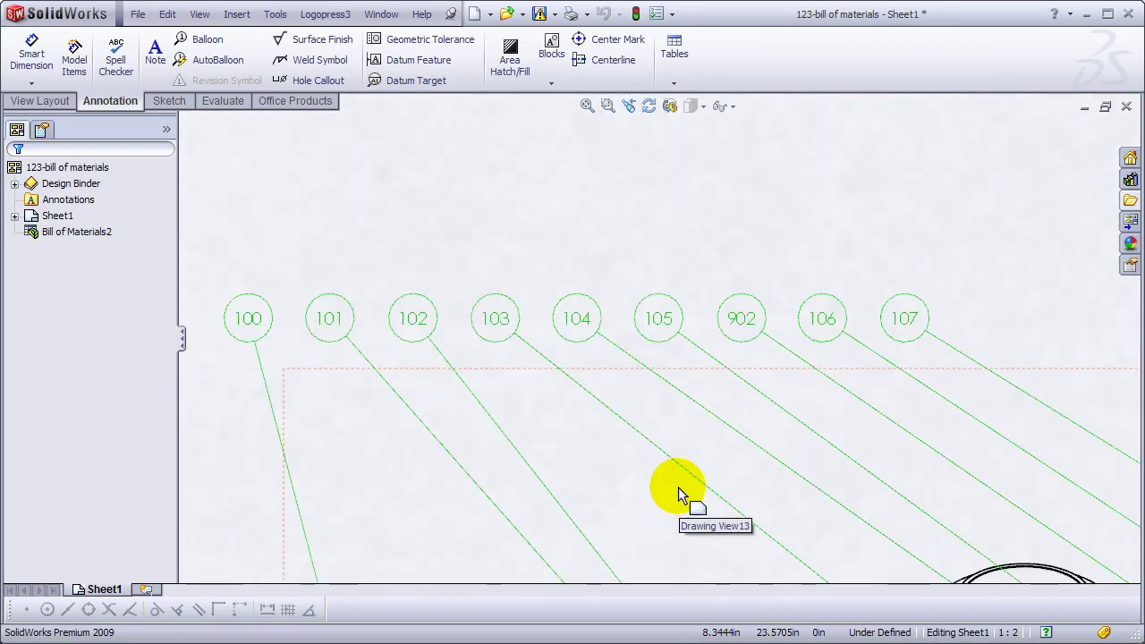
{"action": "scroll", "coordinate": [678, 487], "scroll_direction": "down", "scroll_amount": 1}
{"action": "middle_click_drag", "start_coordinate": [575, 395], "coordinate": [659, 390]}
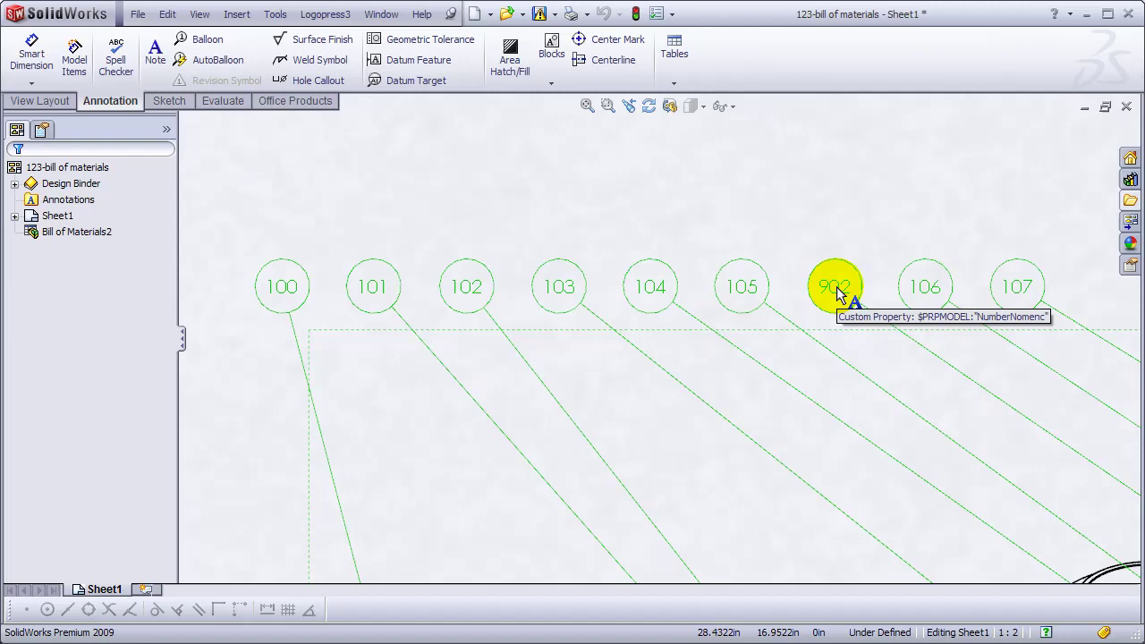
{"action": "scroll", "coordinate": [837, 291], "scroll_direction": "up", "scroll_amount": 8}
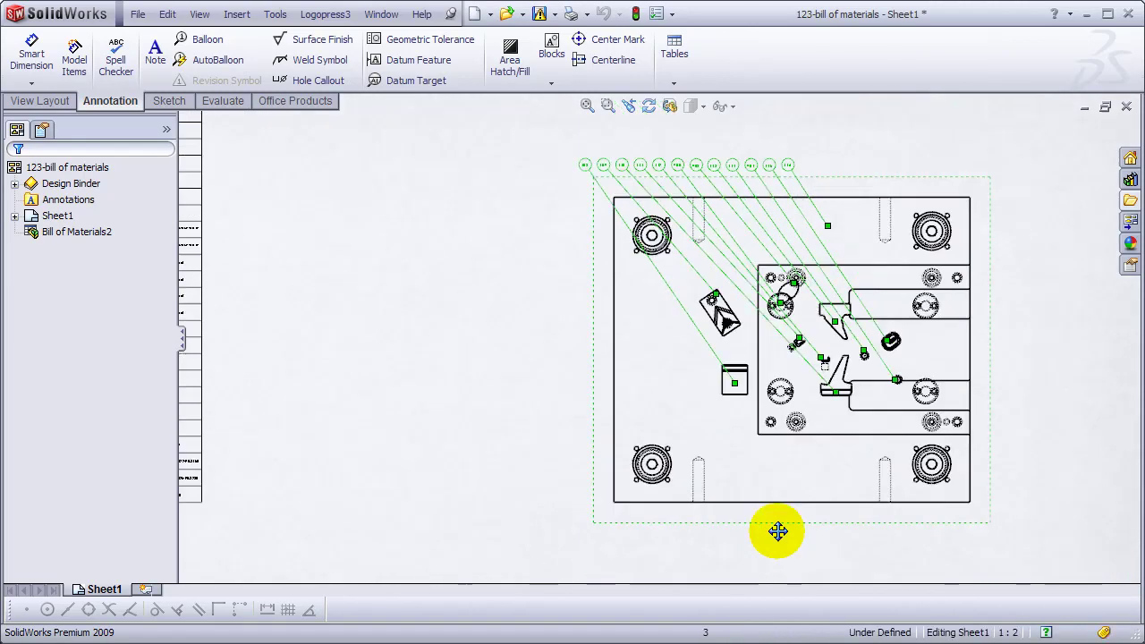
{"action": "scroll", "coordinate": [703, 243], "scroll_direction": "down", "scroll_amount": 8}
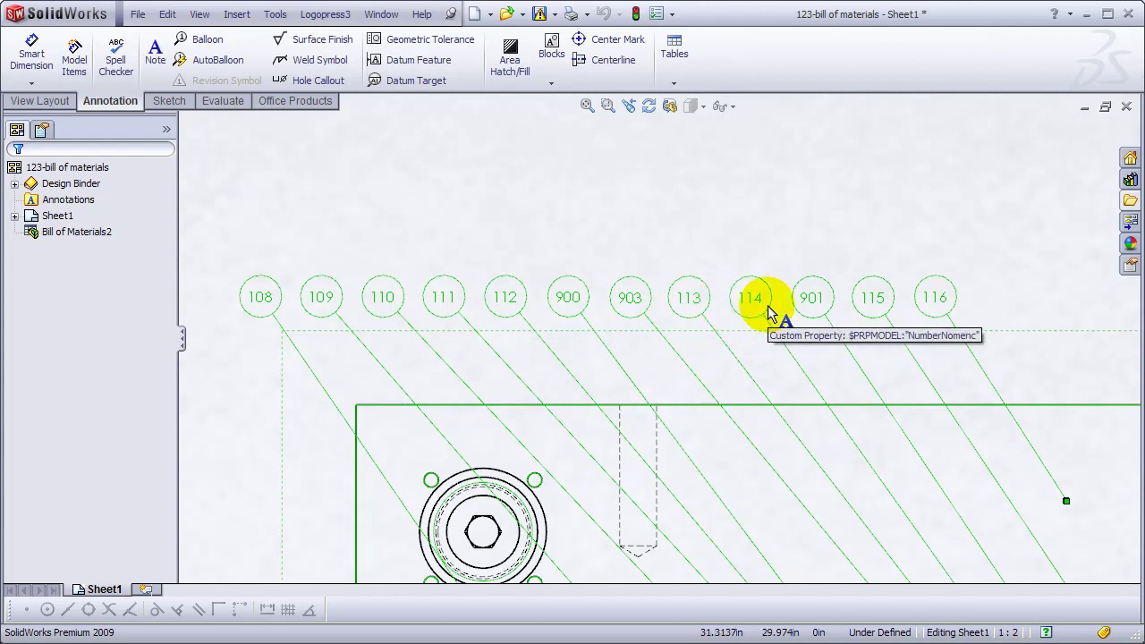
{"action": "left_click_drag", "start_coordinate": [705, 354], "coordinate": [697, 322]}
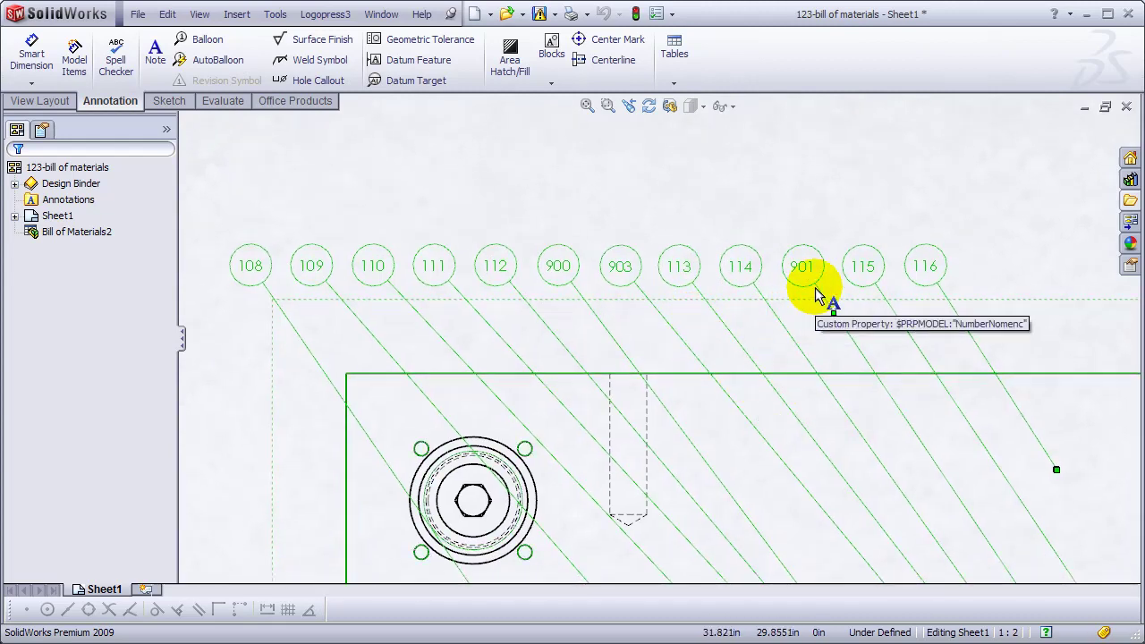
{"action": "scroll", "coordinate": [761, 282], "scroll_direction": "up", "scroll_amount": 2}
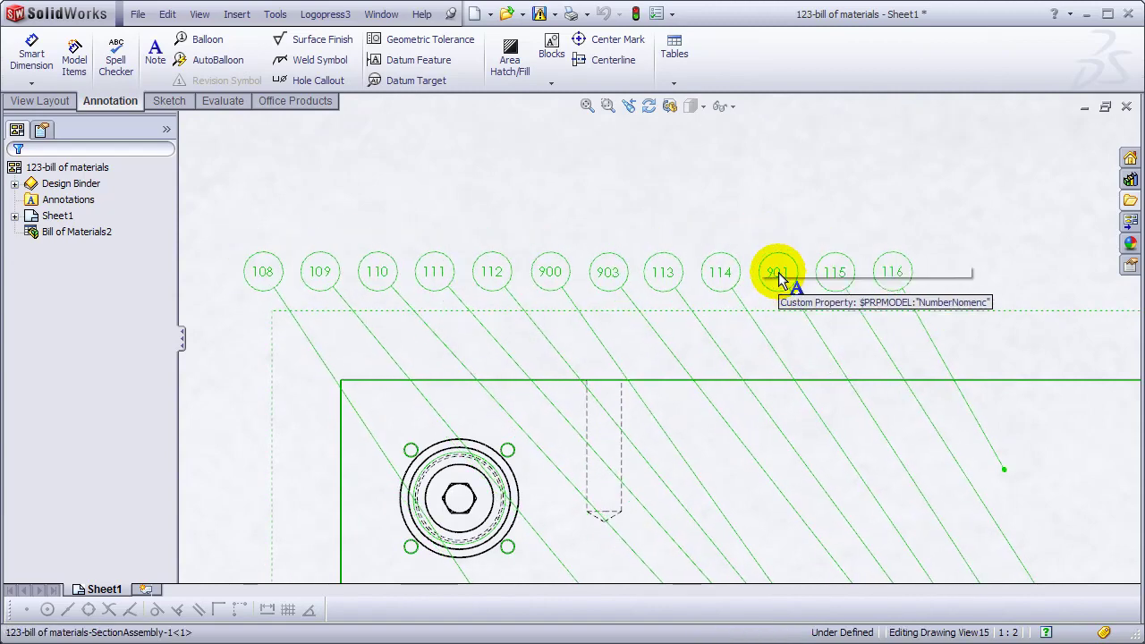
Move the standard component balloons 901, 900 and 903 slightly above the plan view's balloon row.
{"action": "mouse_move", "coordinate": [779, 272]}
{"action": "left_mouse_down"}
{"action": "mouse_move", "coordinate": [741, 215]}
{"action": "mouse_move", "coordinate": [746, 232]}
{"action": "mouse_move", "coordinate": [737, 223]}
{"action": "left_mouse_up"}
{"action": "left_click", "coordinate": [770, 196]}
{"action": "left_click", "coordinate": [620, 238]}
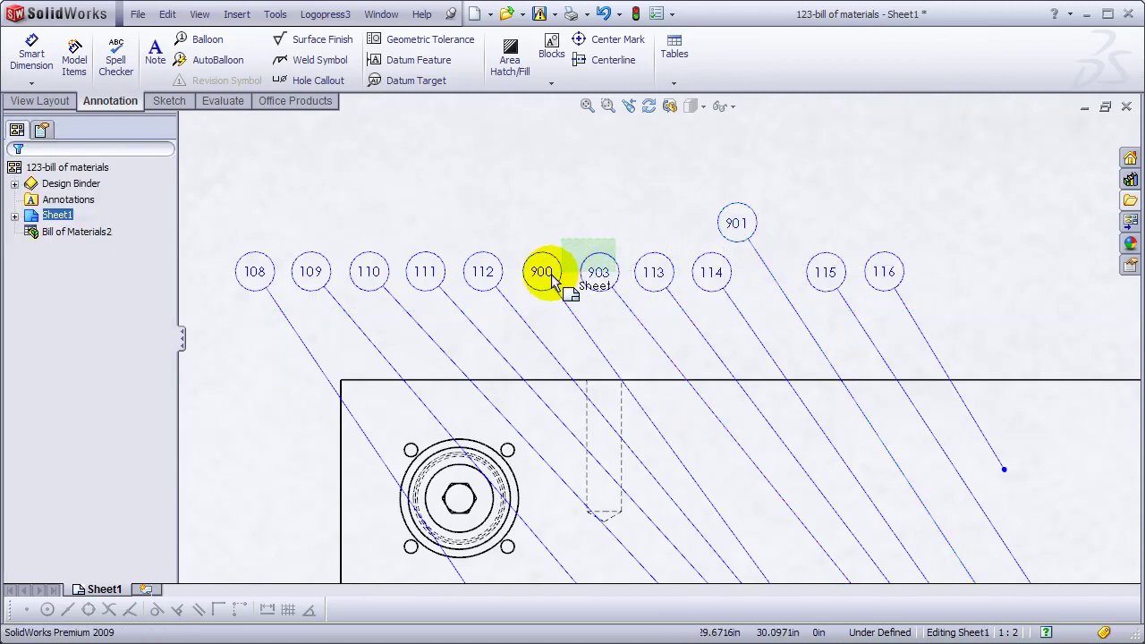
{"action": "mouse_move", "coordinate": [535, 276]}
{"action": "left_mouse_down"}
{"action": "mouse_move", "coordinate": [582, 244]}
{"action": "mouse_move", "coordinate": [577, 224]}
{"action": "left_mouse_up"}
{"action": "scroll", "coordinate": [733, 358], "scroll_direction": "up", "scroll_amount": 4}
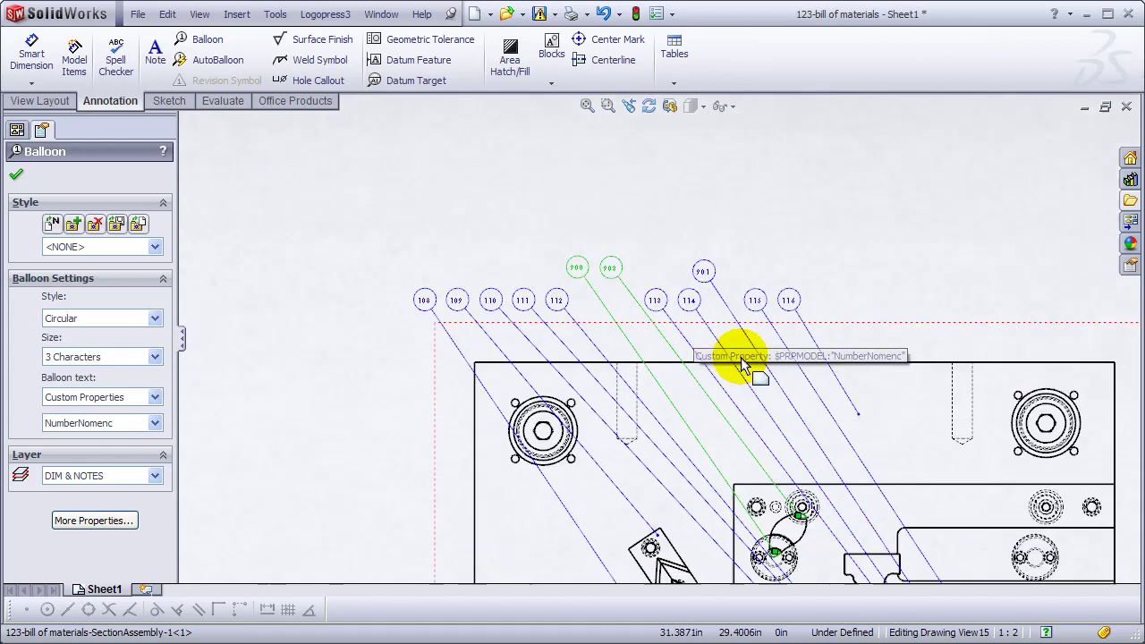
Move the standard component balloon 902 slightly above the isometric view's balloon row.
{"action": "scroll", "coordinate": [703, 479], "scroll_direction": "up", "scroll_amount": 5}
{"action": "scroll", "coordinate": [549, 477], "scroll_direction": "down", "scroll_amount": 6}
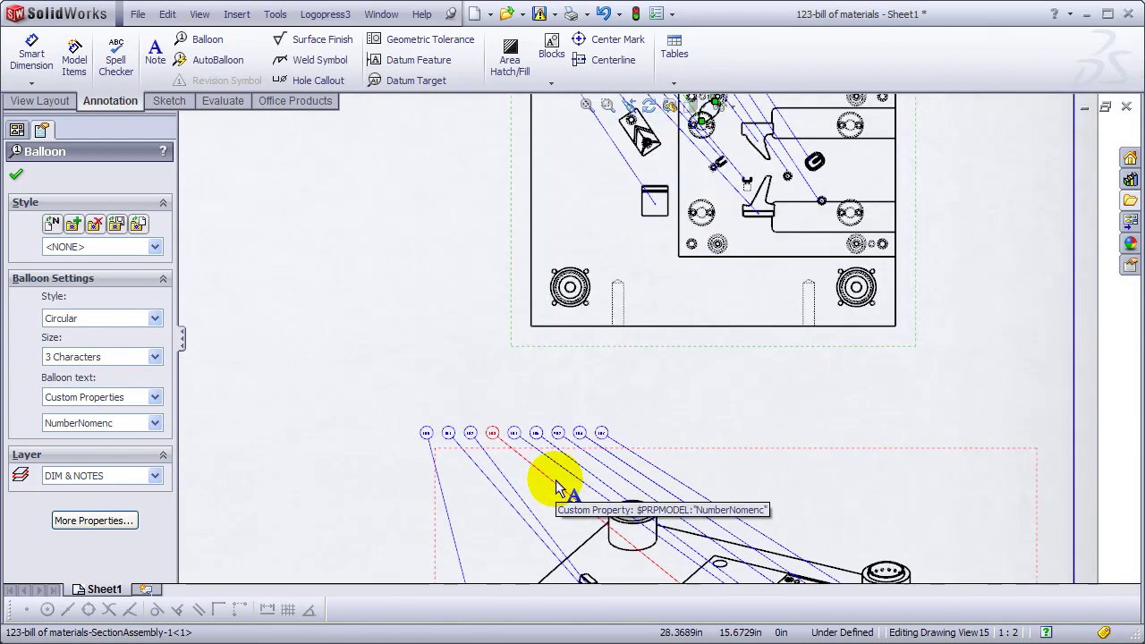
{"action": "scroll", "coordinate": [519, 420], "scroll_direction": "down", "scroll_amount": 3}
{"action": "left_click_drag", "start_coordinate": [631, 336], "coordinate": [583, 282]}
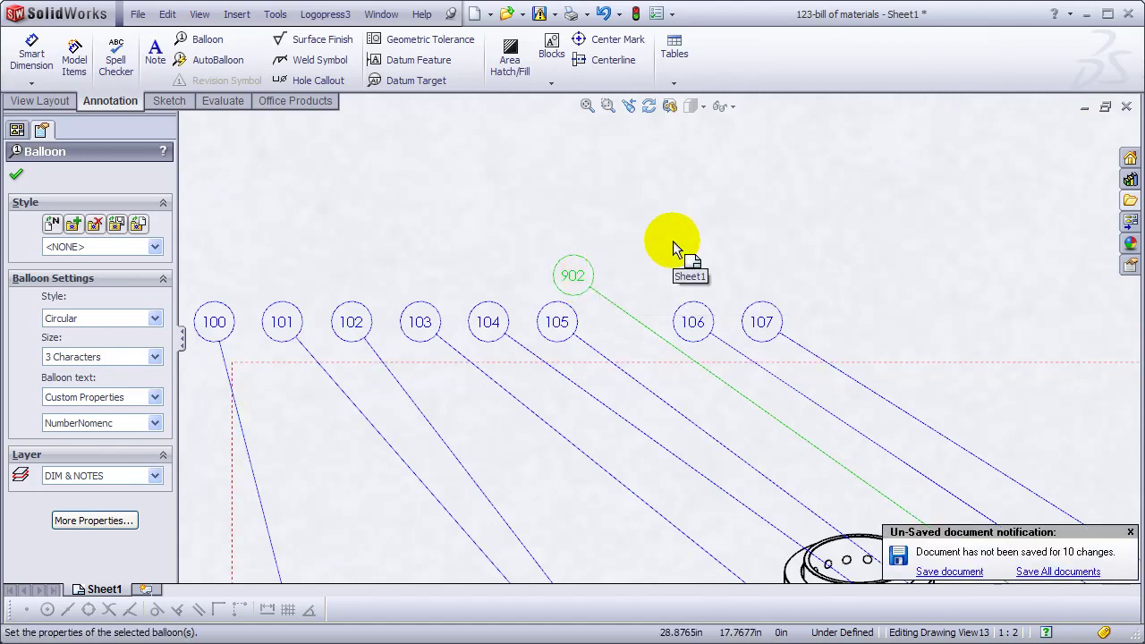
{"action": "key", "text": "Escape"}
Edit the bill of materials table and set its BOM numbering to split numbering for lower, middle and upper parts.
{"action": "scroll", "coordinate": [525, 281], "scroll_direction": "up", "scroll_amount": 4}
{"action": "scroll", "coordinate": [739, 473], "scroll_direction": "up", "scroll_amount": 3}
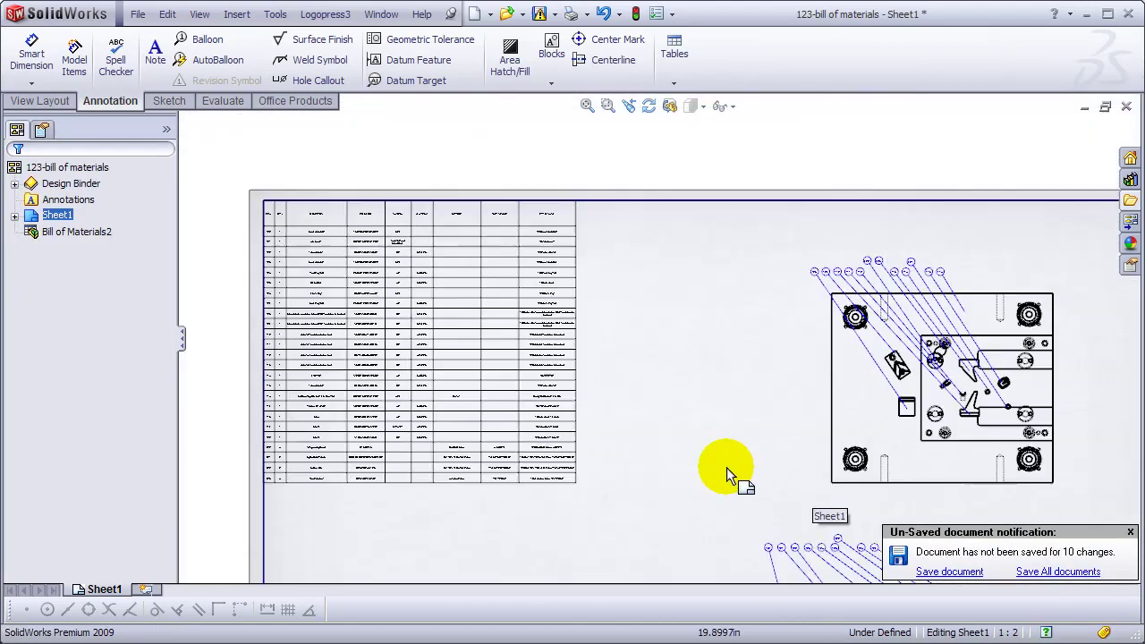
{"action": "left_click", "coordinate": [466, 336]}
{"action": "left_click", "coordinate": [325, 14]}
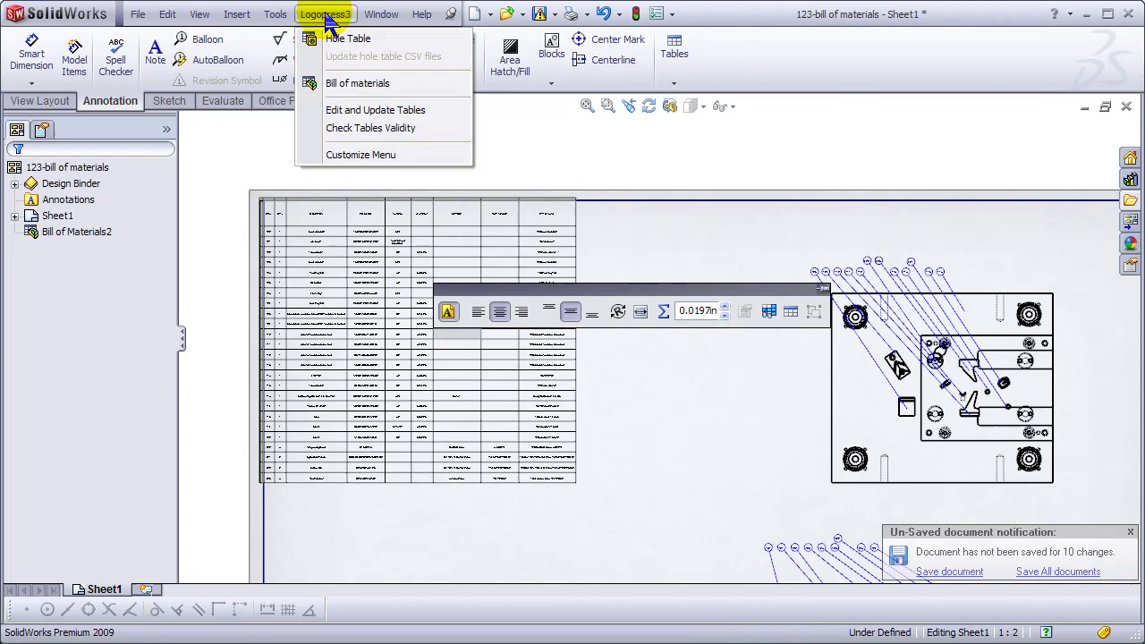
{"action": "left_click", "coordinate": [335, 112]}
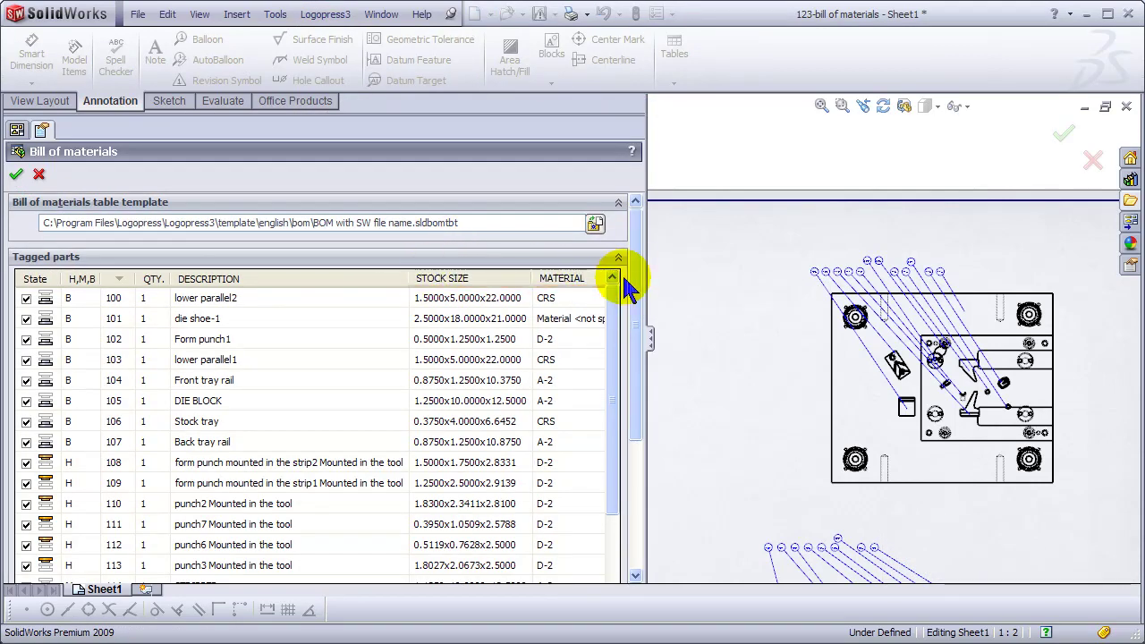
{"action": "scroll", "coordinate": [631, 322], "scroll_direction": "down", "scroll_amount": 5}
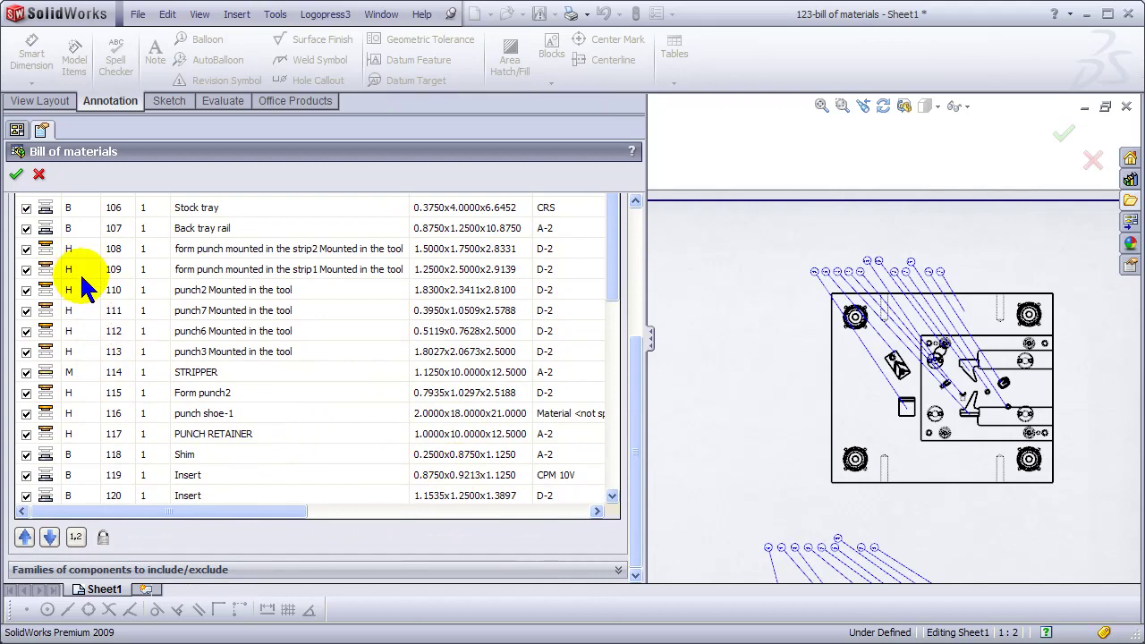
{"action": "left_click", "coordinate": [76, 538]}
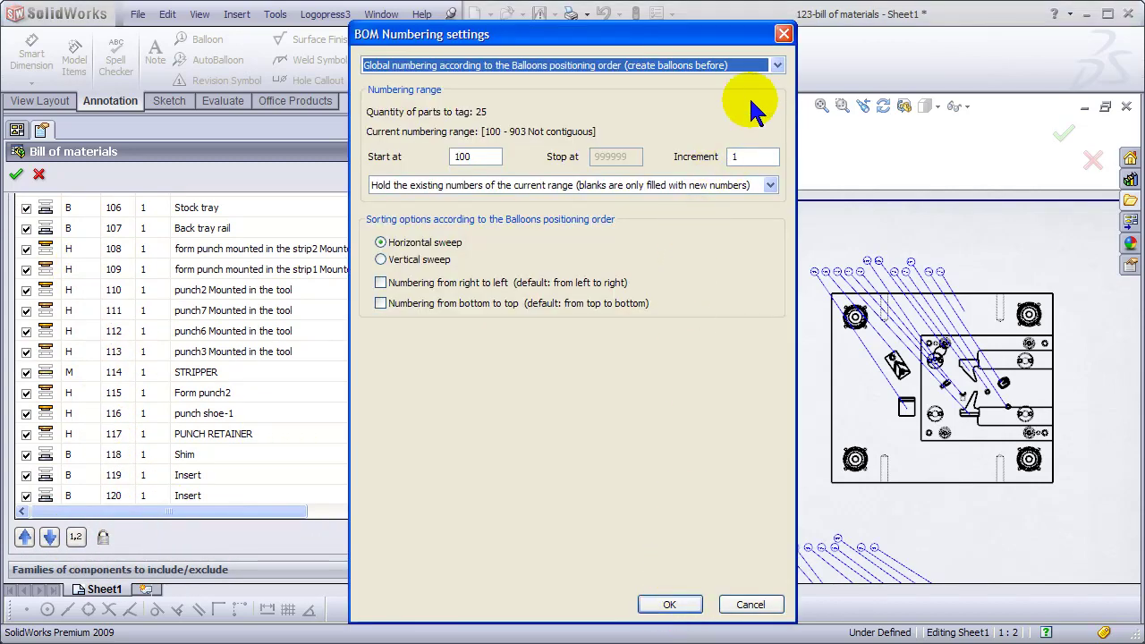
{"action": "left_click", "coordinate": [779, 66]}
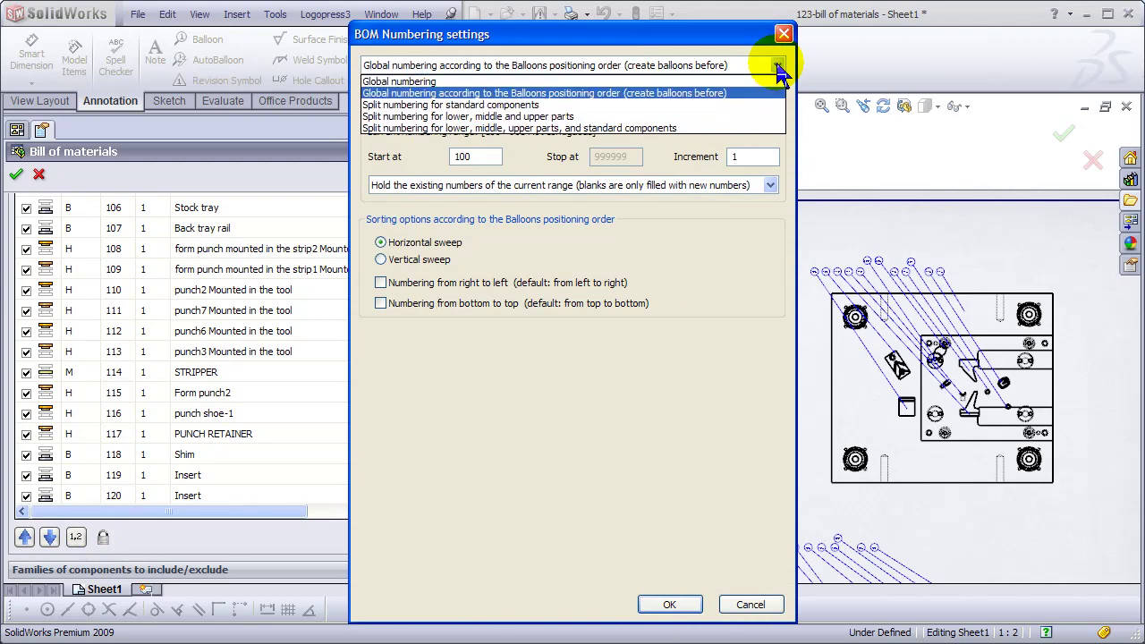
{"action": "left_click", "coordinate": [513, 117]}
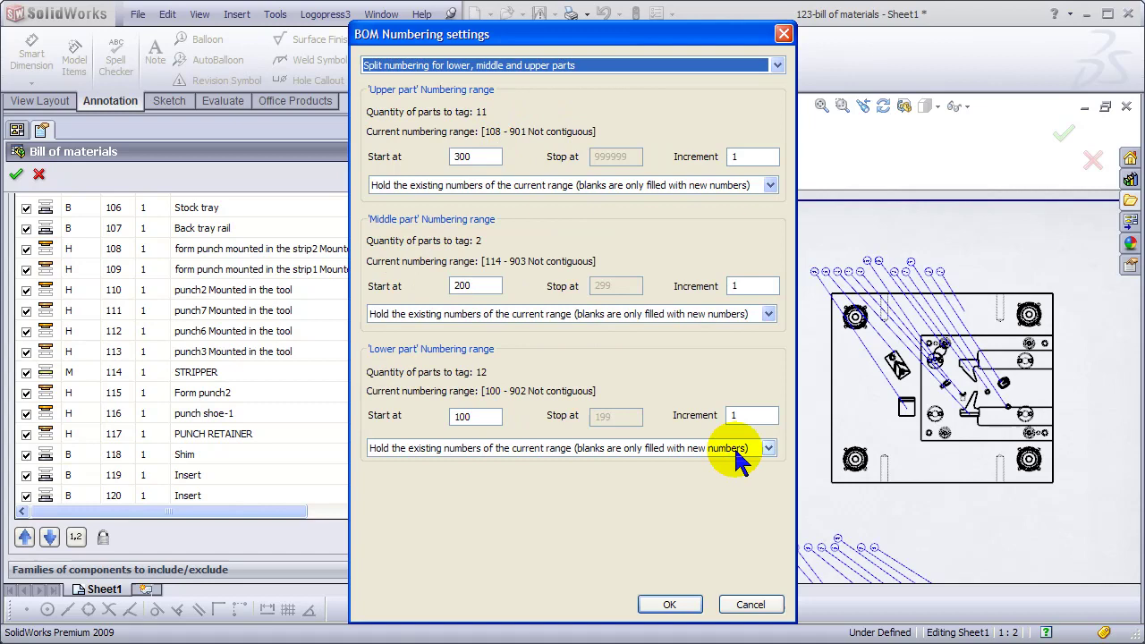
Set the lower, middle and upper ranges to re-number according to the current tagged parts sorting, and update the table.
{"action": "left_click", "coordinate": [768, 448]}
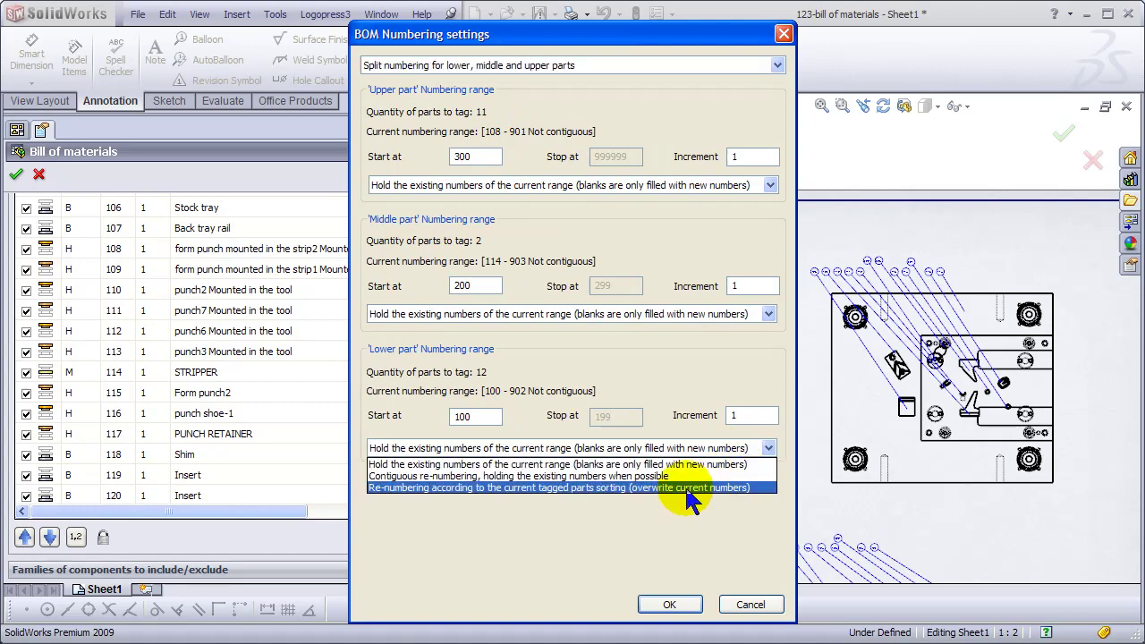
{"action": "left_click", "coordinate": [694, 489]}
{"action": "left_click", "coordinate": [749, 318]}
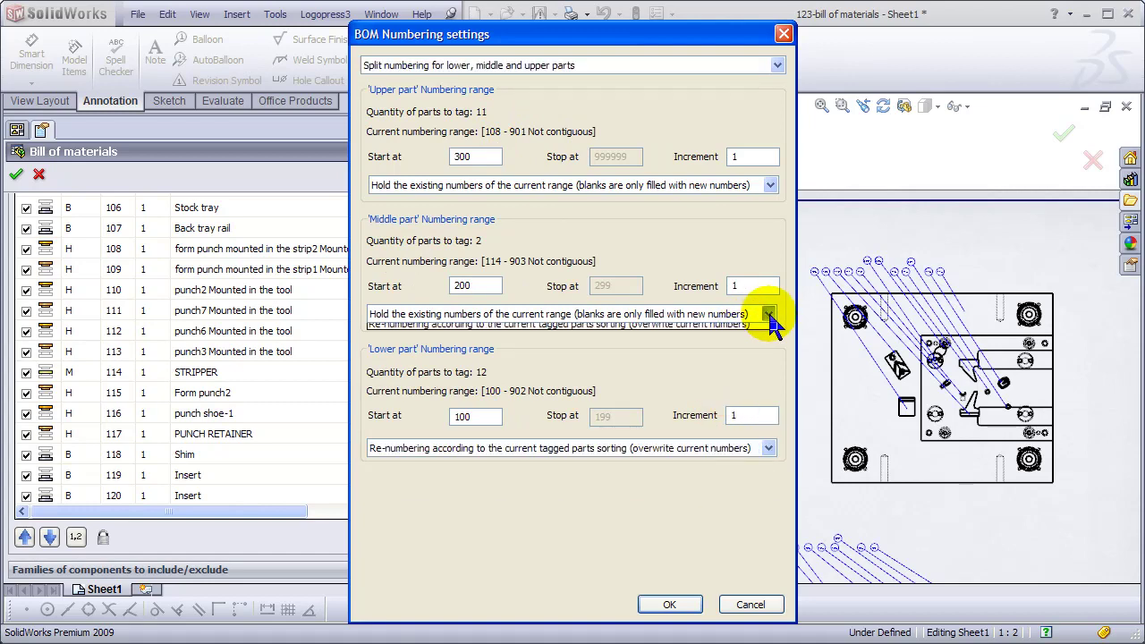
{"action": "left_click", "coordinate": [652, 352]}
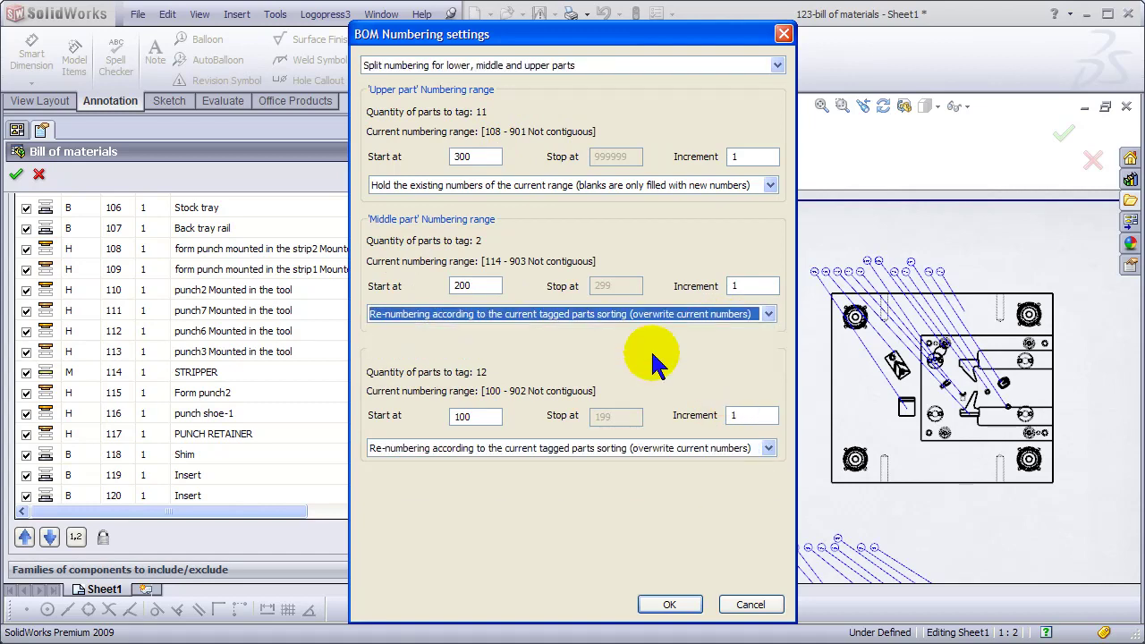
{"action": "left_click", "coordinate": [768, 186]}
{"action": "left_click", "coordinate": [680, 224]}
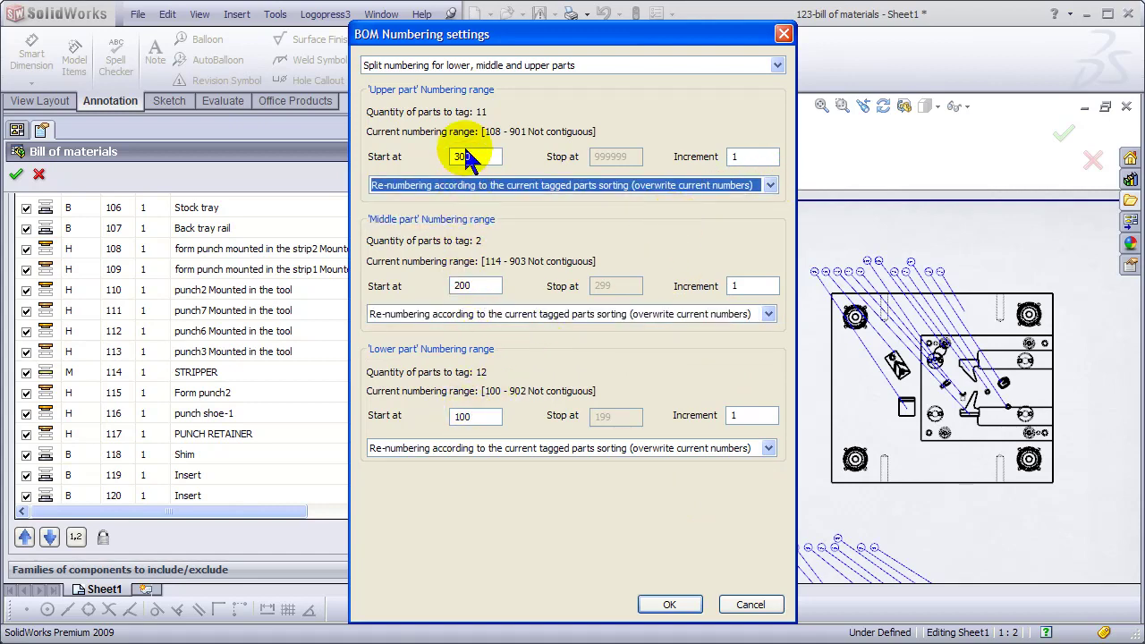
{"action": "left_click", "coordinate": [669, 605]}
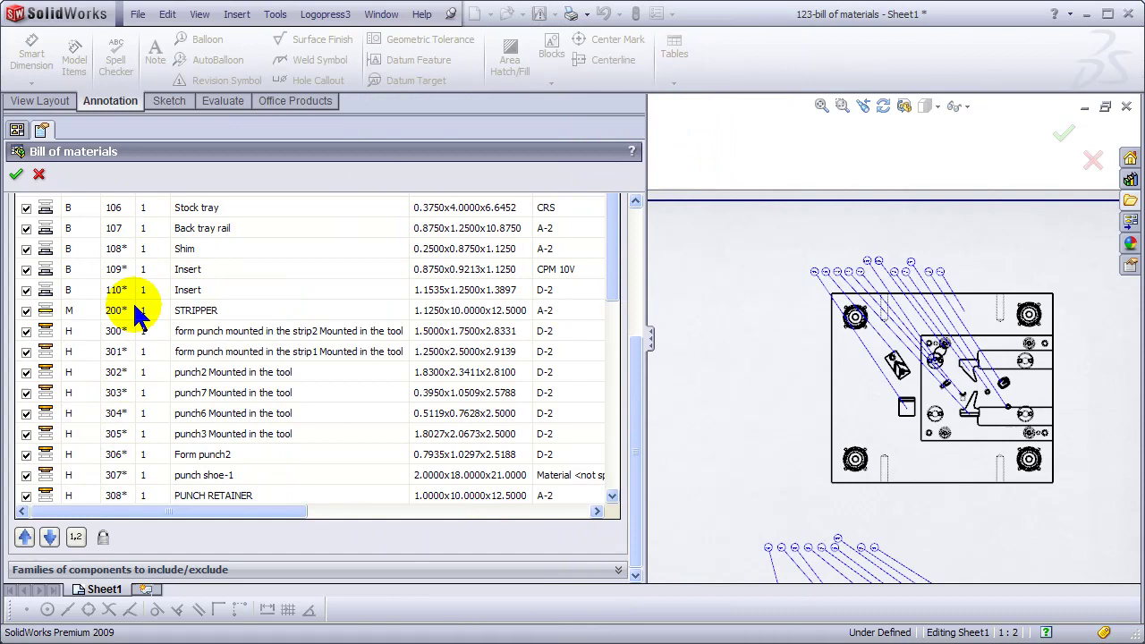
{"action": "left_click_drag", "start_coordinate": [630, 367], "coordinate": [633, 272]}
{"action": "left_click", "coordinate": [17, 175]}
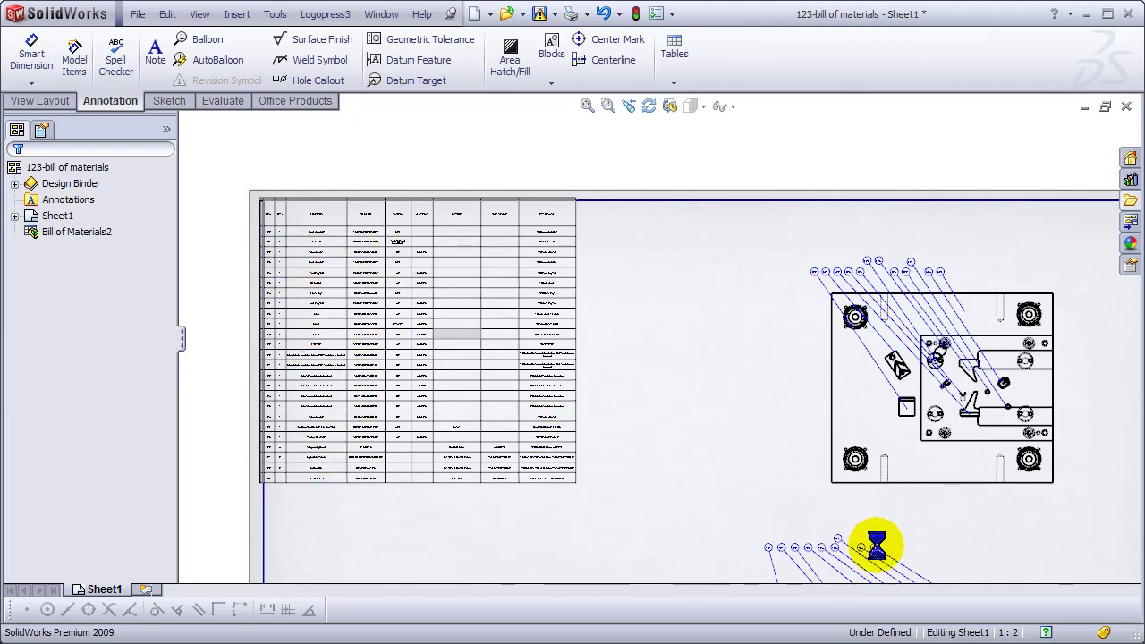
Examine the balloon numbers along the isometric view's row and the plan view's row against the split numbering.
{"action": "scroll", "coordinate": [874, 535], "scroll_direction": "down", "scroll_amount": 10}
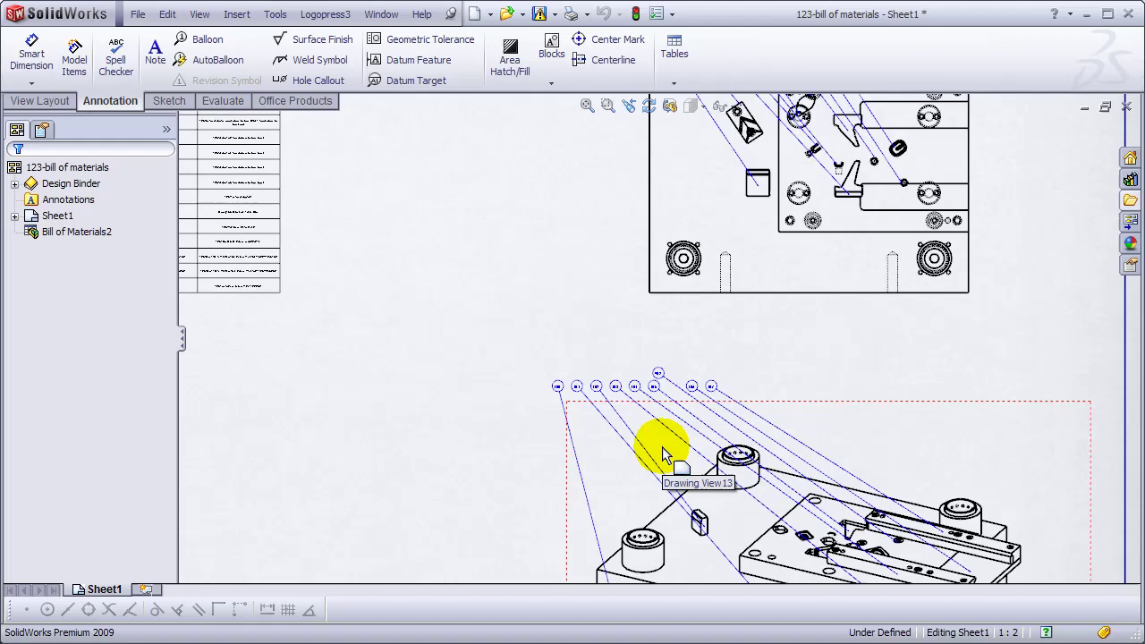
{"action": "scroll", "coordinate": [582, 342], "scroll_direction": "down", "scroll_amount": 2}
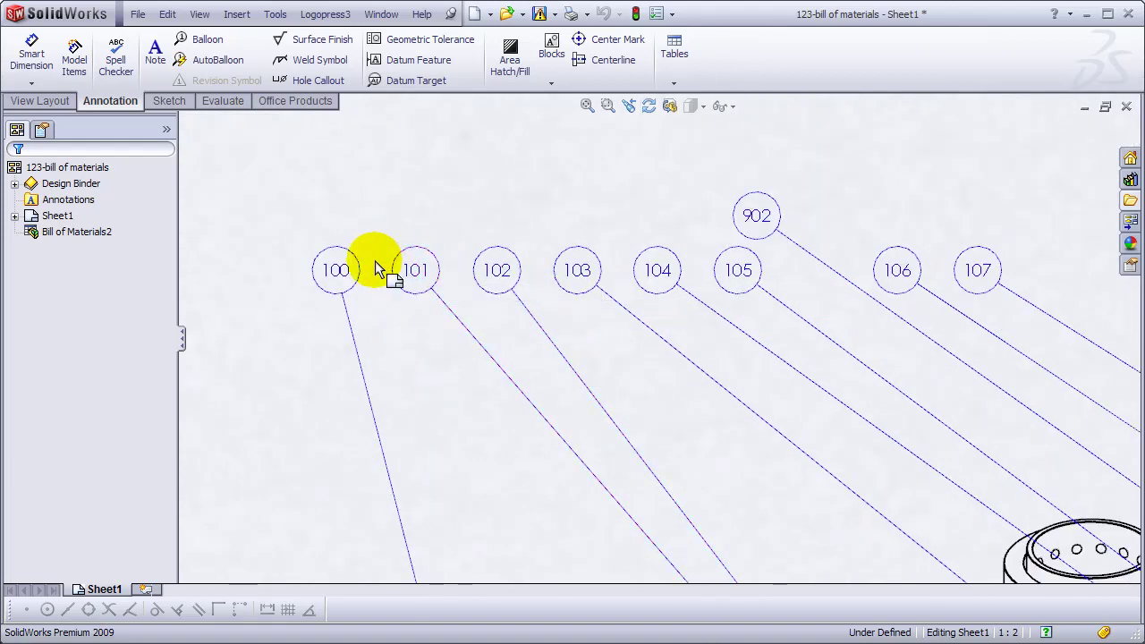
{"action": "middle_click_drag", "start_coordinate": [894, 223], "coordinate": [900, 501]}
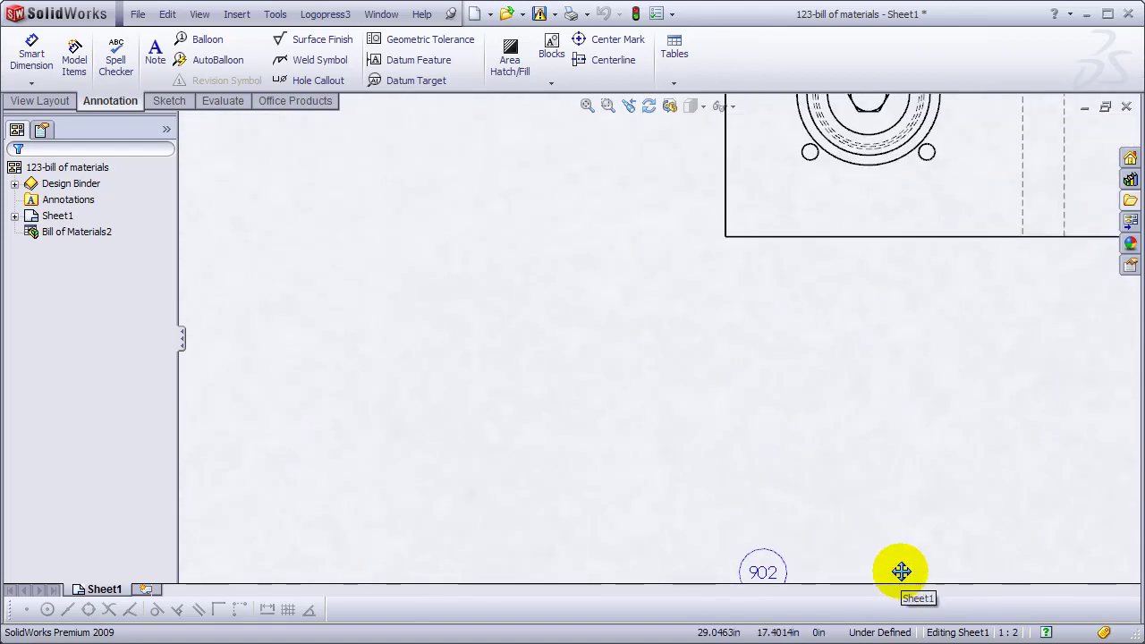
{"action": "scroll", "coordinate": [803, 608], "scroll_direction": "up", "scroll_amount": 2}
{"action": "middle_click_drag", "start_coordinate": [803, 608], "coordinate": [857, 430]}
{"action": "scroll", "coordinate": [857, 429], "scroll_direction": "down", "scroll_amount": 3}
{"action": "scroll", "coordinate": [844, 337], "scroll_direction": "up", "scroll_amount": 3}
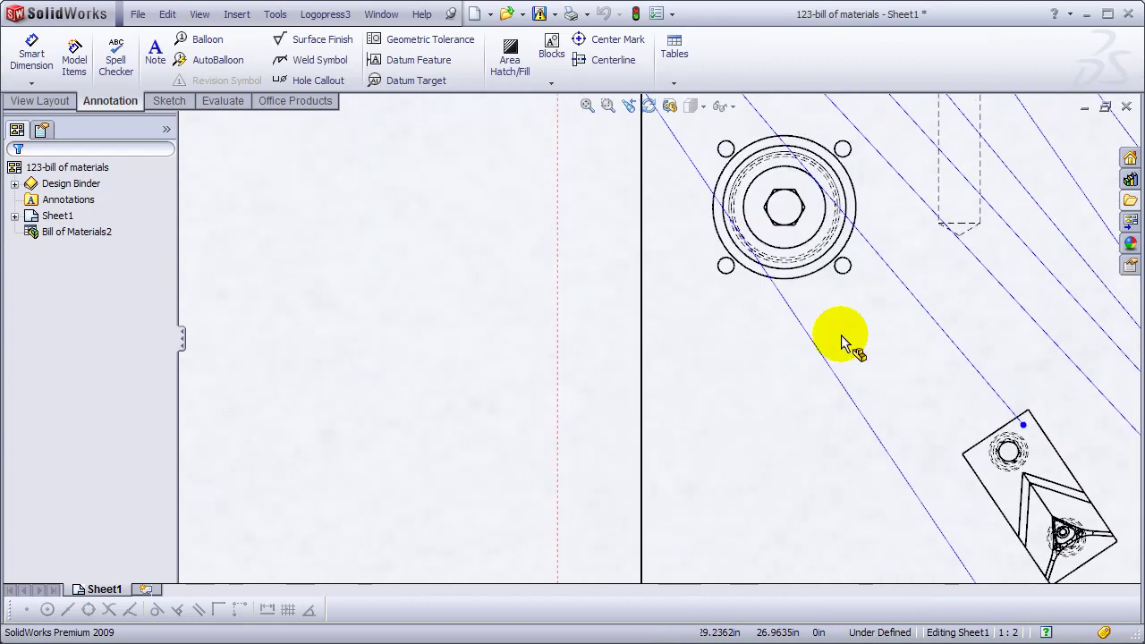
{"action": "middle_click_drag", "start_coordinate": [844, 337], "coordinate": [785, 576]}
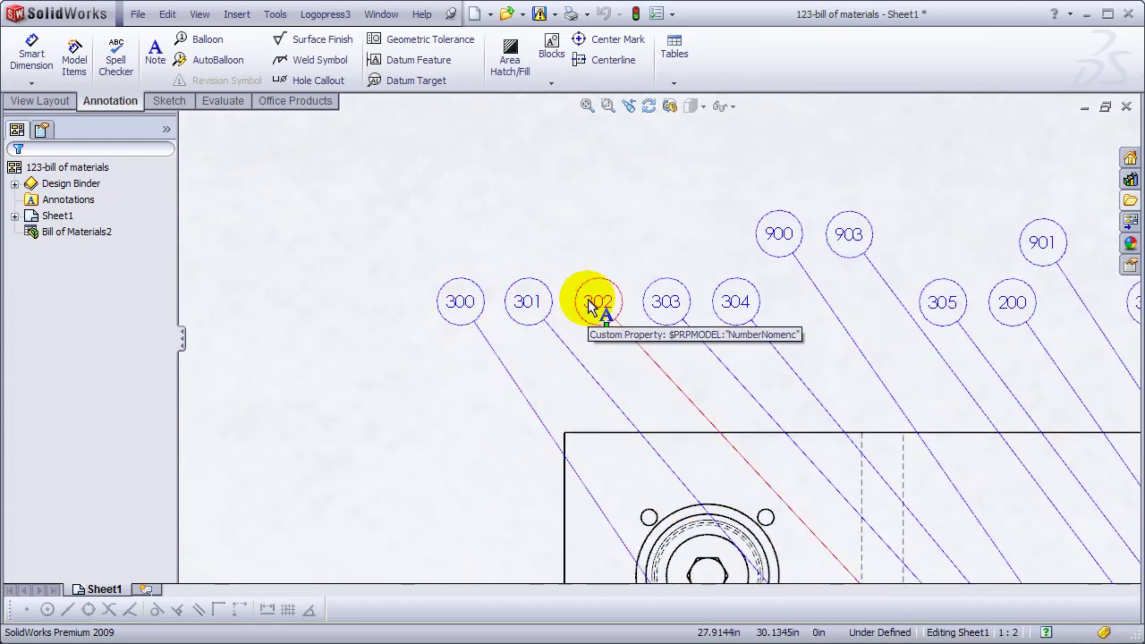
{"action": "middle_click_drag", "start_coordinate": [751, 303], "coordinate": [537, 314]}
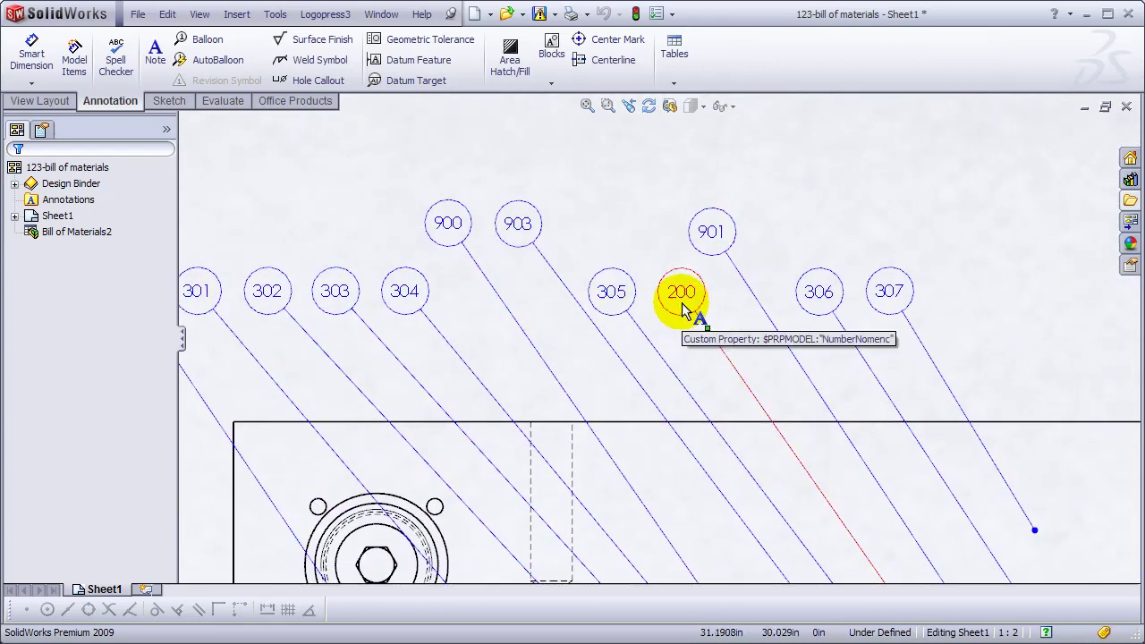
Trace the plan view's balloon leaders to the punches and other parts they identify.
{"action": "scroll", "coordinate": [788, 376], "scroll_direction": "up", "scroll_amount": 5}
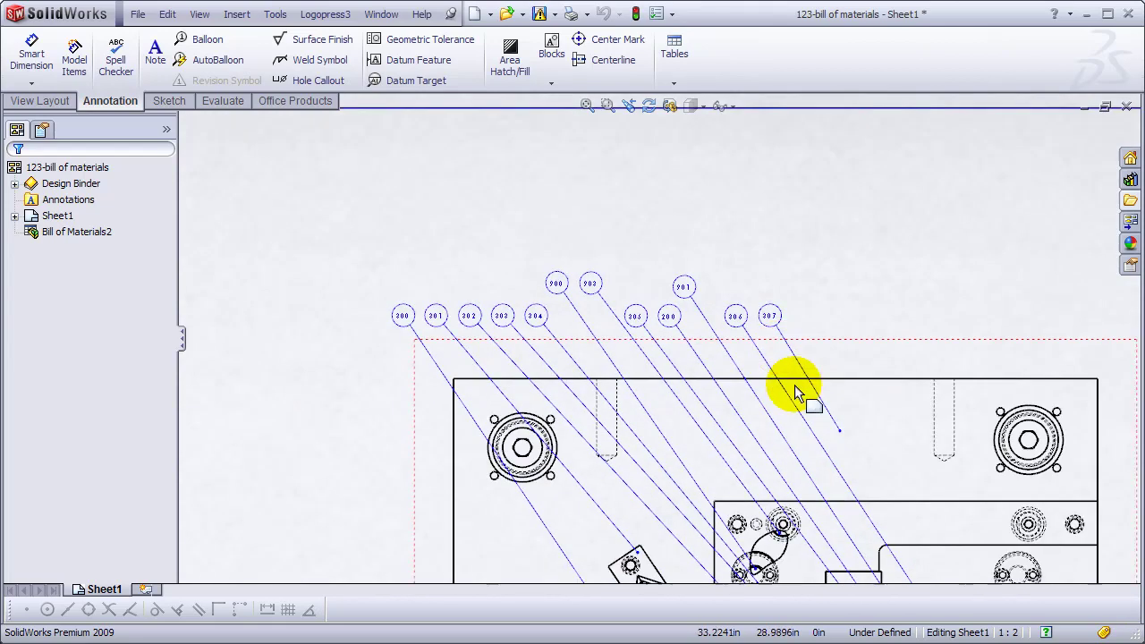
{"action": "middle_click_drag", "start_coordinate": [844, 468], "coordinate": [918, 397]}
{"action": "scroll", "coordinate": [921, 392], "scroll_direction": "down", "scroll_amount": 5}
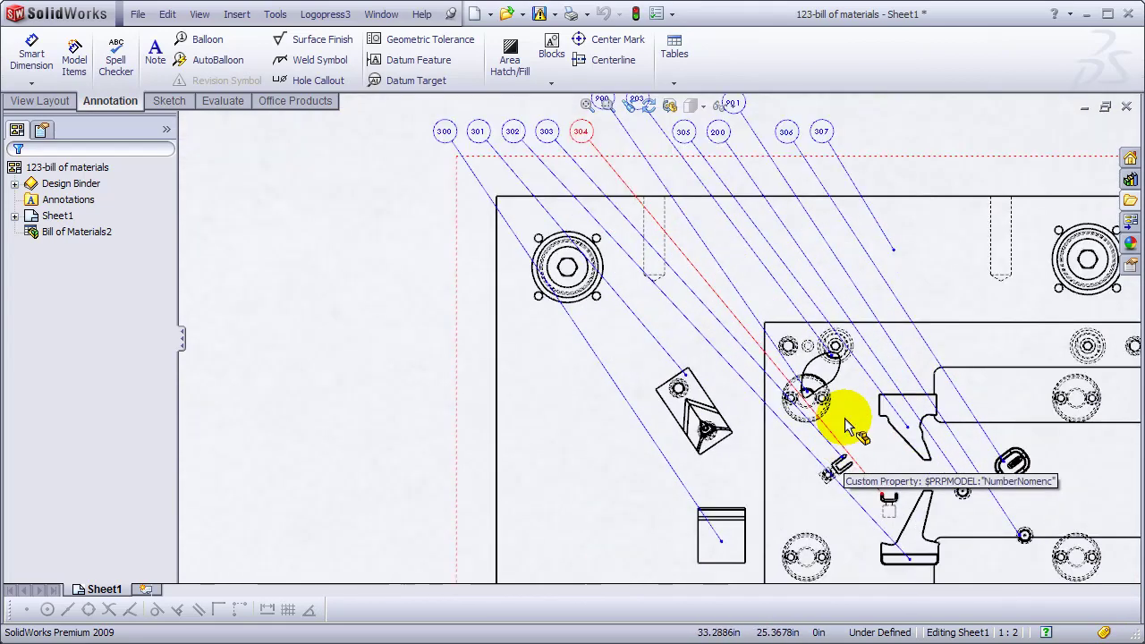
{"action": "scroll", "coordinate": [826, 373], "scroll_direction": "up", "scroll_amount": 3}
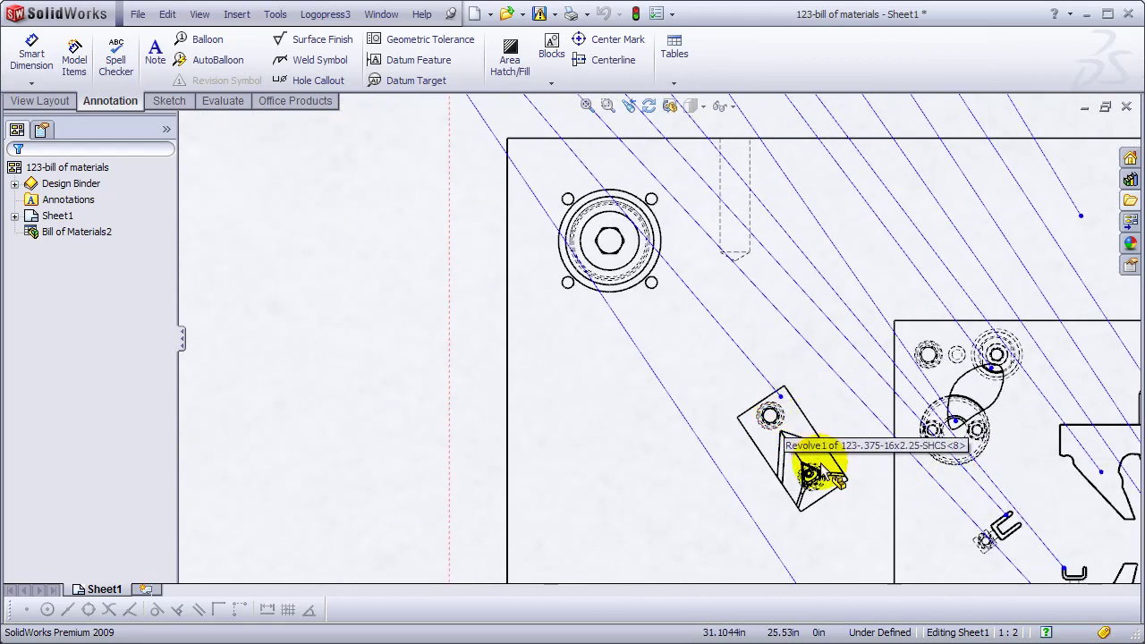
{"action": "mouse_move", "coordinate": [809, 474]}
{"action": "middle_mouse_down"}
{"action": "mouse_move", "coordinate": [925, 256]}
{"action": "mouse_move", "coordinate": [925, 378]}
{"action": "mouse_move", "coordinate": [958, 577]}
{"action": "middle_mouse_up"}
{"action": "scroll", "coordinate": [613, 299], "scroll_direction": "up", "scroll_amount": 2}
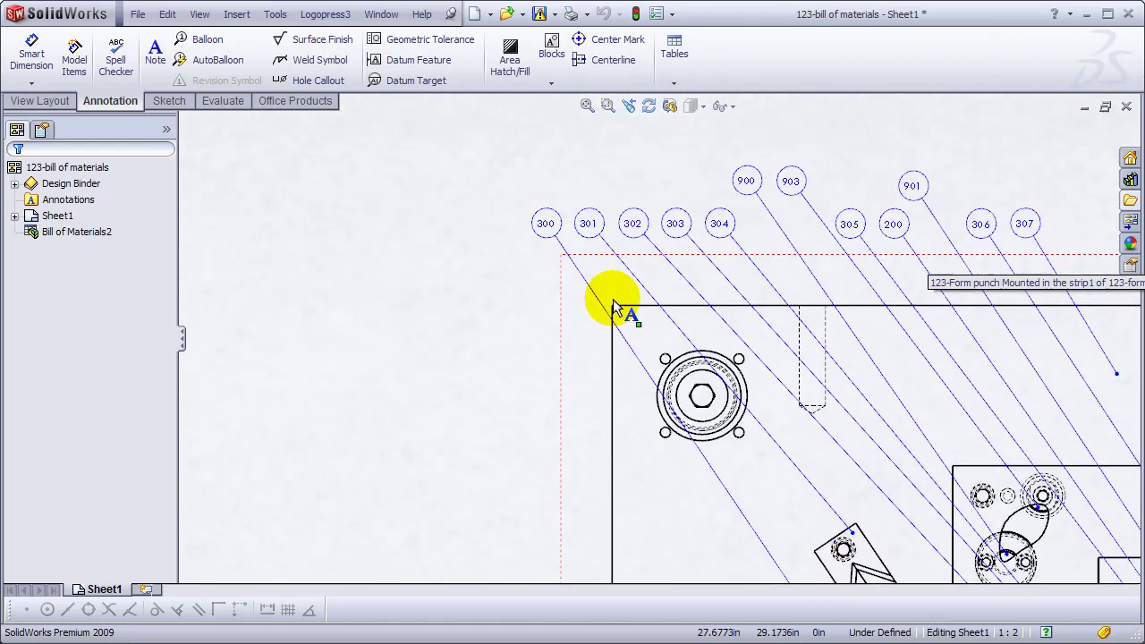
{"action": "scroll", "coordinate": [371, 312], "scroll_direction": "up", "scroll_amount": 5}
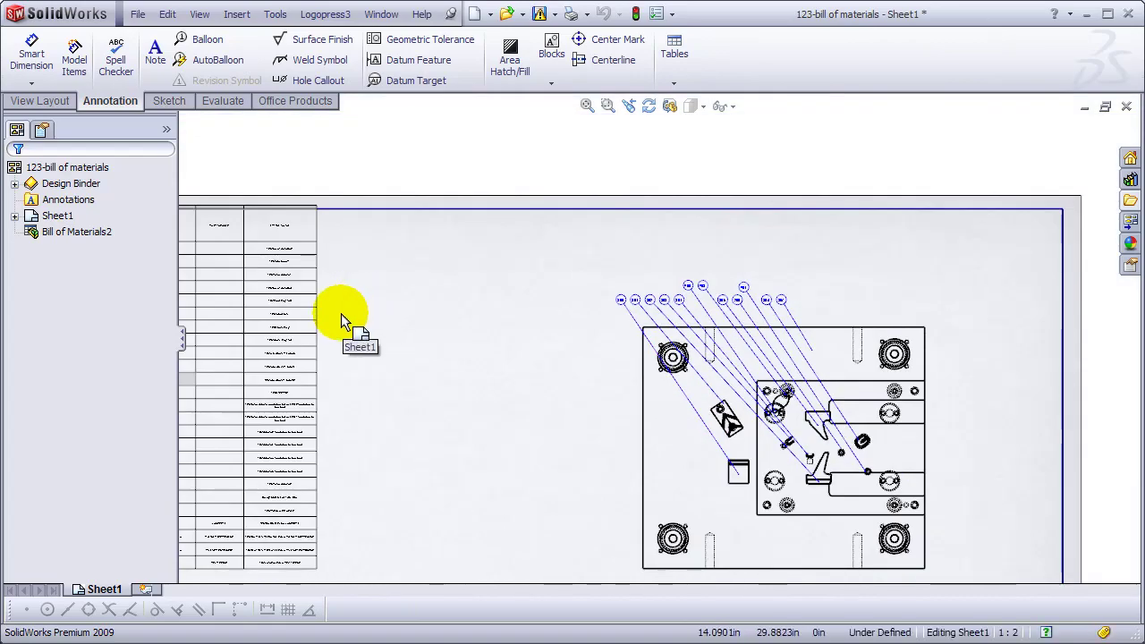
Read the item numbers, descriptions, stock sizes and materials of the die parts in the bill of materials table.
{"action": "scroll", "coordinate": [331, 336], "scroll_direction": "down", "scroll_amount": 6}
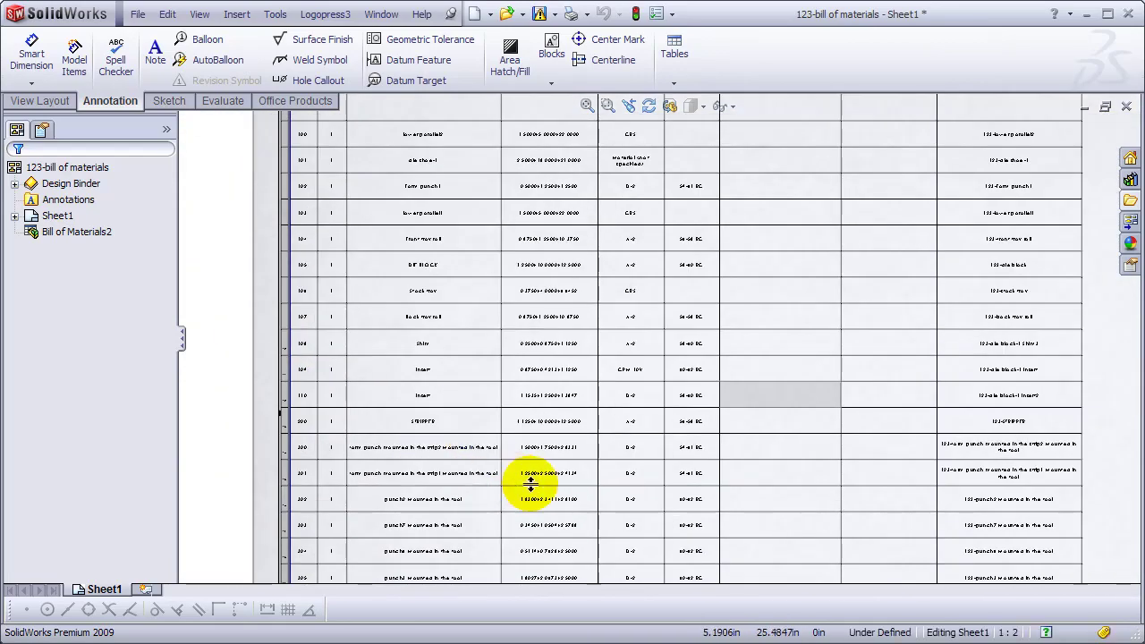
{"action": "middle_click_drag", "start_coordinate": [529, 486], "coordinate": [530, 246]}
{"action": "scroll", "coordinate": [530, 246], "scroll_direction": "down", "scroll_amount": 5}
{"action": "middle_click_drag", "start_coordinate": [345, 255], "coordinate": [447, 384]}
{"action": "scroll", "coordinate": [447, 378], "scroll_direction": "down", "scroll_amount": 3}
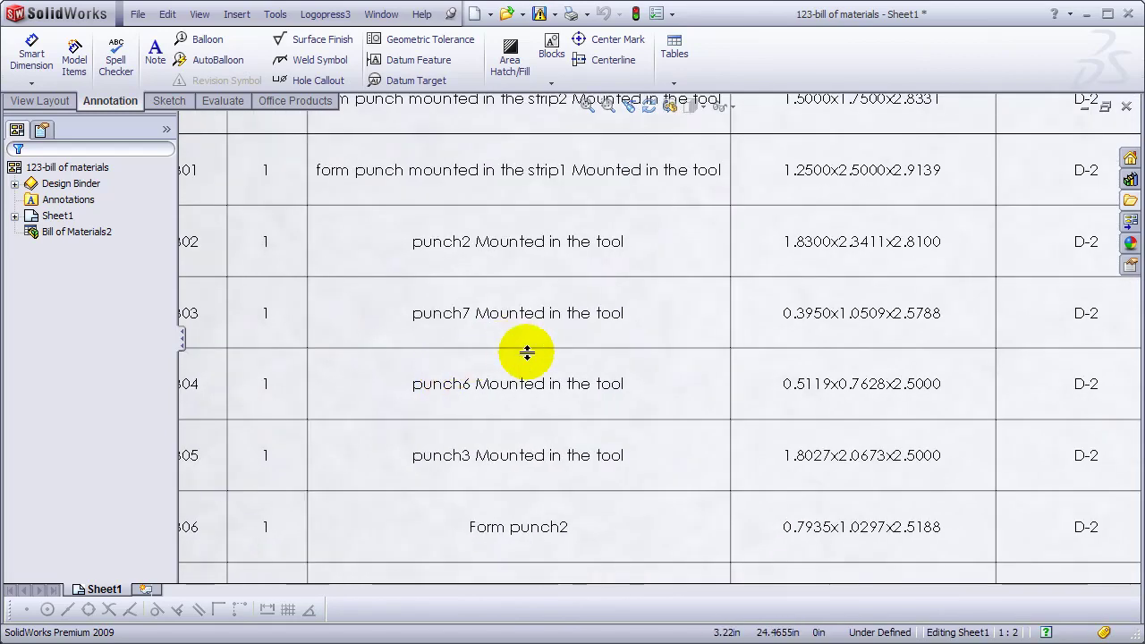
{"action": "middle_click_drag", "start_coordinate": [525, 350], "coordinate": [590, 465]}
{"action": "middle_click_drag", "start_coordinate": [907, 320], "coordinate": [695, 366]}
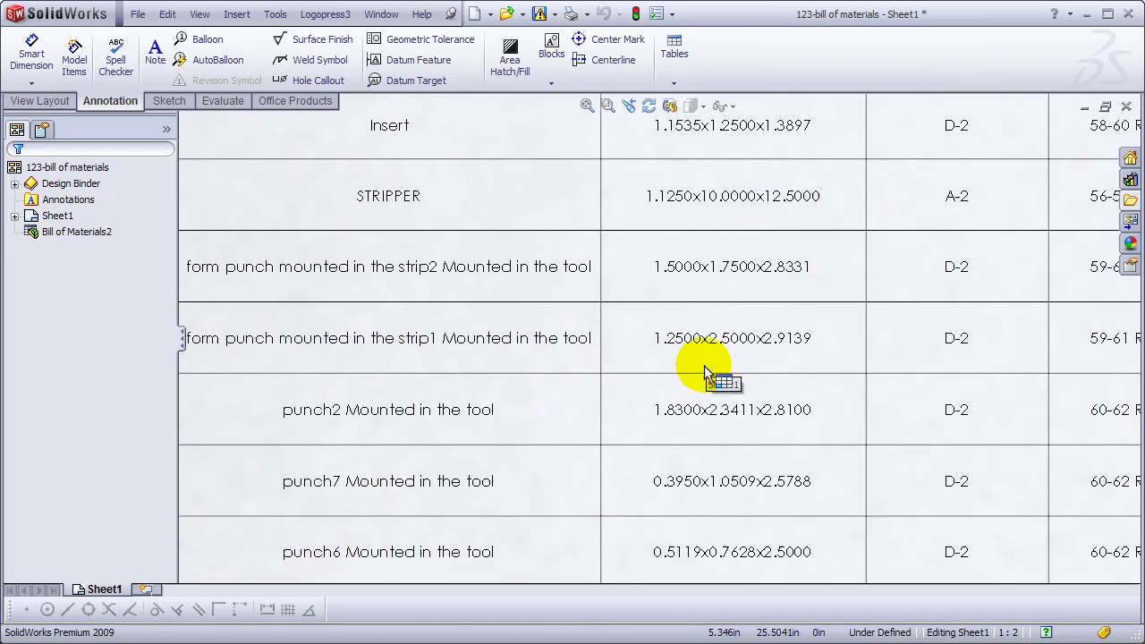
{"action": "scroll", "coordinate": [695, 366], "scroll_direction": "down", "scroll_amount": 2}
{"action": "scroll", "coordinate": [776, 351], "scroll_direction": "down", "scroll_amount": 1}
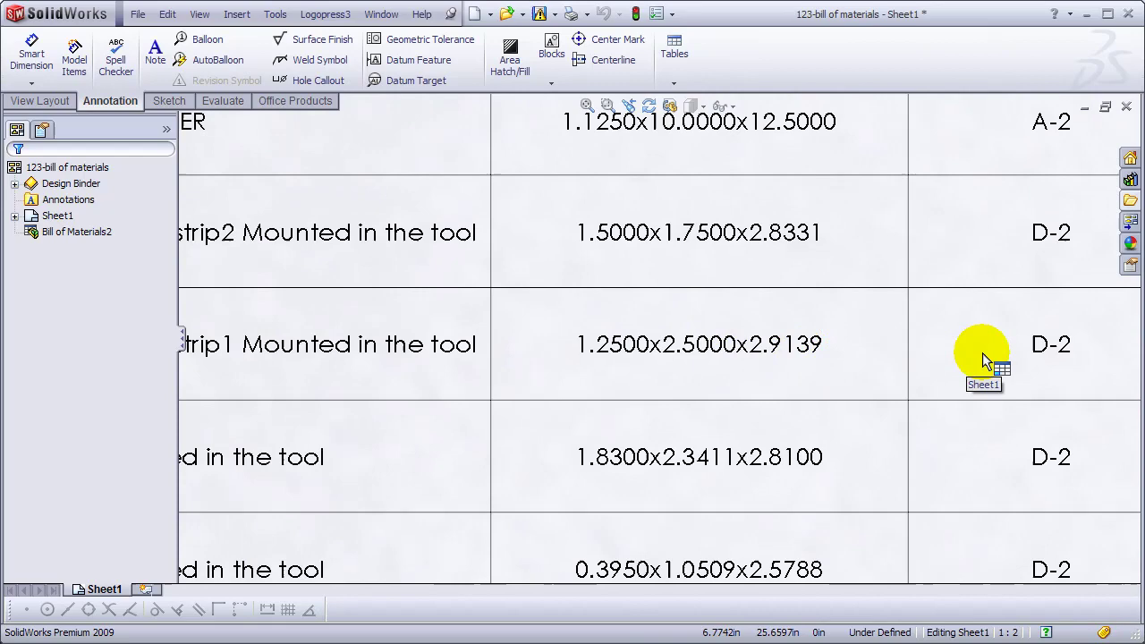
{"action": "scroll", "coordinate": [985, 353], "scroll_direction": "up", "scroll_amount": 3}
{"action": "middle_click_drag", "start_coordinate": [990, 353], "coordinate": [991, 545]}
{"action": "middle_click_drag", "start_coordinate": [856, 230], "coordinate": [856, 383]}
{"action": "middle_click_drag", "start_coordinate": [778, 197], "coordinate": [853, 412]}
{"action": "scroll", "coordinate": [700, 199], "scroll_direction": "down", "scroll_amount": 3}
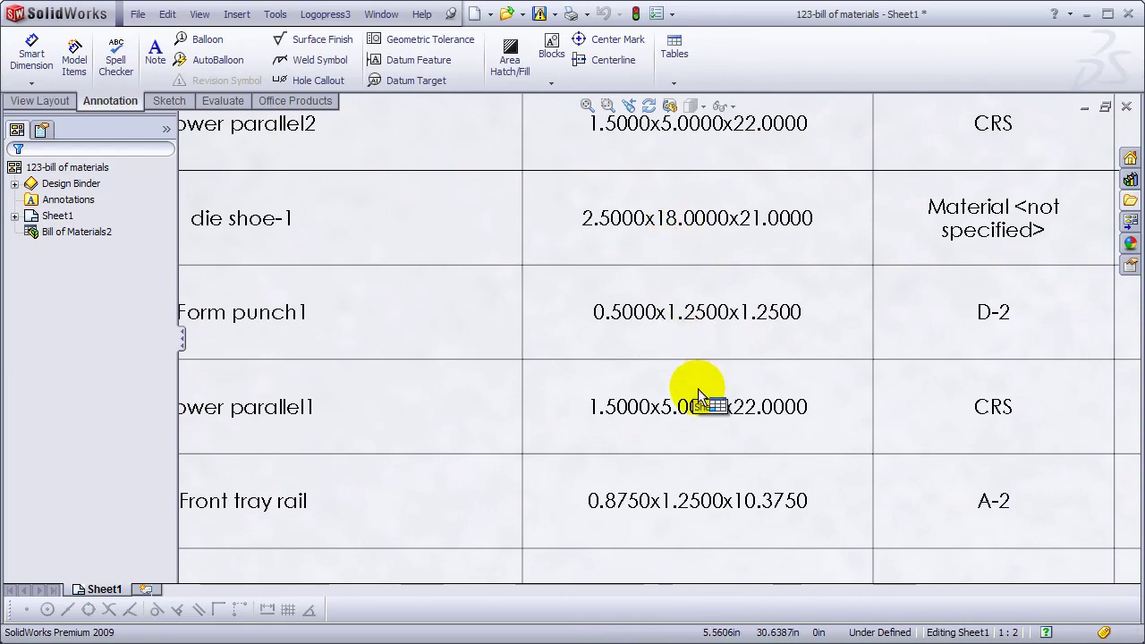
Check the heat treat, supplier and part number columns down to the standard components, and show the whole sheet.
{"action": "scroll", "coordinate": [752, 428], "scroll_direction": "up", "scroll_amount": 3}
{"action": "scroll", "coordinate": [728, 314], "scroll_direction": "down", "scroll_amount": 1}
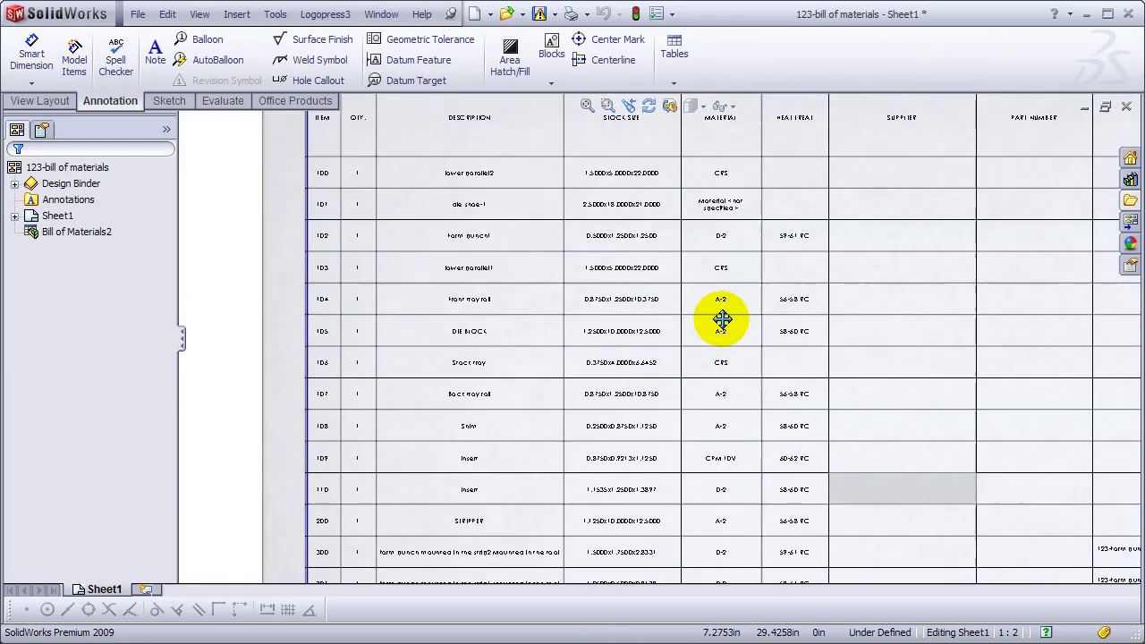
{"action": "scroll", "coordinate": [805, 462], "scroll_direction": "up", "scroll_amount": 1}
{"action": "middle_click_drag", "start_coordinate": [805, 463], "coordinate": [732, 160]}
{"action": "scroll", "coordinate": [934, 354], "scroll_direction": "down", "scroll_amount": 3}
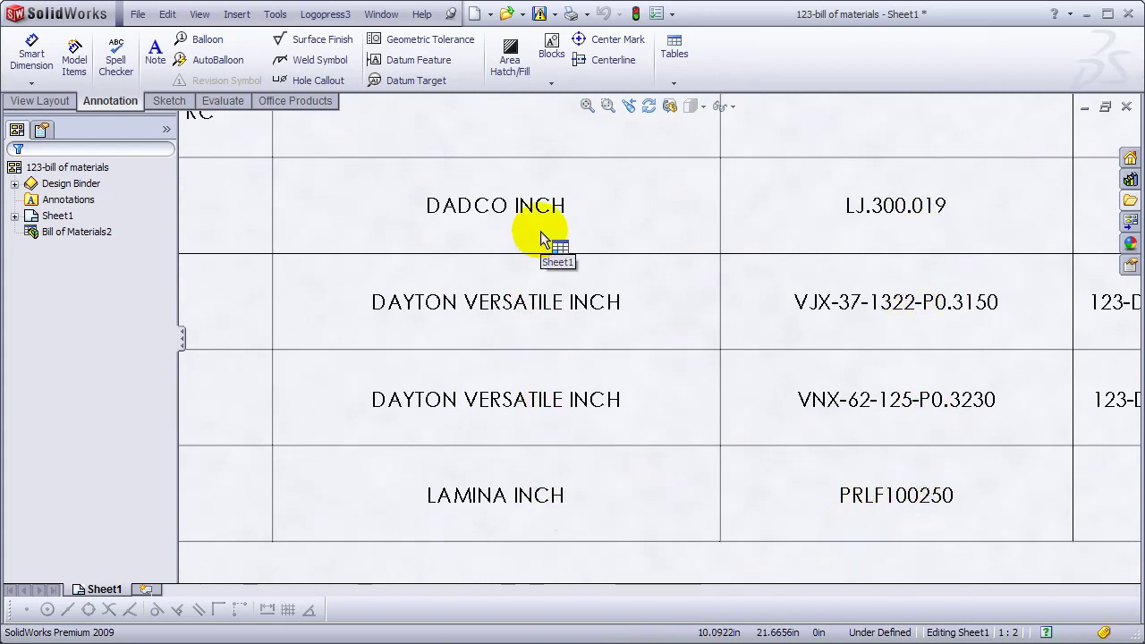
{"action": "scroll", "coordinate": [706, 273], "scroll_direction": "up", "scroll_amount": 4}
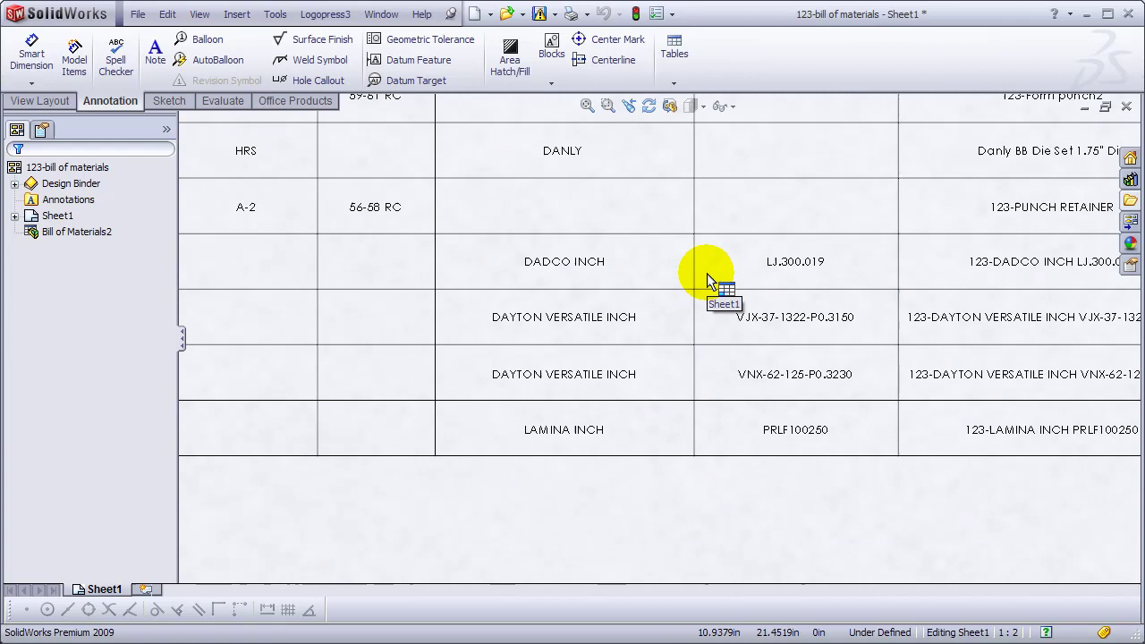
{"action": "key", "text": "f"}
{"action": "scroll", "coordinate": [894, 287], "scroll_direction": "up", "scroll_amount": 2}
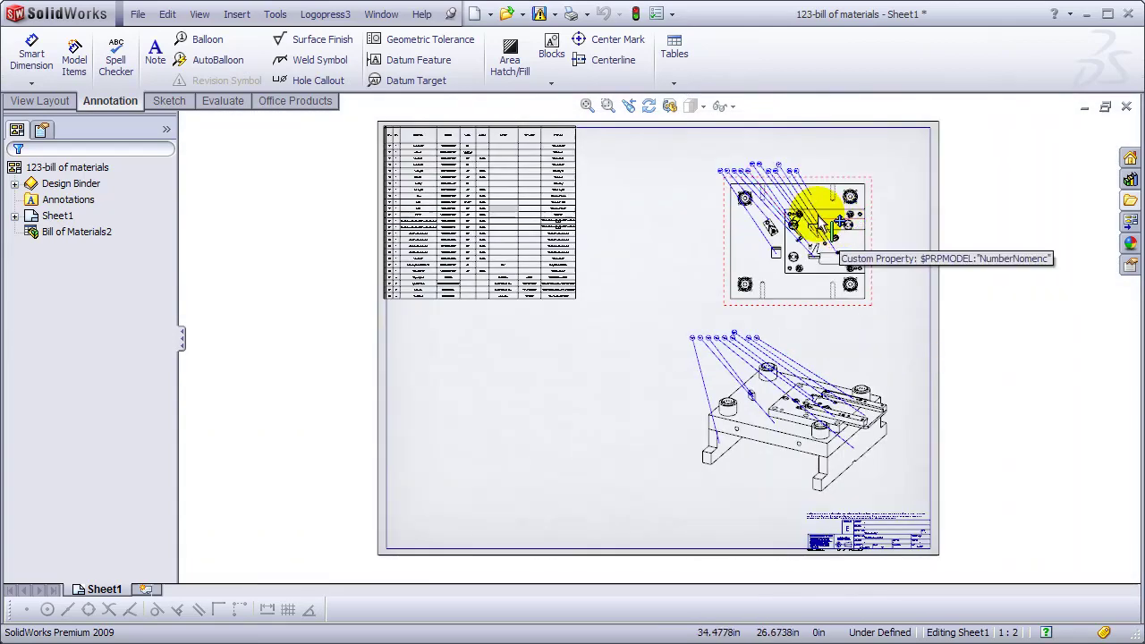